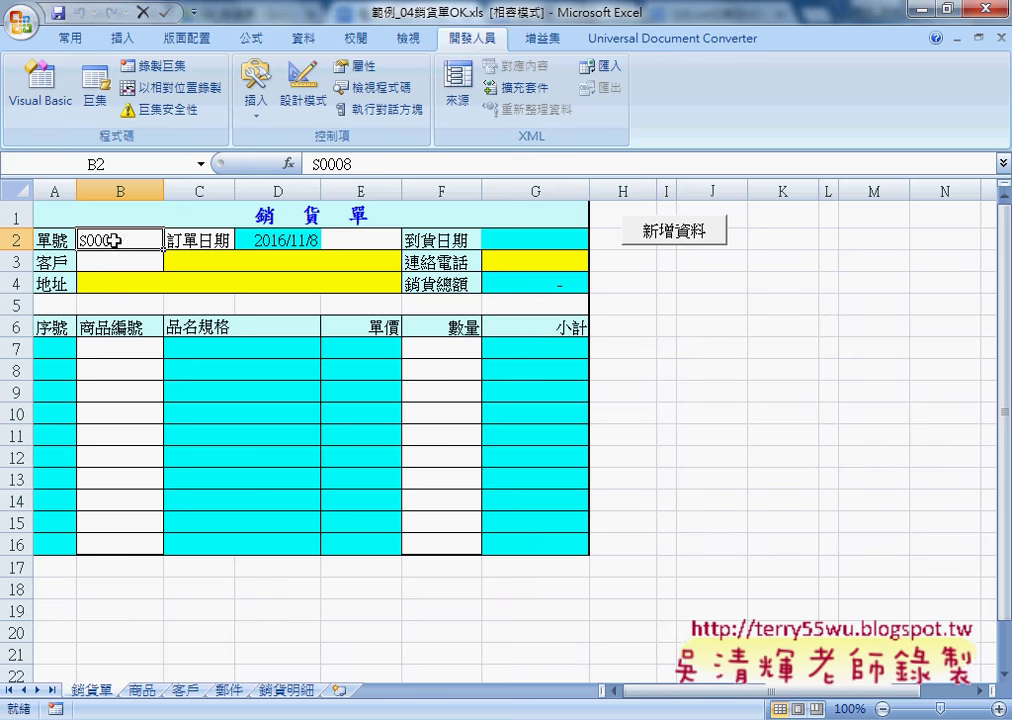
- Review E2's delivery-type dropdown options and D2's order date formula without changing anything
left_click(375, 240)
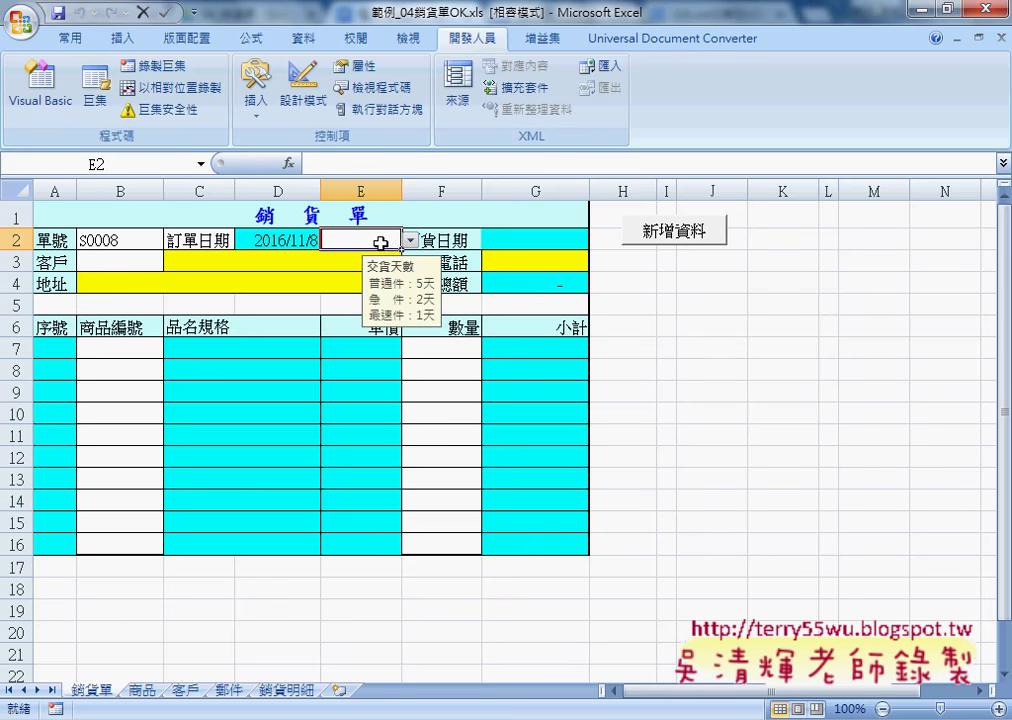
left_click(410, 240)
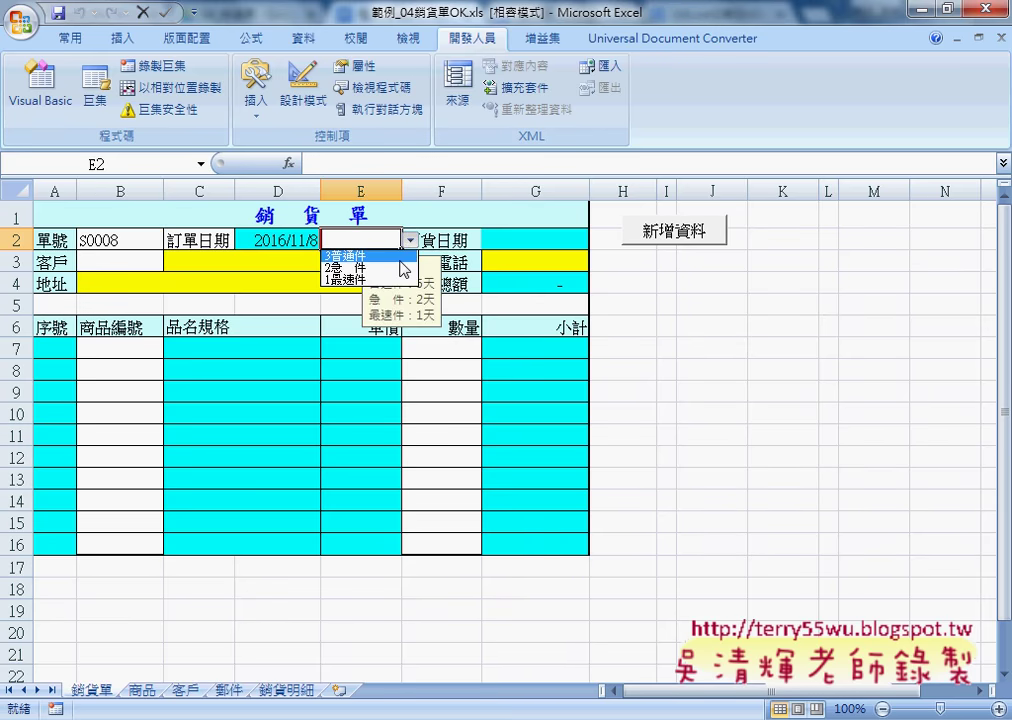
left_click(285, 240)
left_click(300, 240)
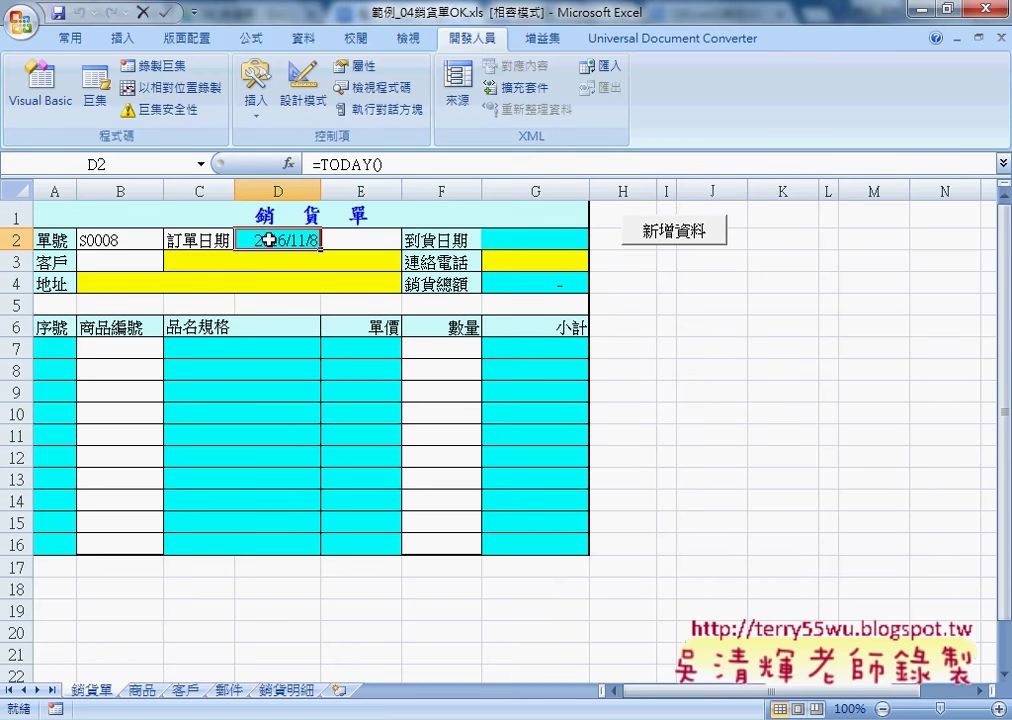
key("Left")
key("Right")
left_click(350, 240)
left_click(411, 240)
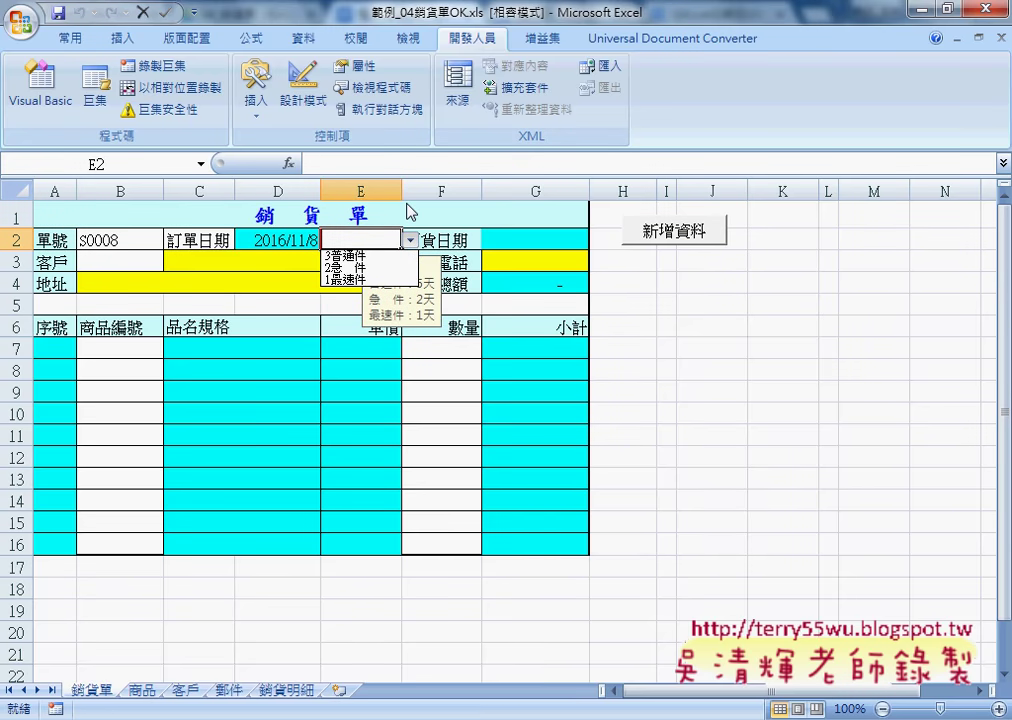
left_click(301, 38)
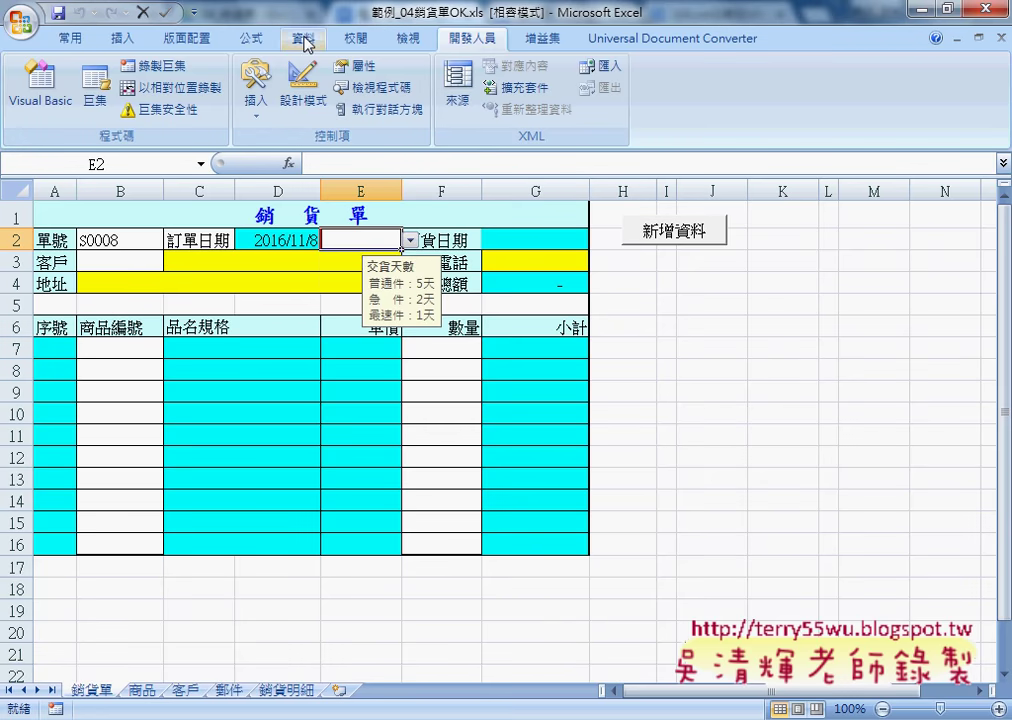
- Check E2's data validation list source =性質, then close it unchanged
left_click(301, 38)
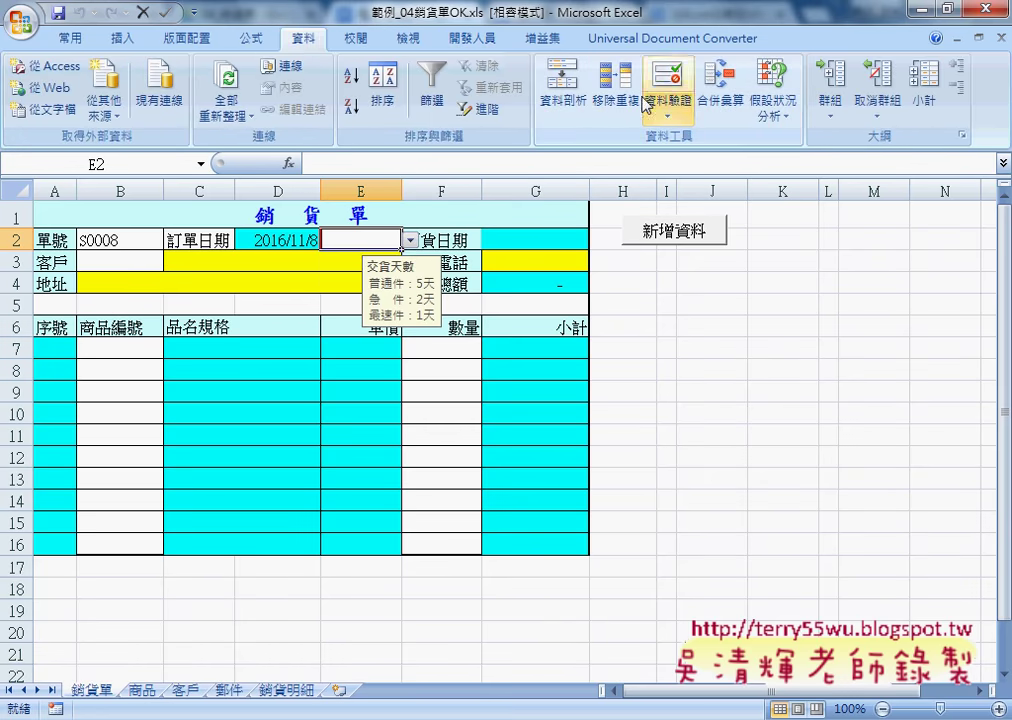
left_click(667, 85)
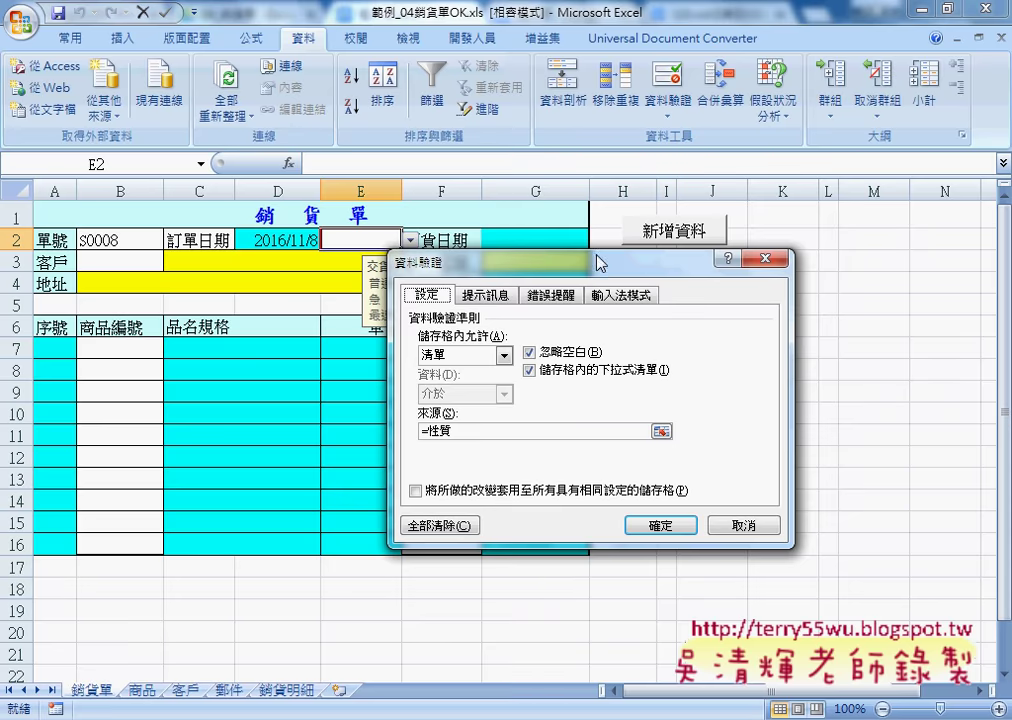
left_click_drag(629, 258, 741, 193)
left_click(578, 362)
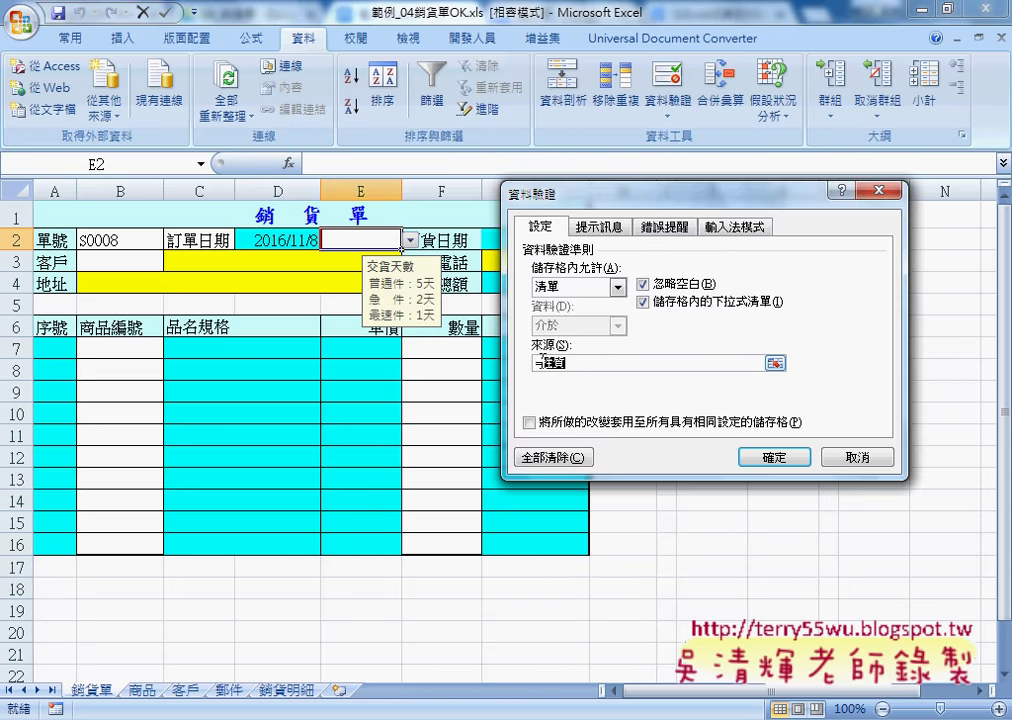
left_click(866, 457)
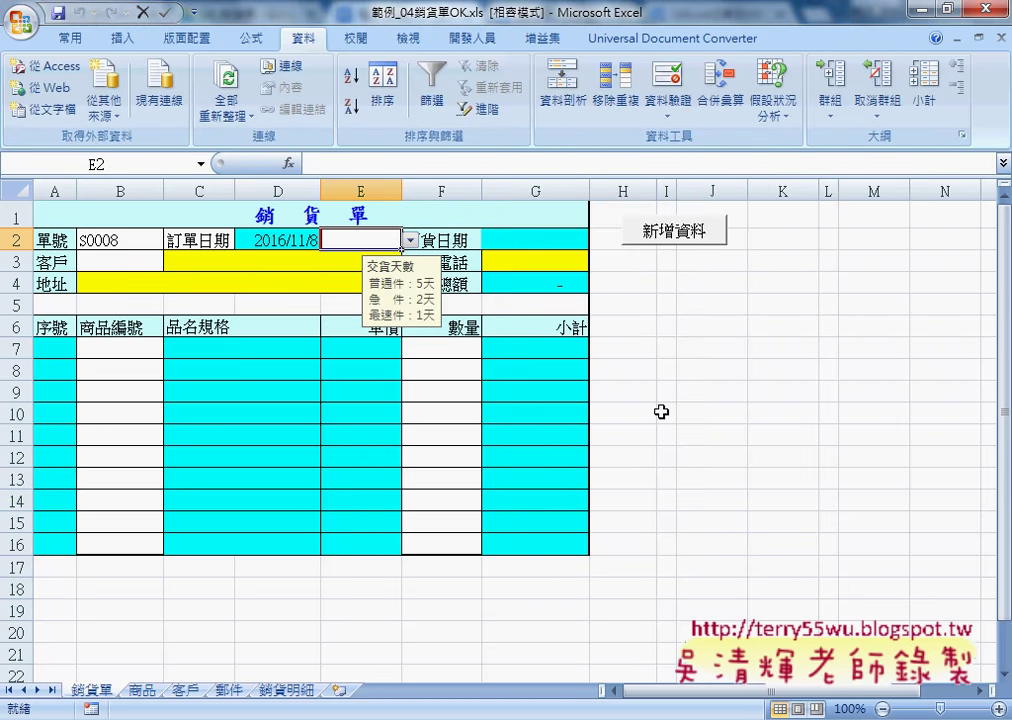
- On the 郵件 sheet, review the shipping types and select A2:B4 to show the name 郵件
left_click(221, 691)
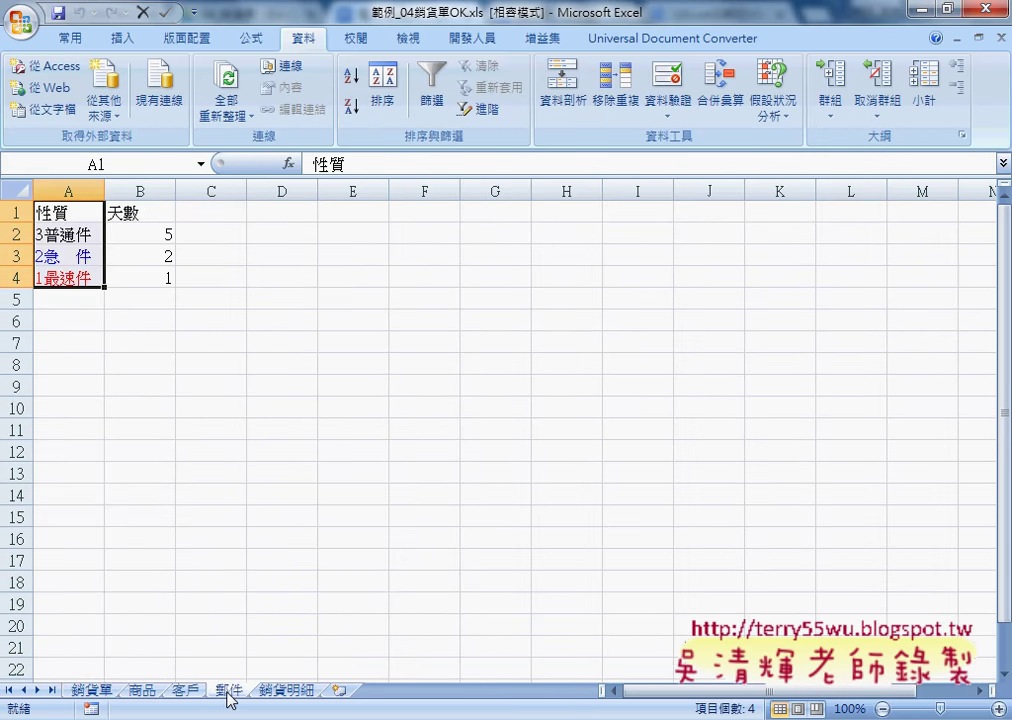
left_click(75, 213)
left_click(72, 236)
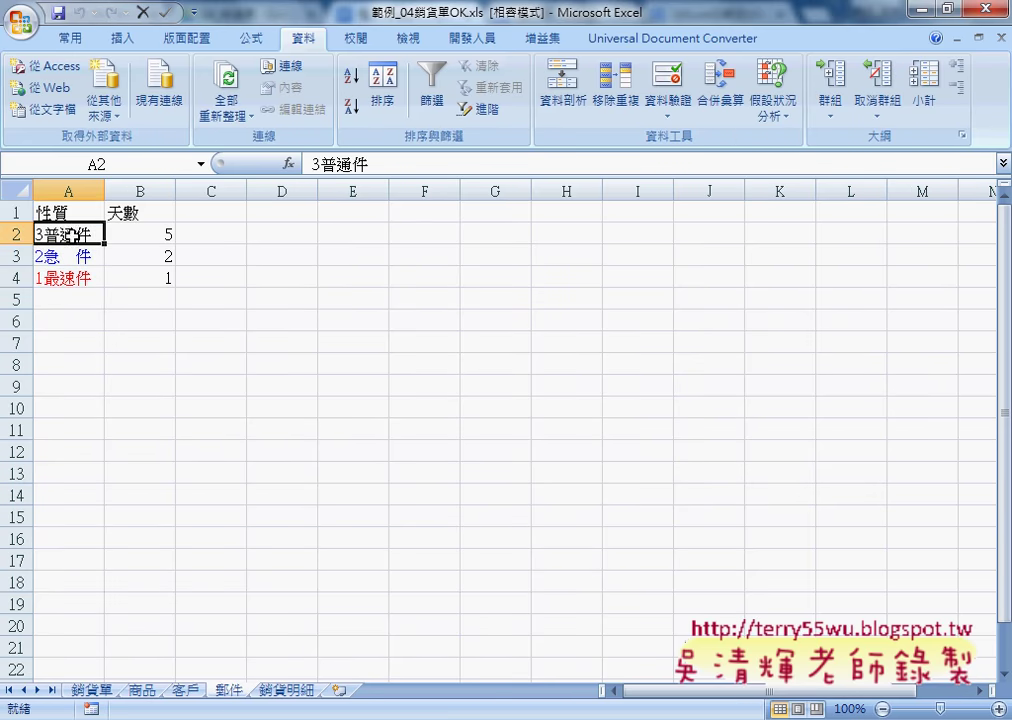
left_click(78, 256)
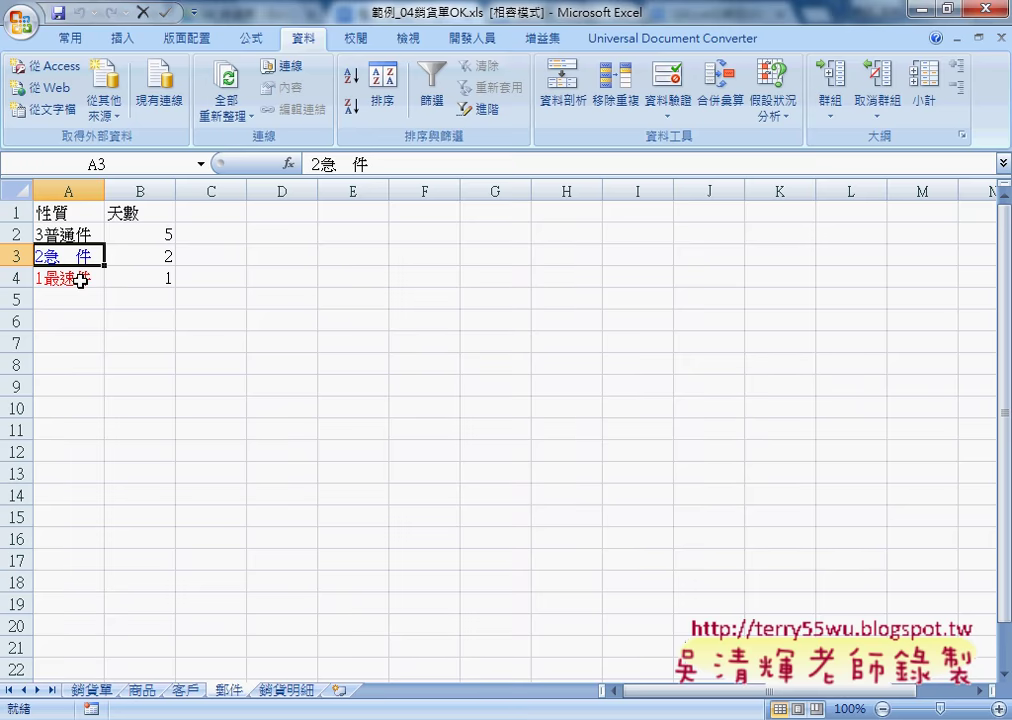
left_click(80, 281)
left_click_drag(72, 235, 140, 274)
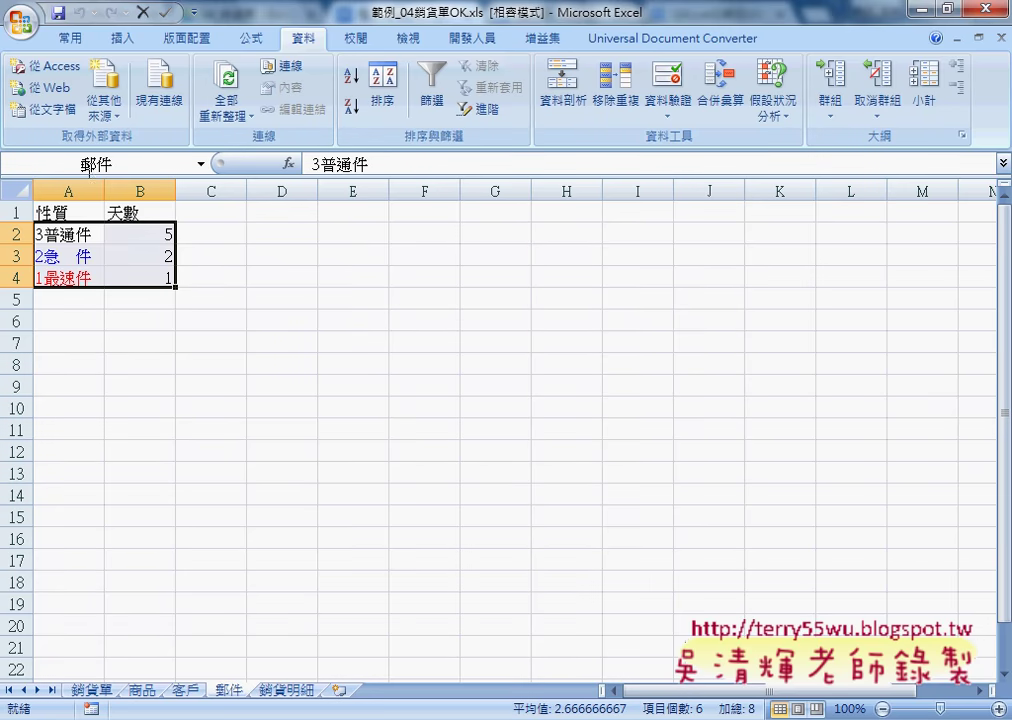
mouse_move(72, 235)
left_mouse_down()
mouse_move(76, 255)
mouse_move(142, 275)
left_mouse_up()
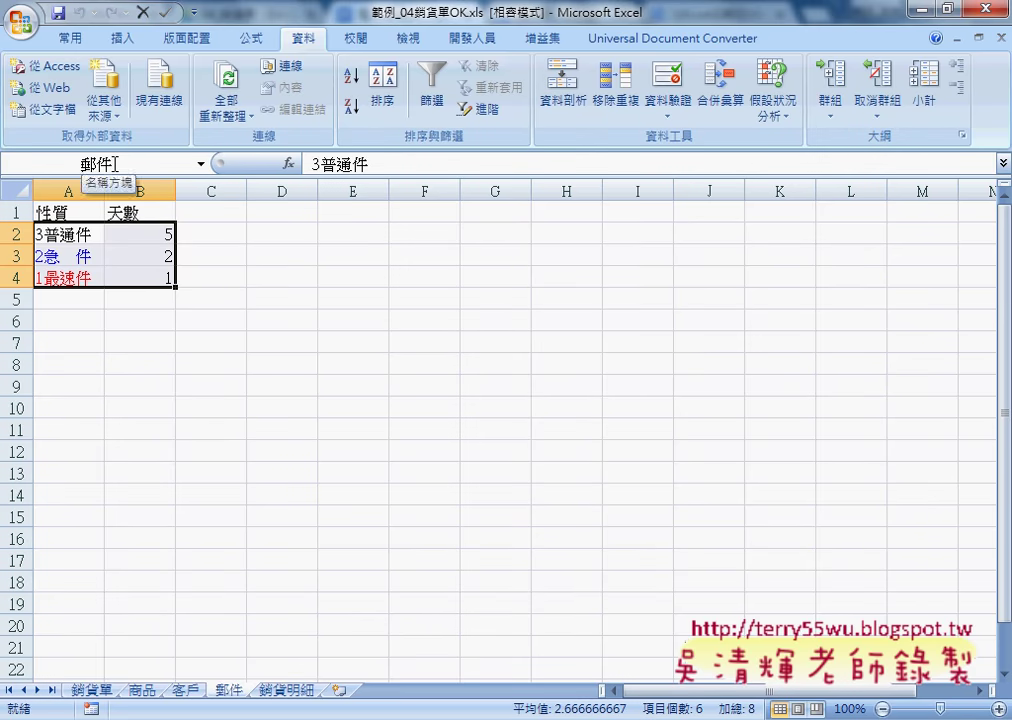
- On the 銷貨單 sheet, set E2's delivery type to 3普通件
left_click(92, 690)
left_click(410, 240)
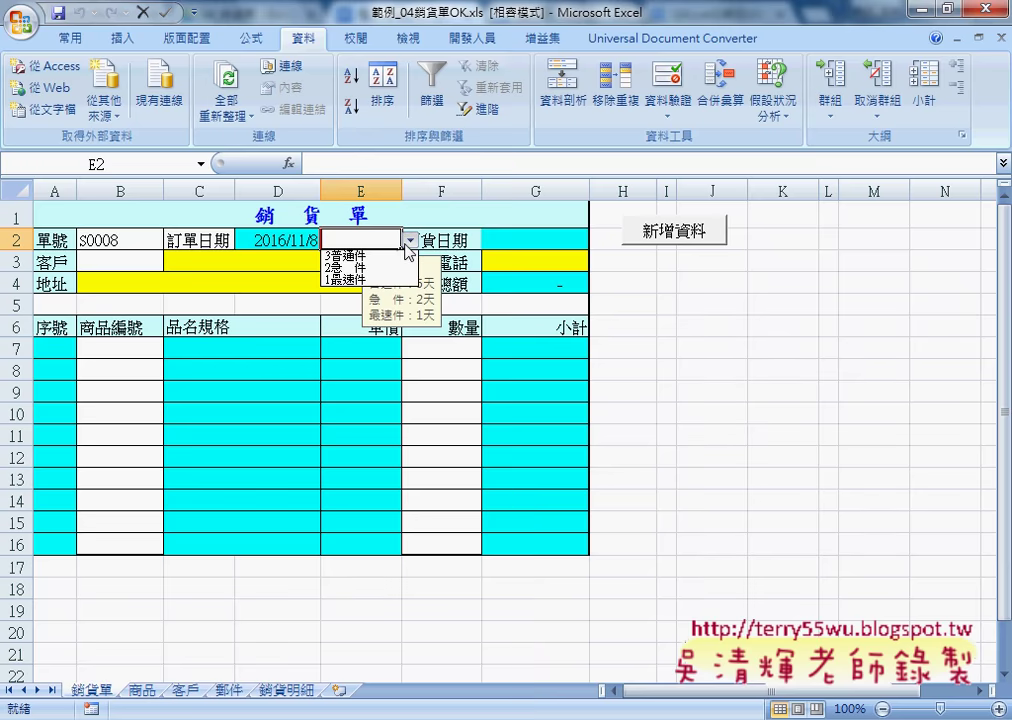
left_click(345, 256)
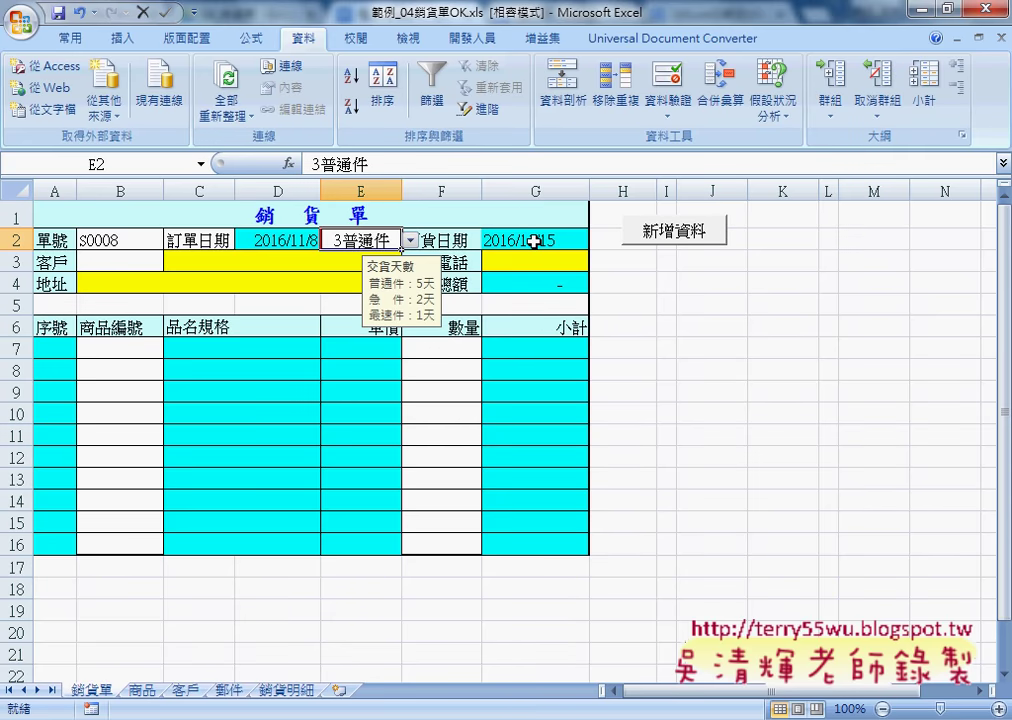
- Review G2's arrival-date formula, then delete it so G2 is blank
left_click(569, 242)
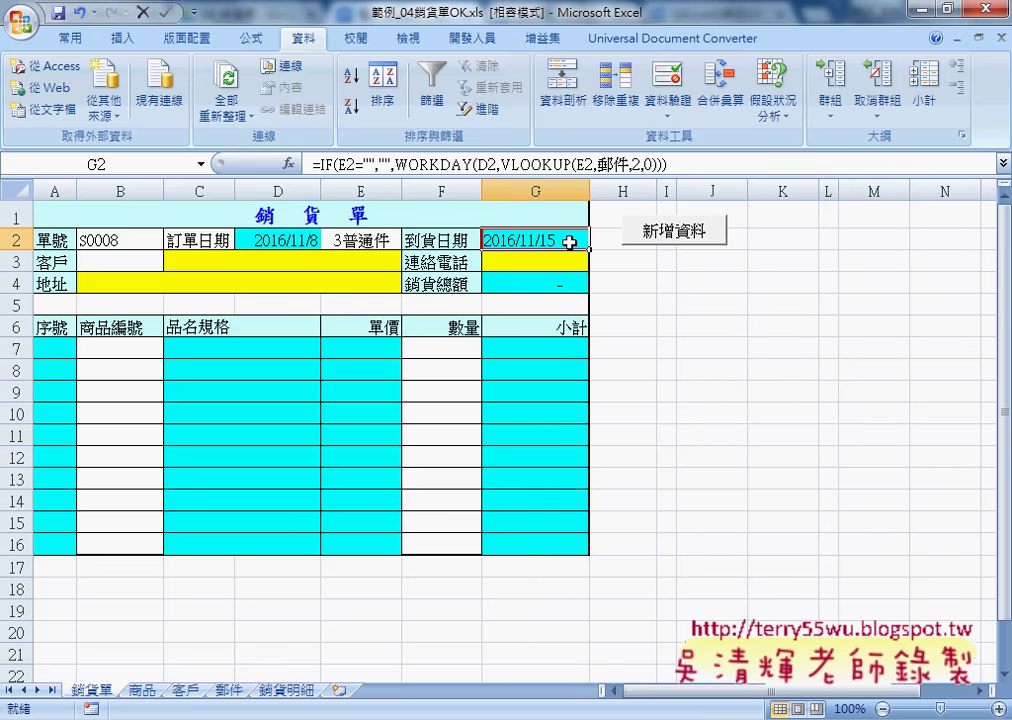
left_click(377, 246)
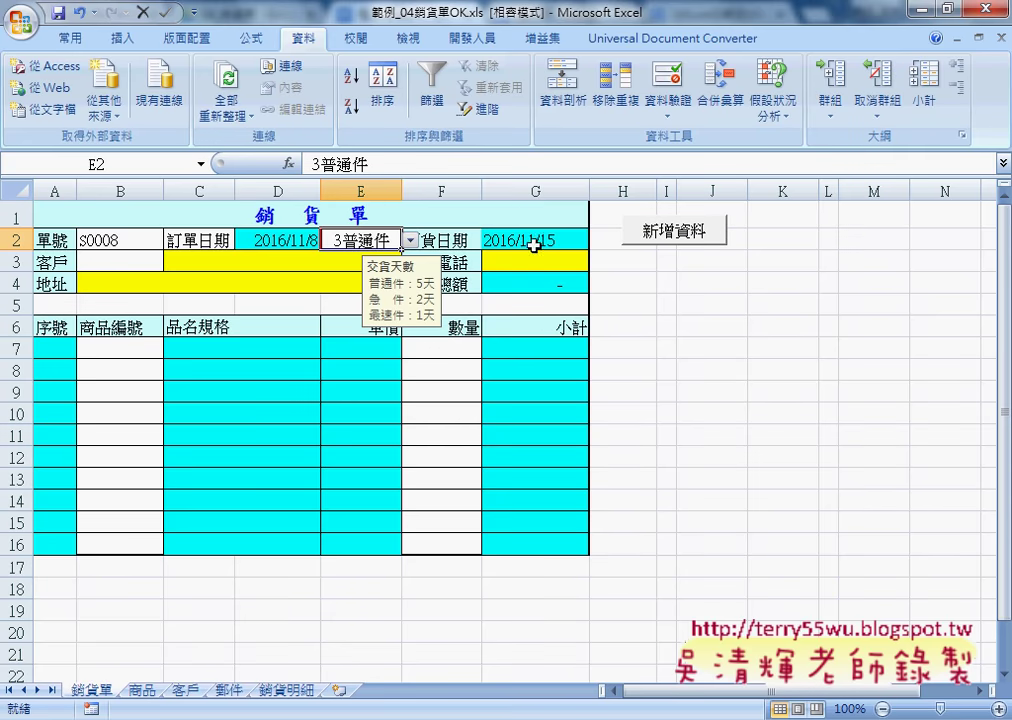
left_click(455, 242)
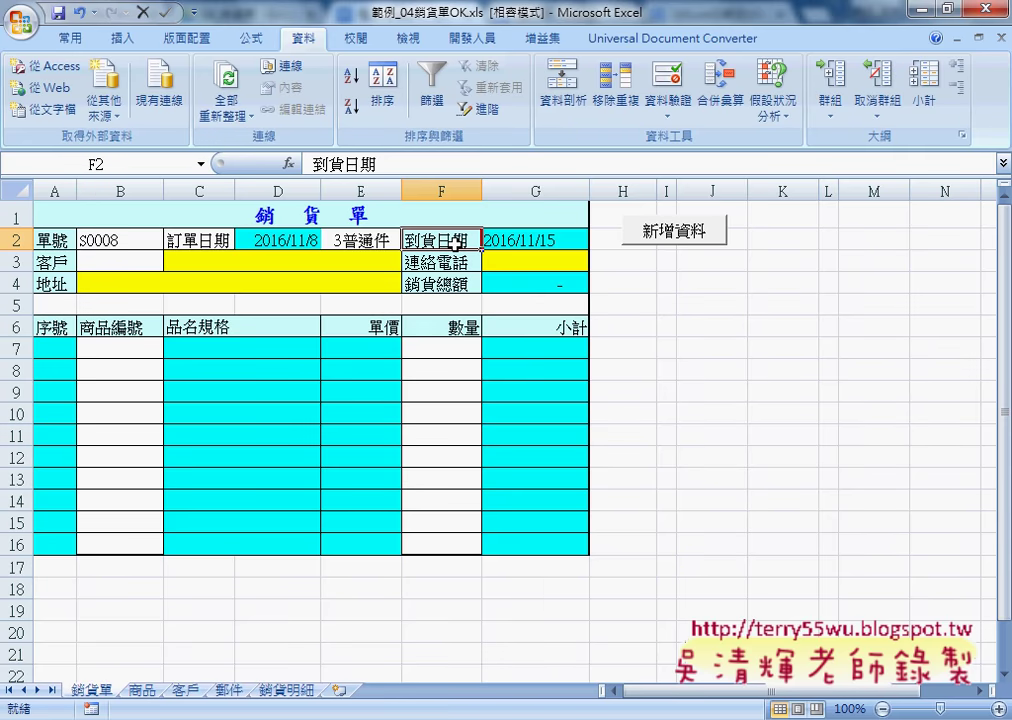
left_click(356, 240)
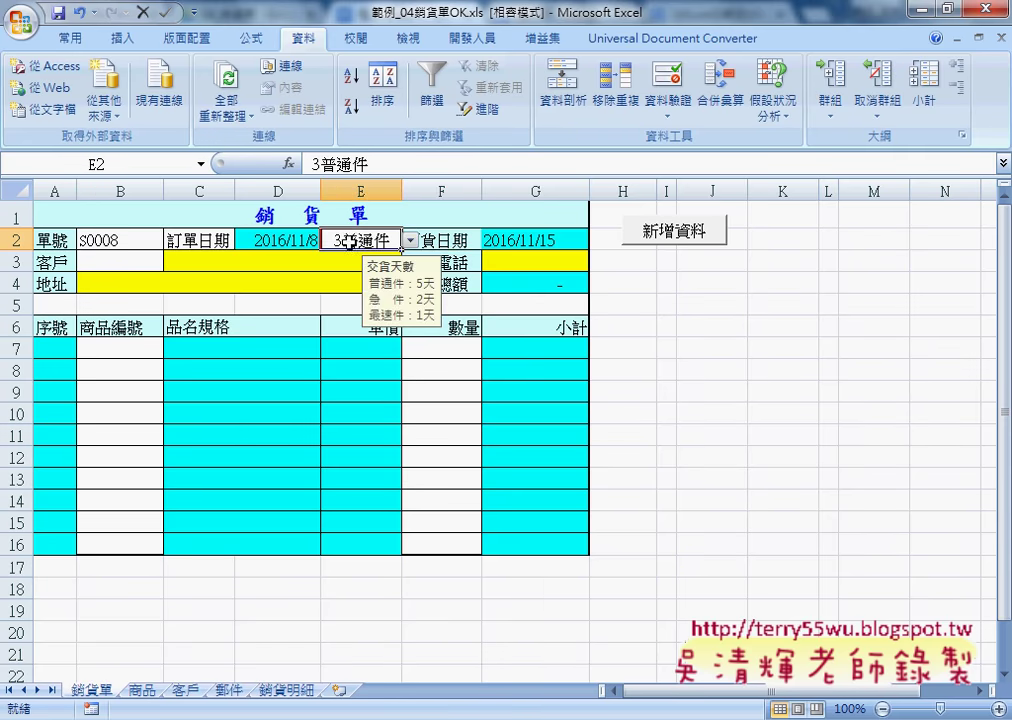
left_click(552, 241)
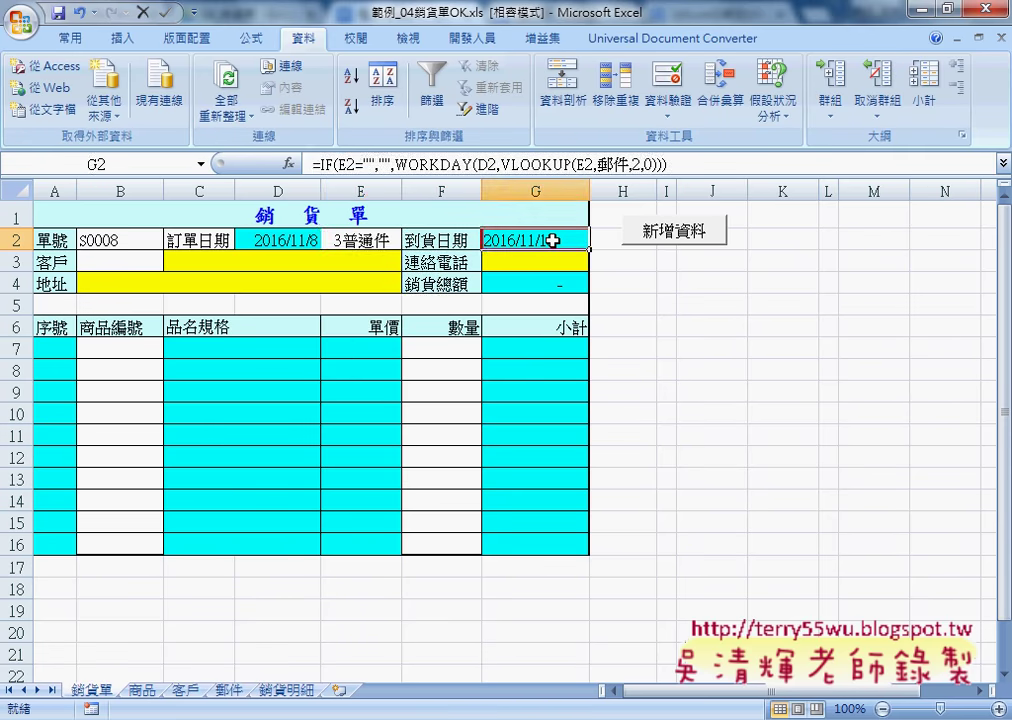
key("Delete")
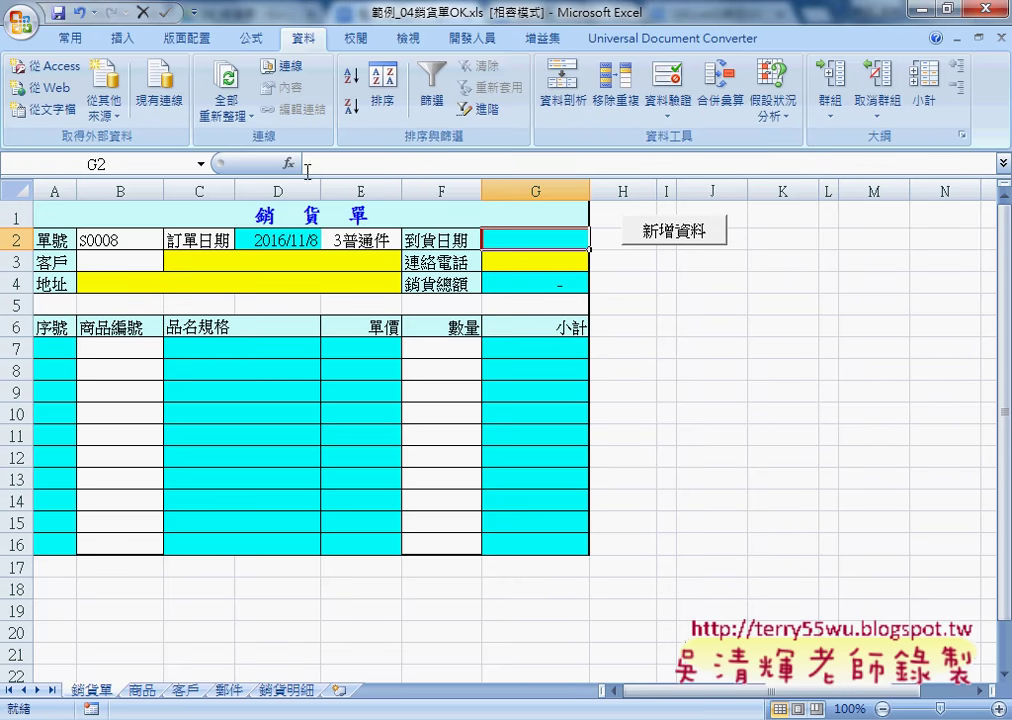
- Start G2's formula as =D2+ and insert a VLOOKUP function
left_click(321, 164)
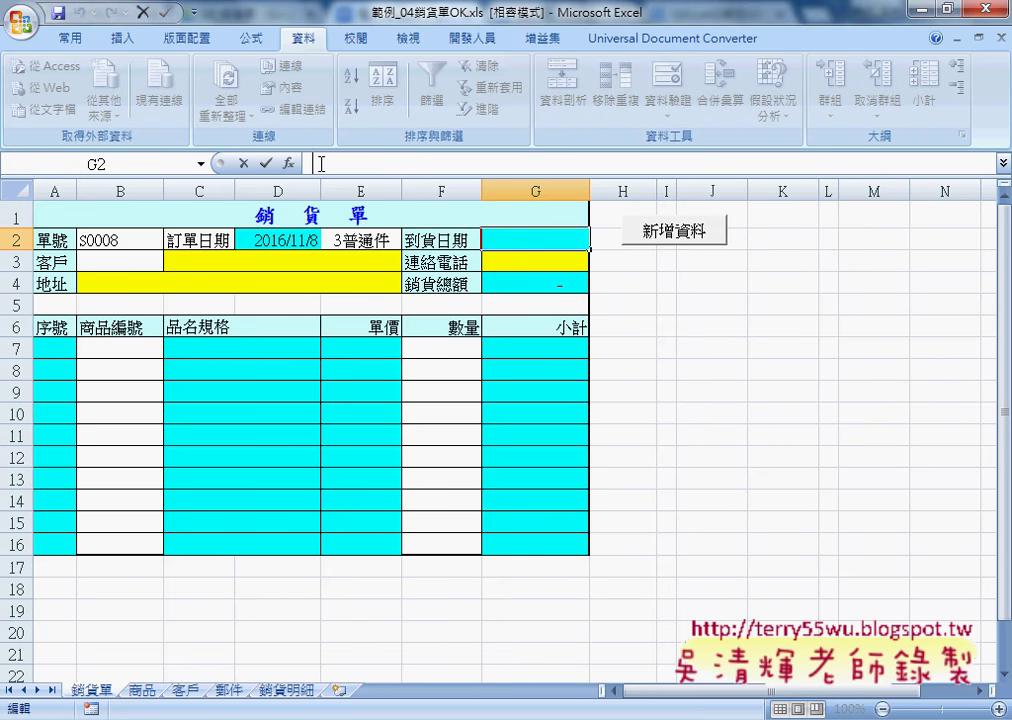
type("=")
left_click(292, 240)
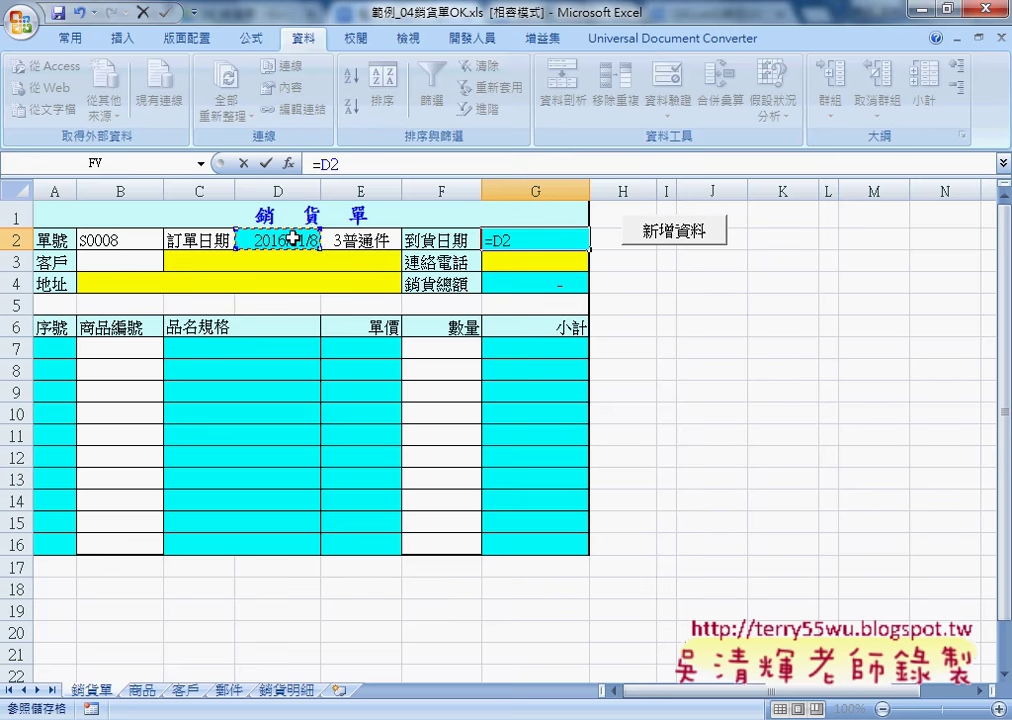
type("+")
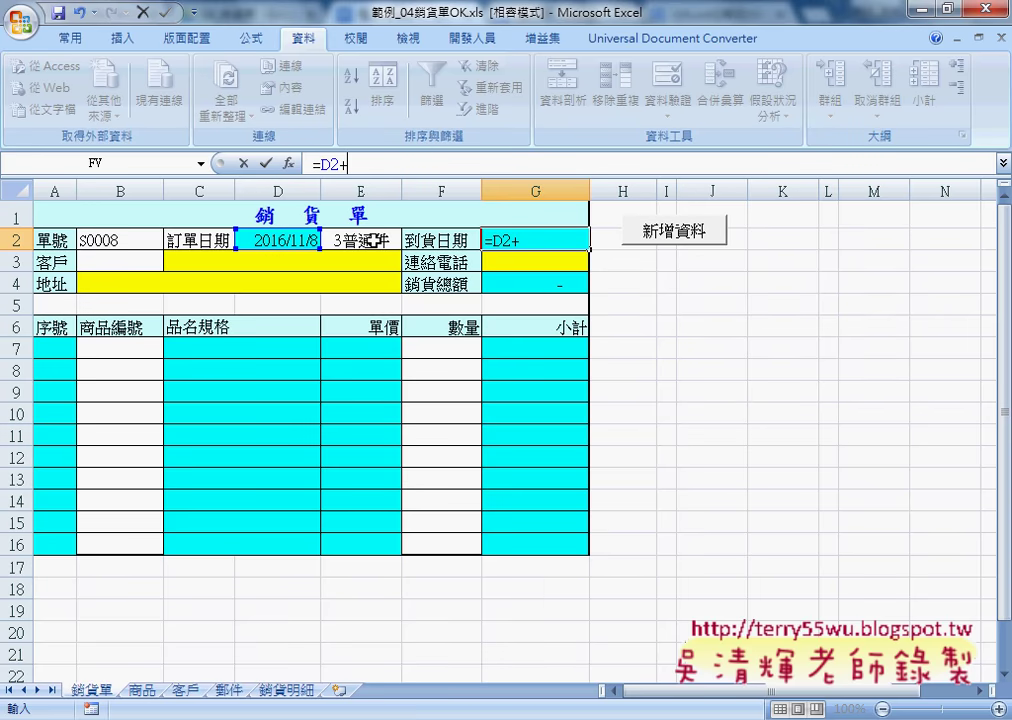
left_click(201, 163)
left_click(160, 215)
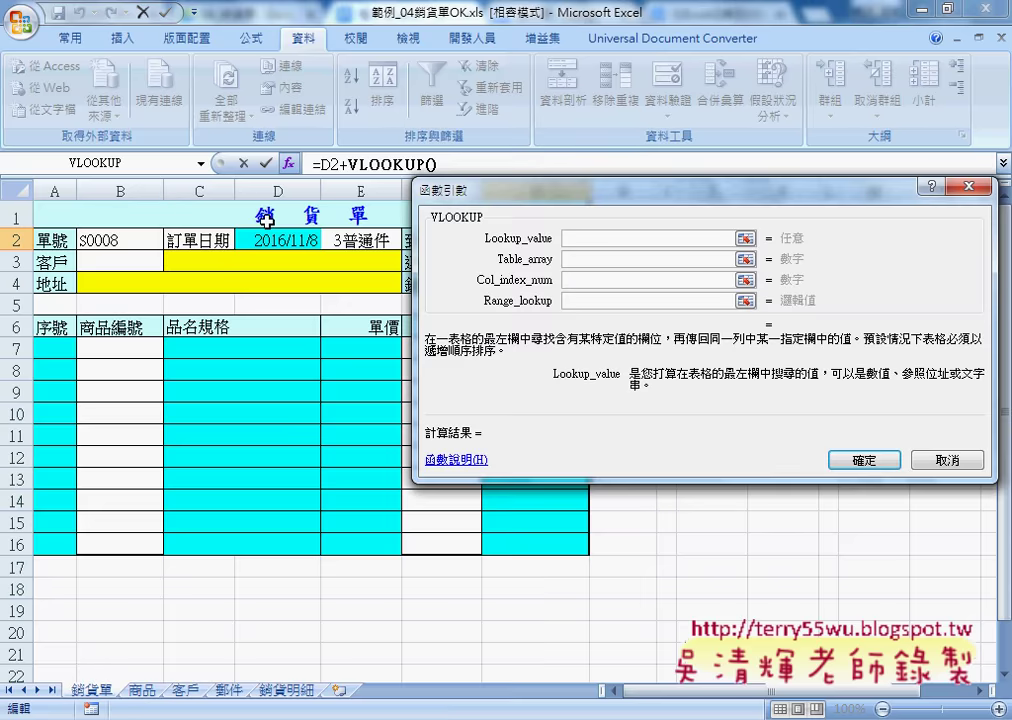
left_click_drag(526, 199, 523, 315)
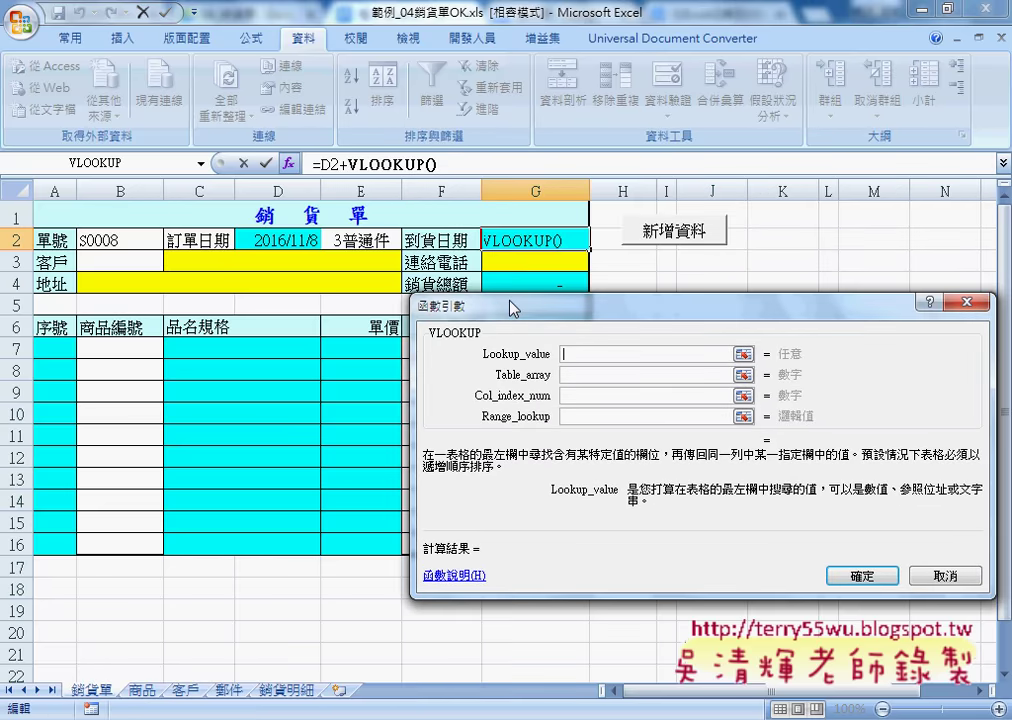
- Fill VLOOKUP with lookup value E2, table 郵件, column 2, match 0, and confirm
left_click(355, 240)
left_click(577, 378)
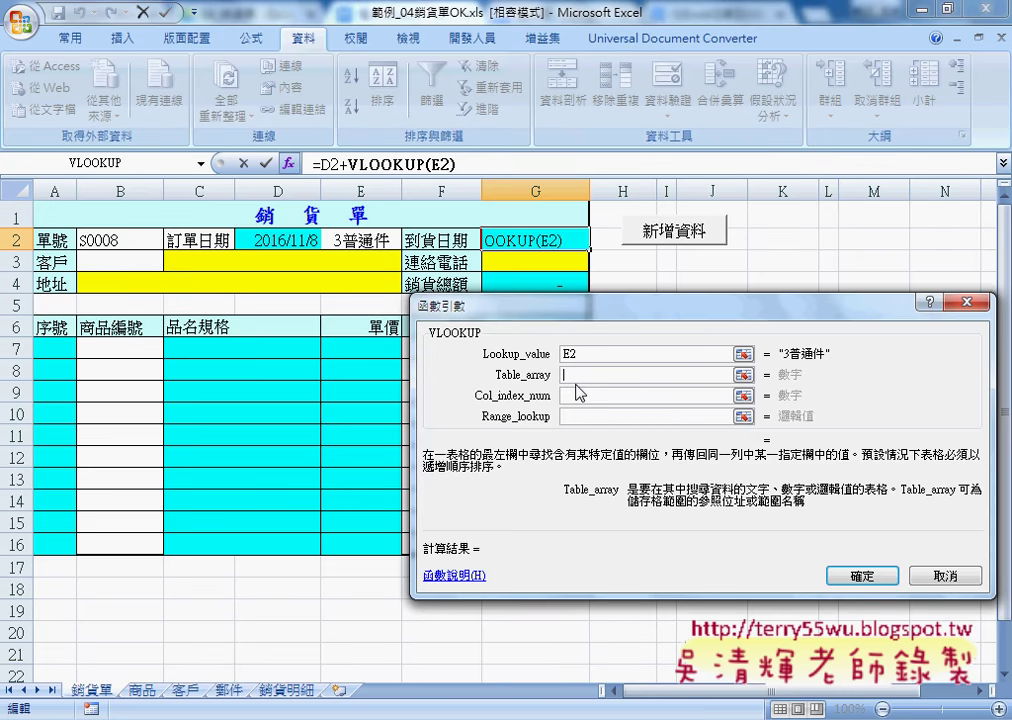
key("F3")
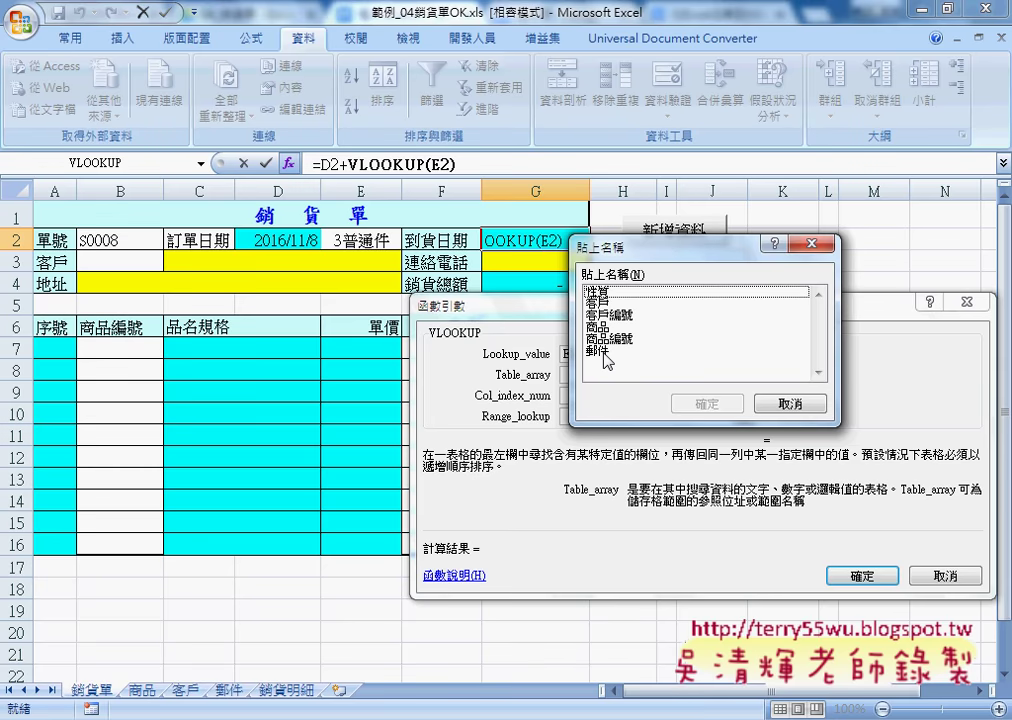
left_click(600, 352)
left_click(706, 403)
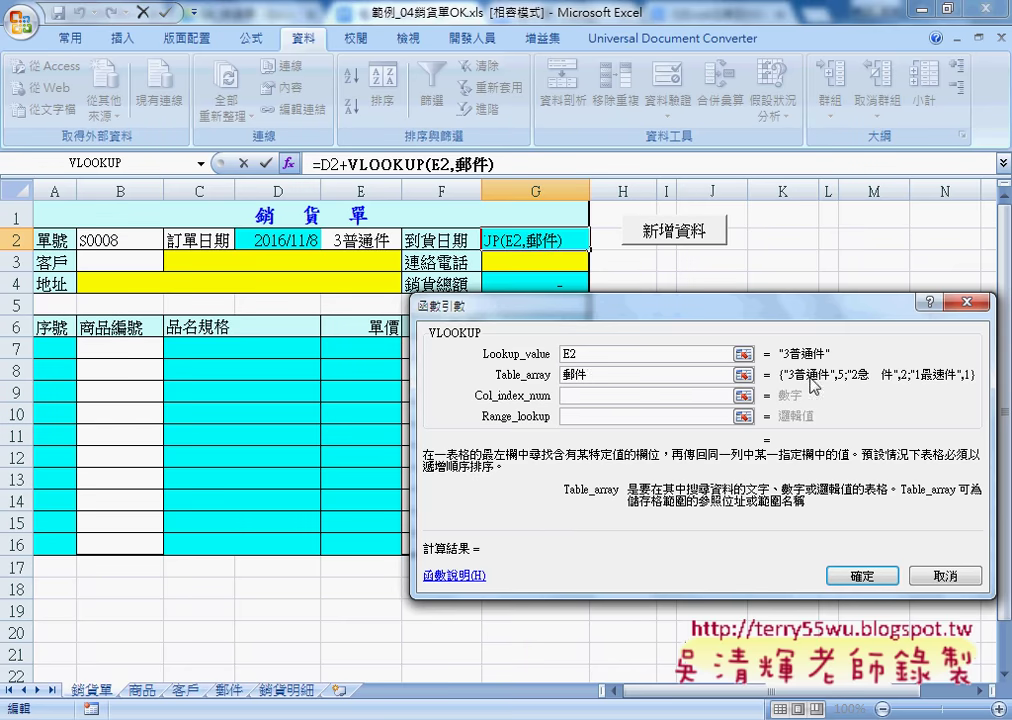
left_click(639, 397)
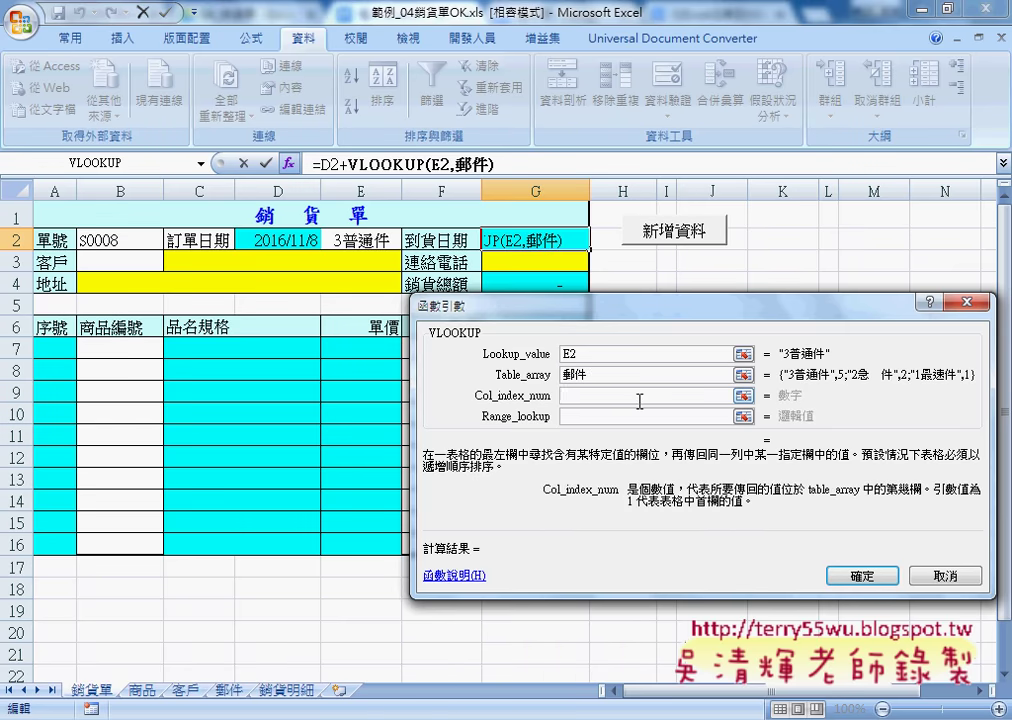
type("5")
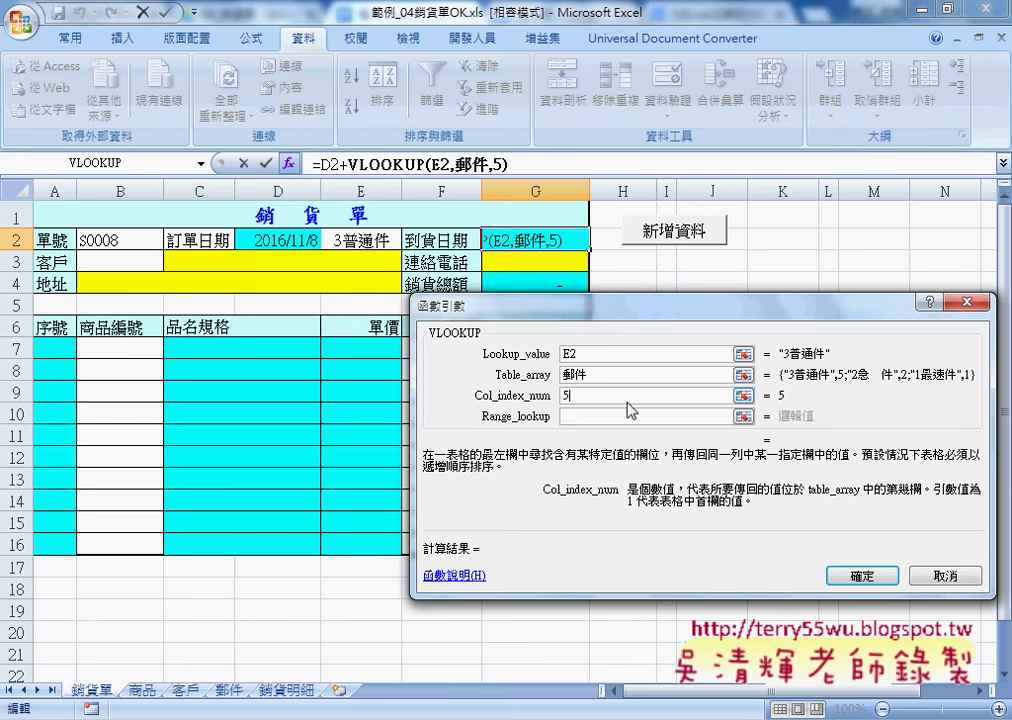
key("BackSpace")
type("2")
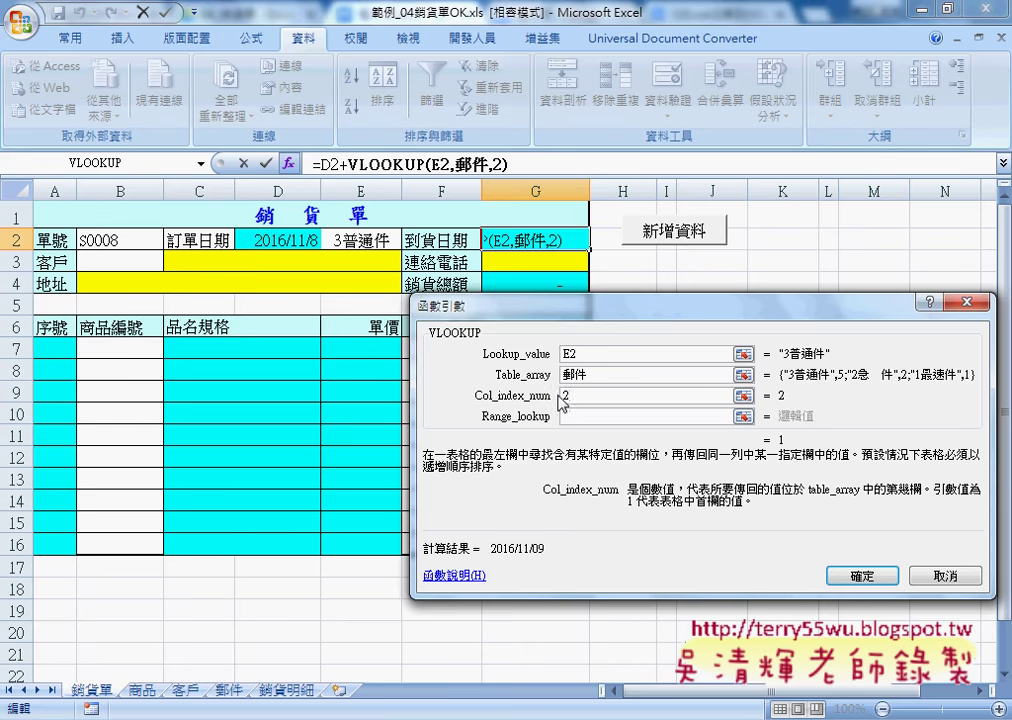
left_click(584, 417)
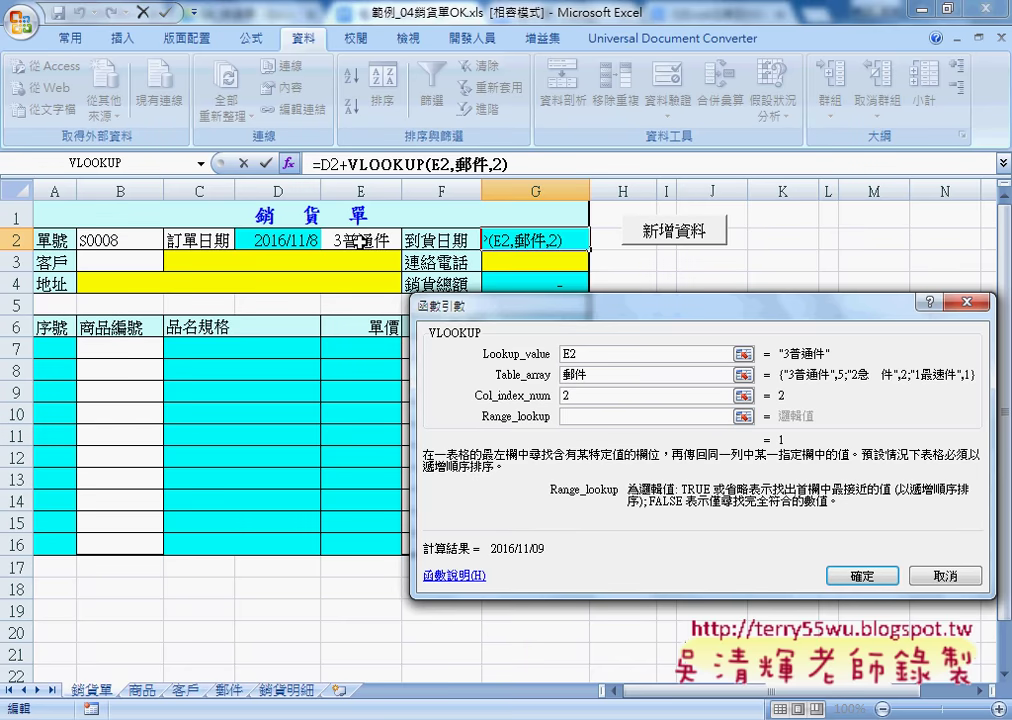
type("0")
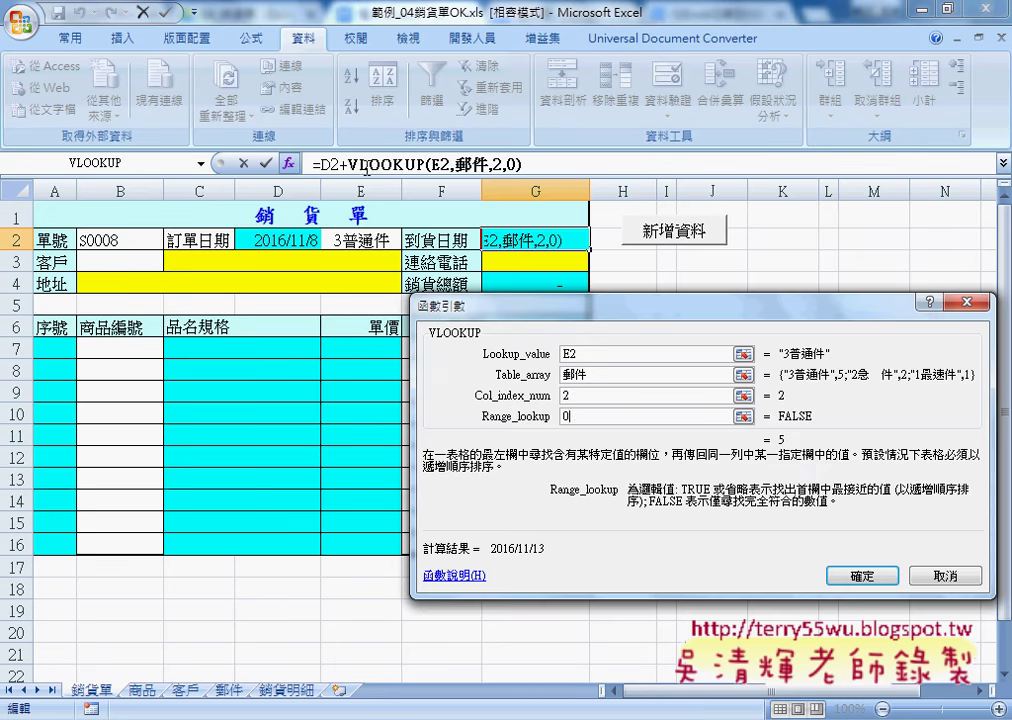
left_click(864, 576)
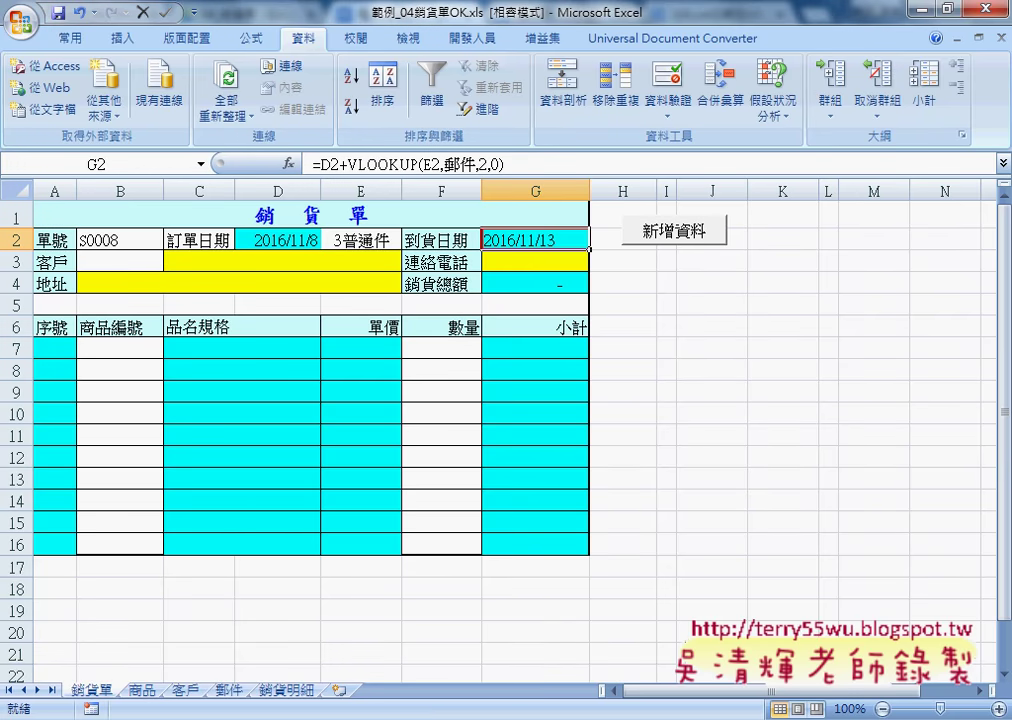
left_click(985, 717)
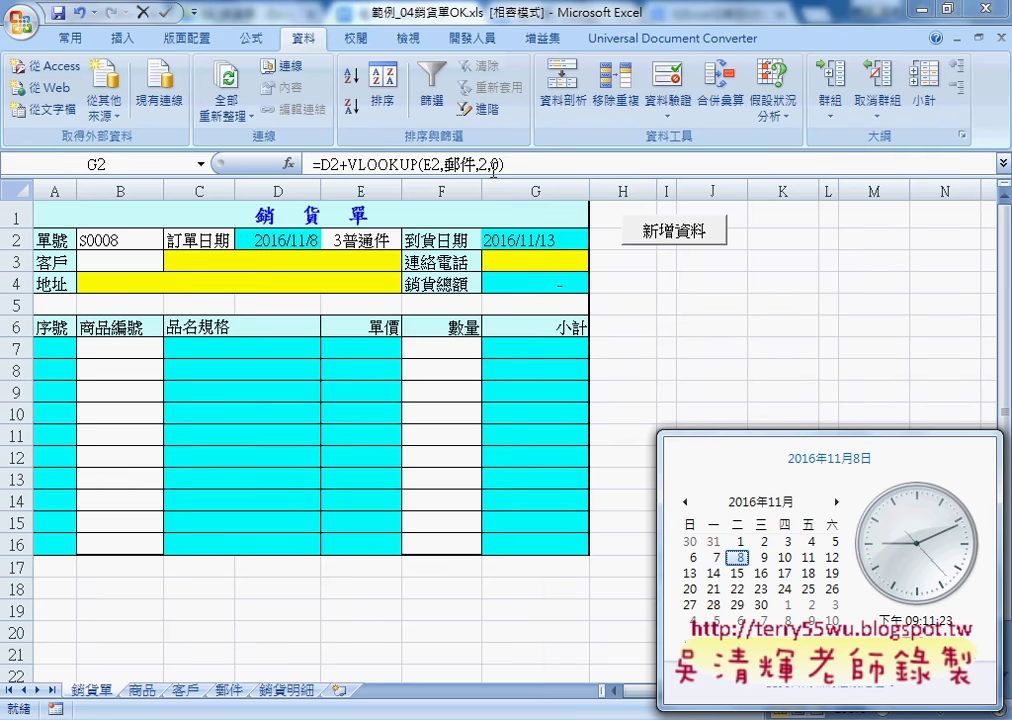
left_click(524, 242)
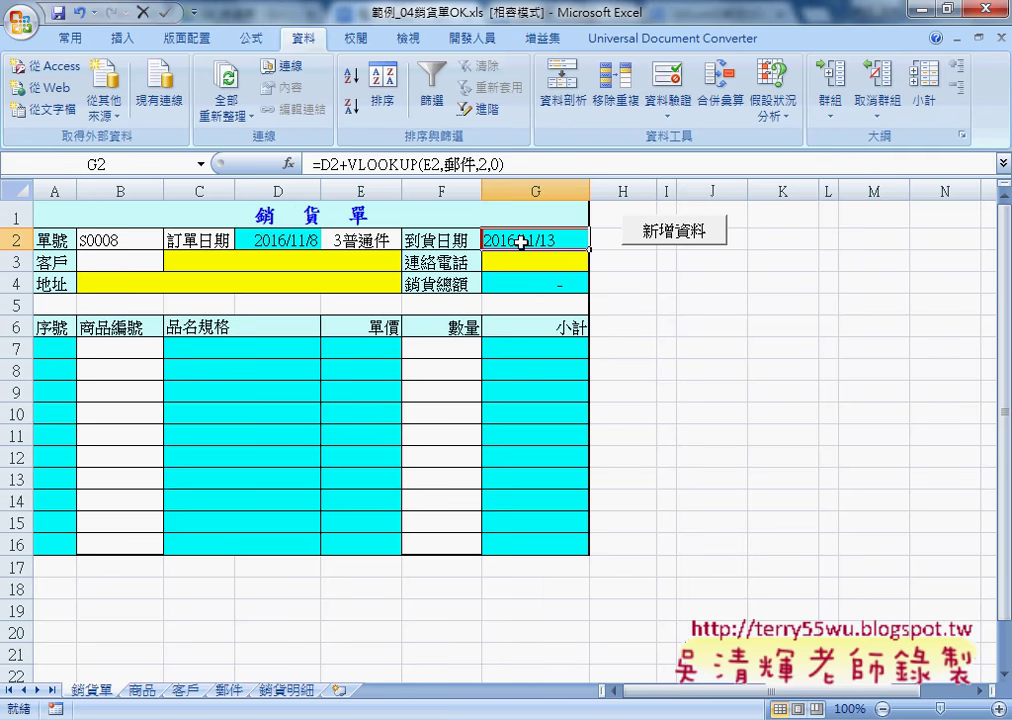
- Replace G2 with a WORKDAY function from Date & Time, using D2 as start date
key("Delete")
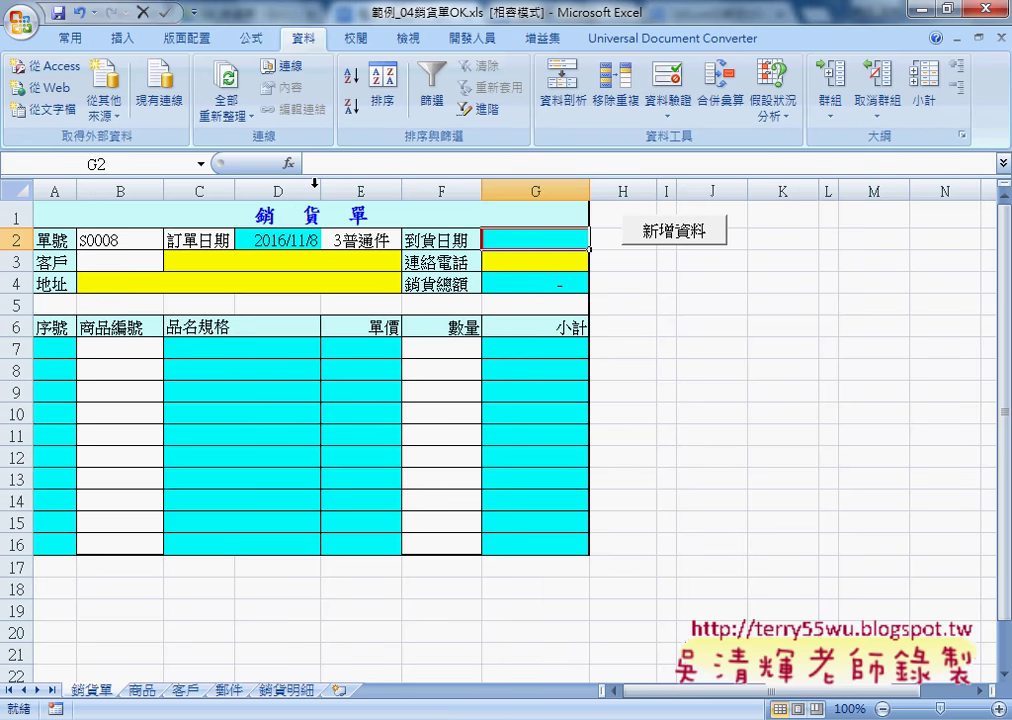
left_click(288, 164)
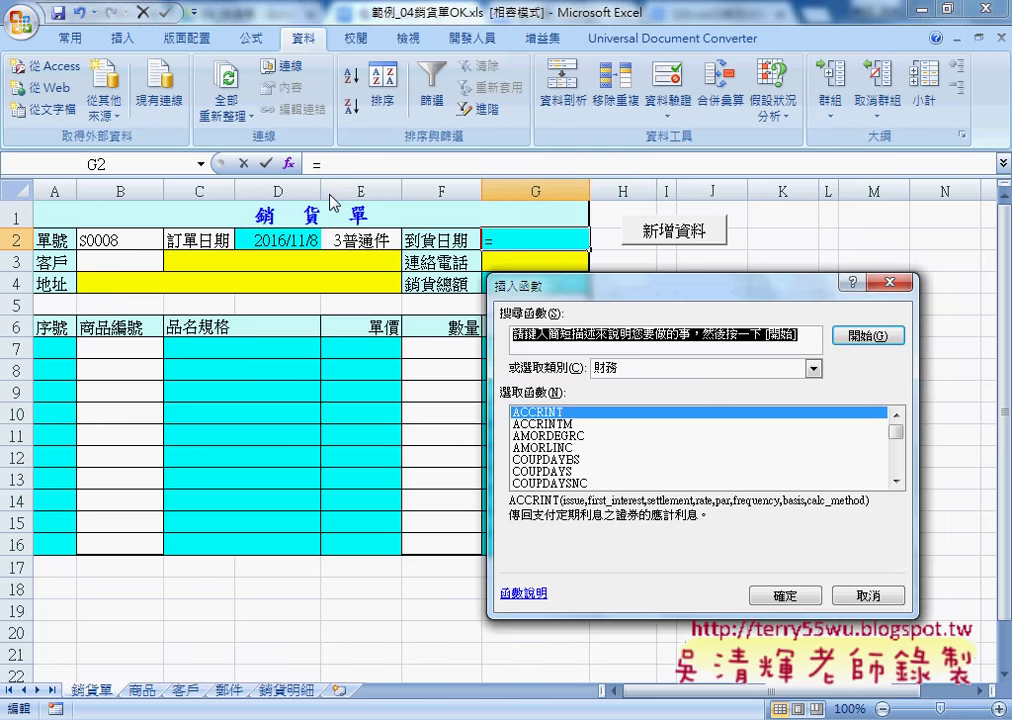
left_click(612, 369)
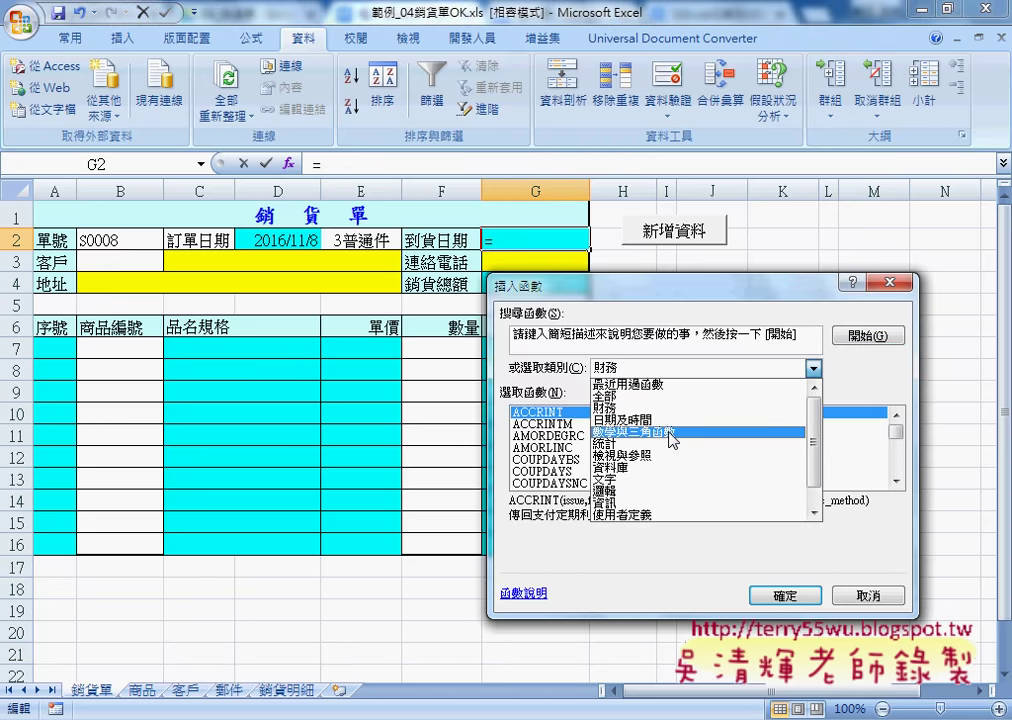
left_click(668, 425)
left_click(901, 480)
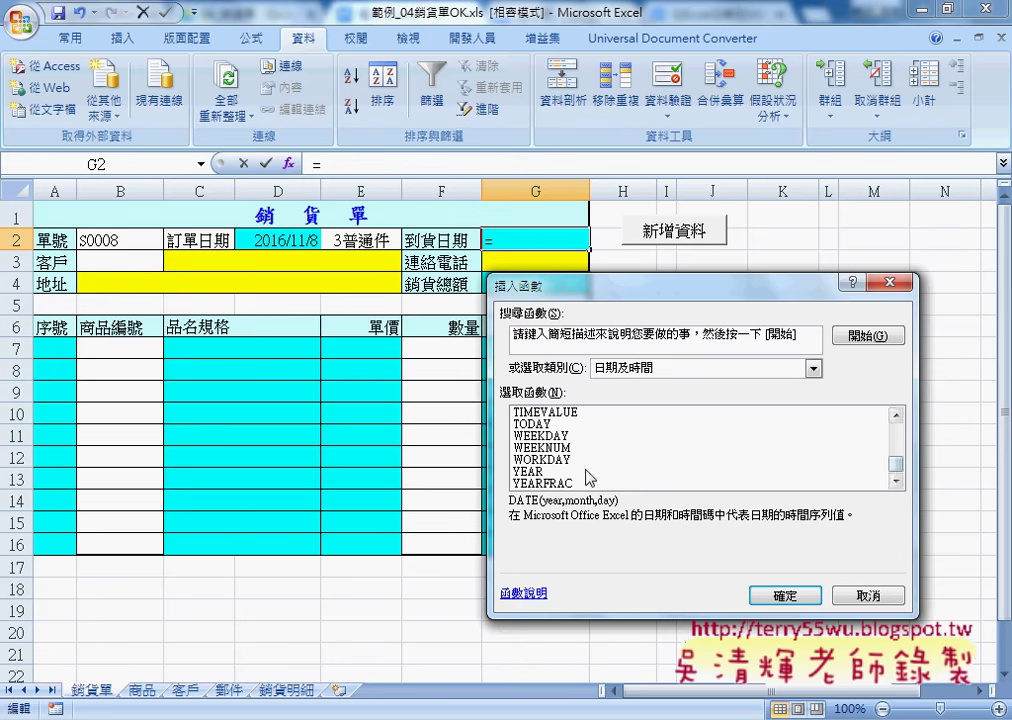
left_click(543, 460)
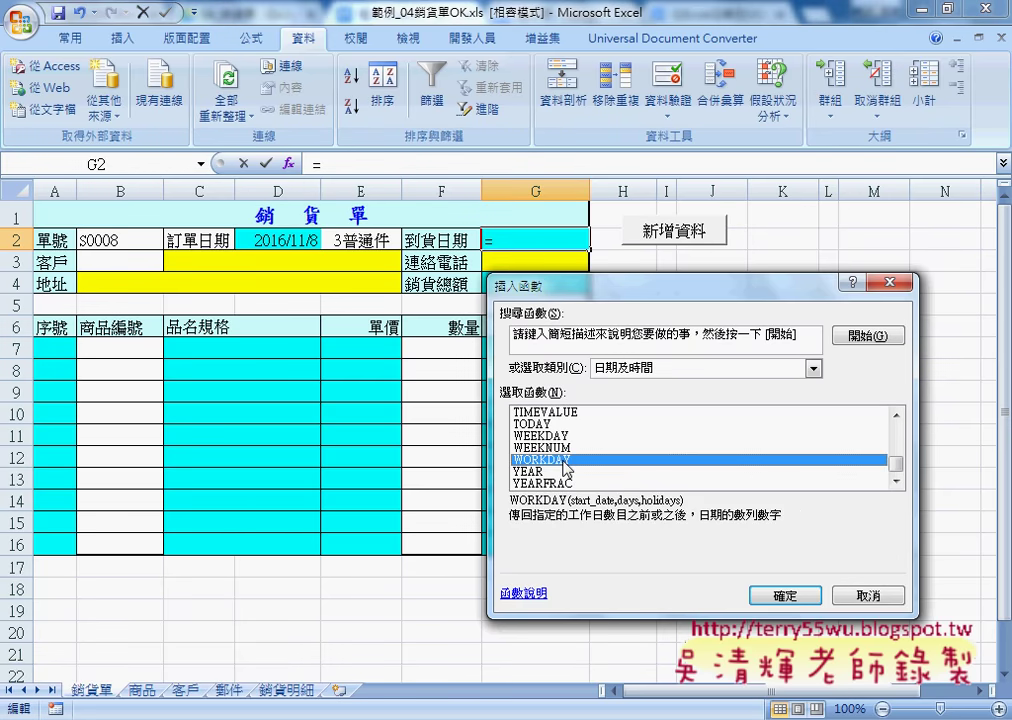
left_click(790, 595)
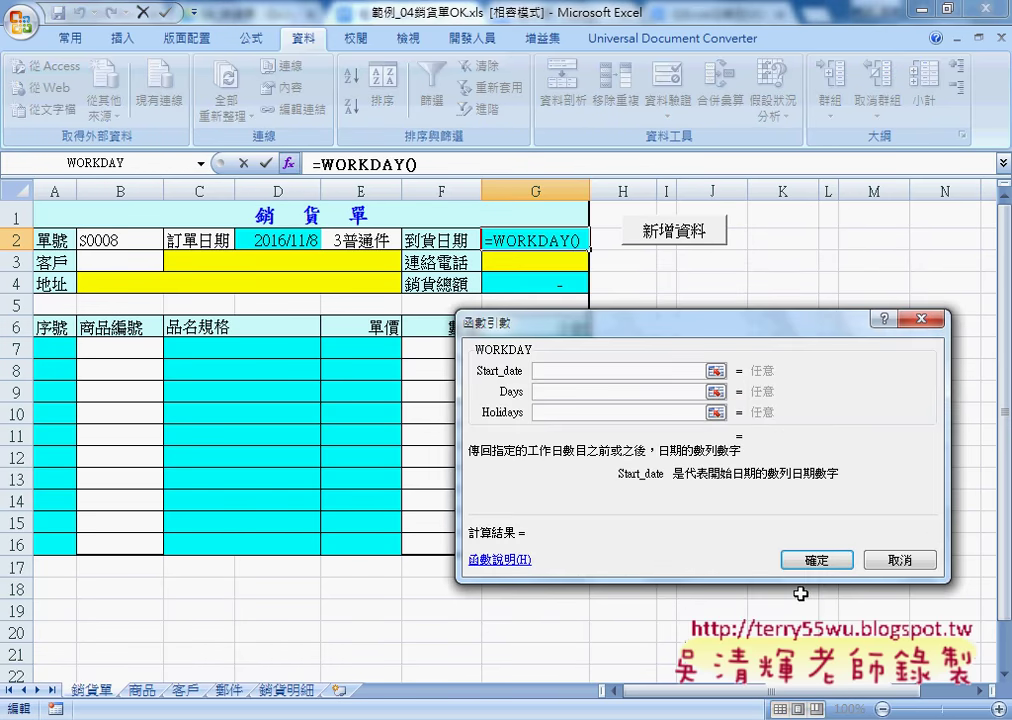
left_click(285, 243)
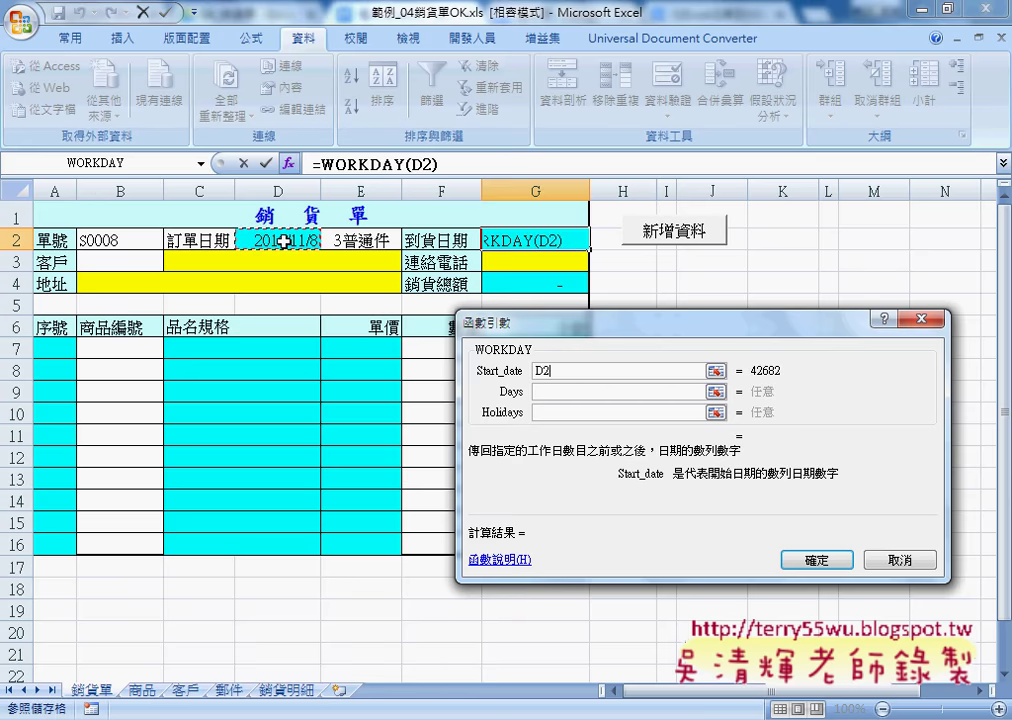
left_click(554, 393)
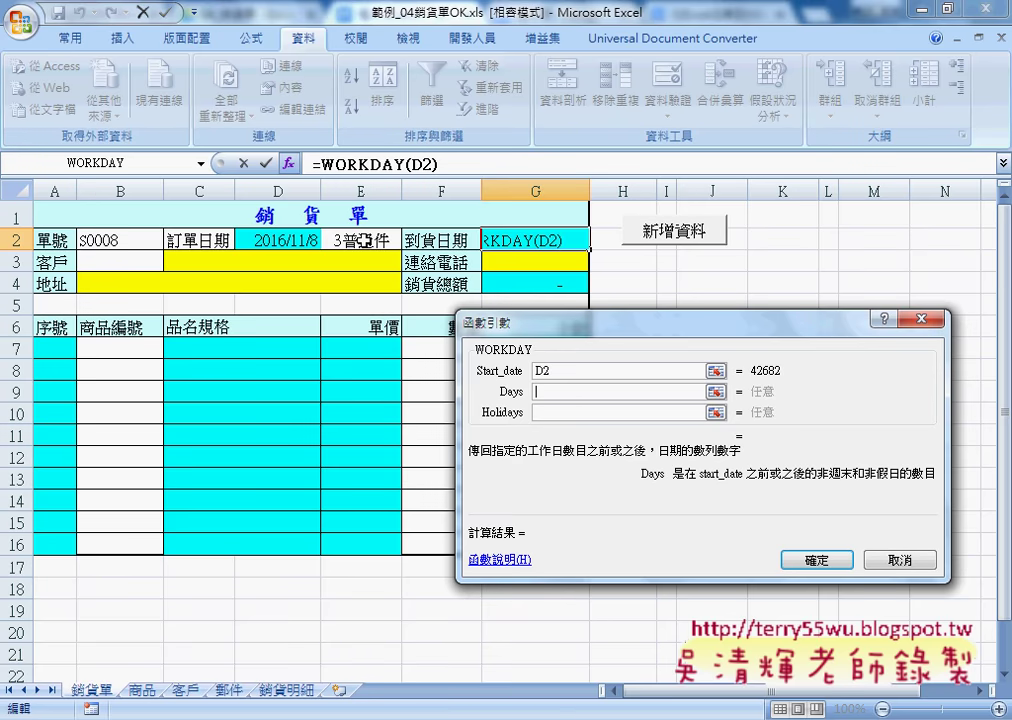
- Set WORKDAY's days to VLOOKUP(E2,性質,2,0) and confirm the formula
left_click(201, 163)
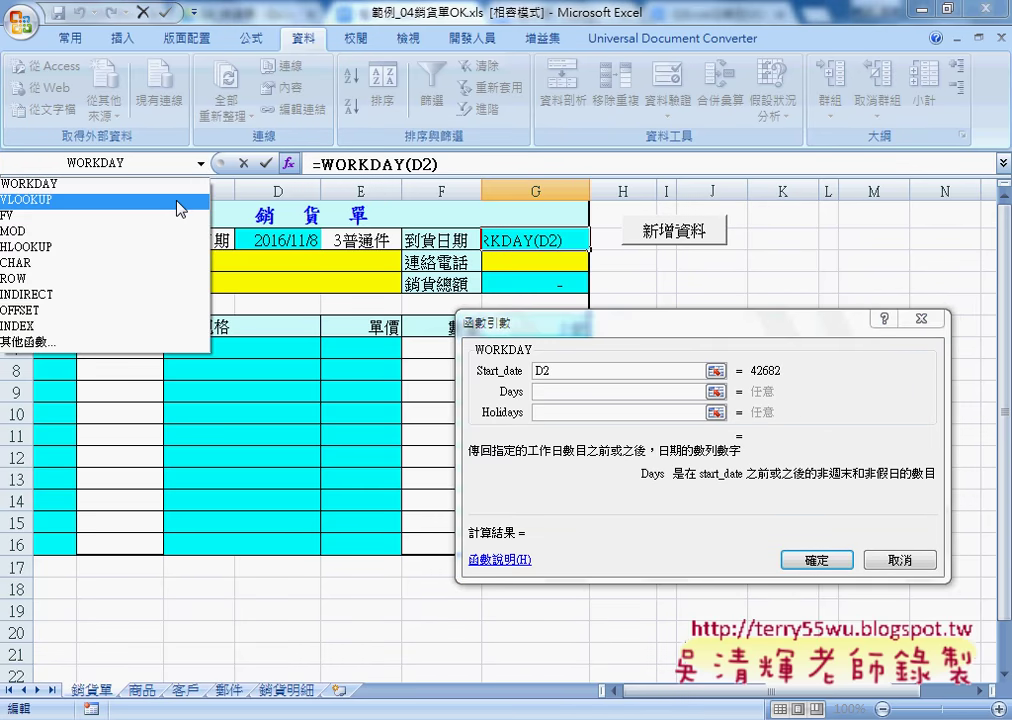
left_click(177, 201)
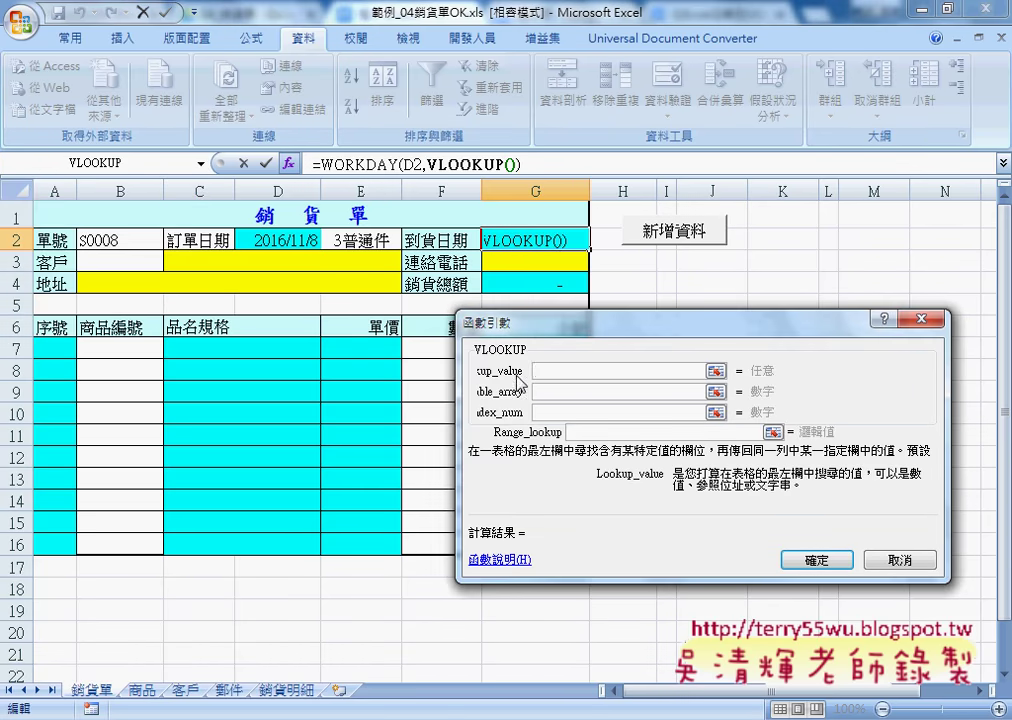
left_click(365, 240)
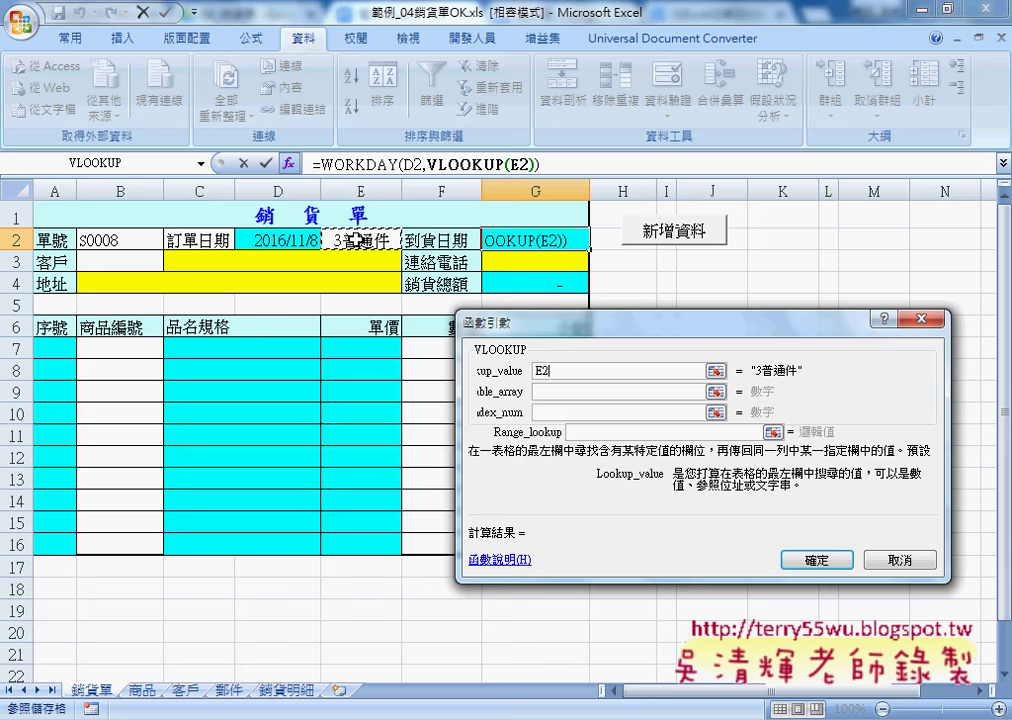
left_click(554, 392)
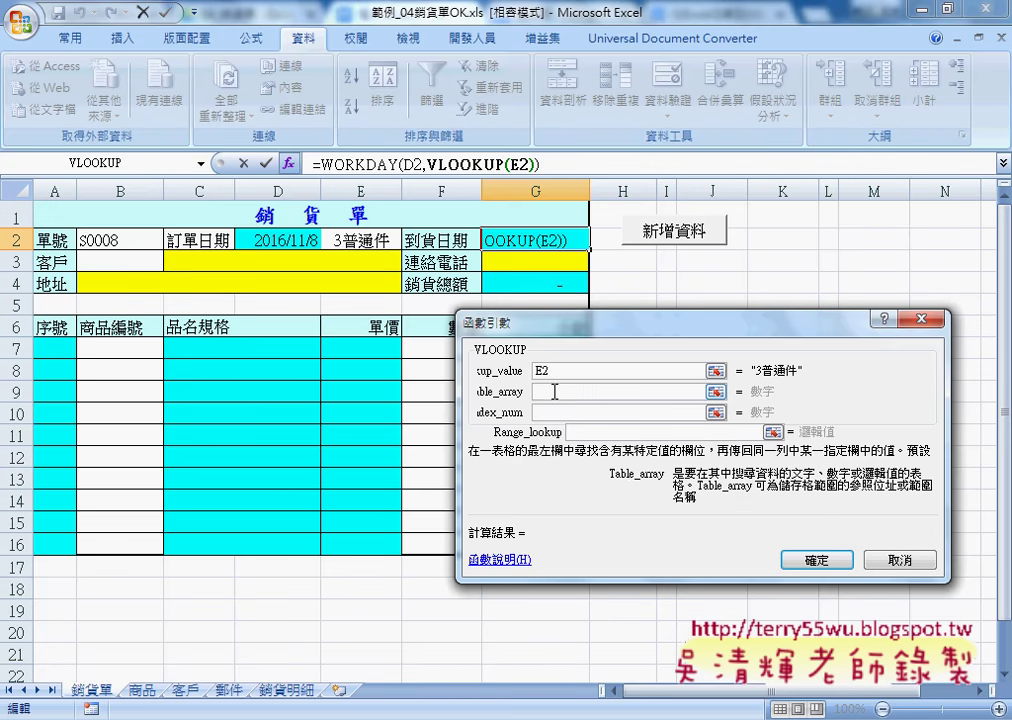
key("F3")
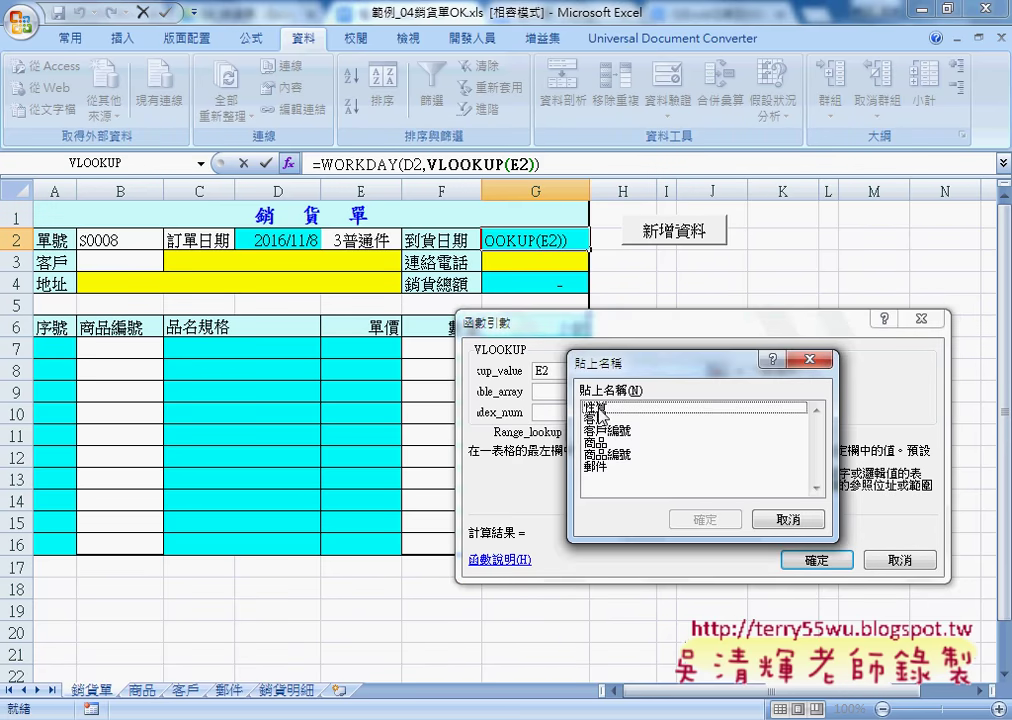
left_click(704, 519)
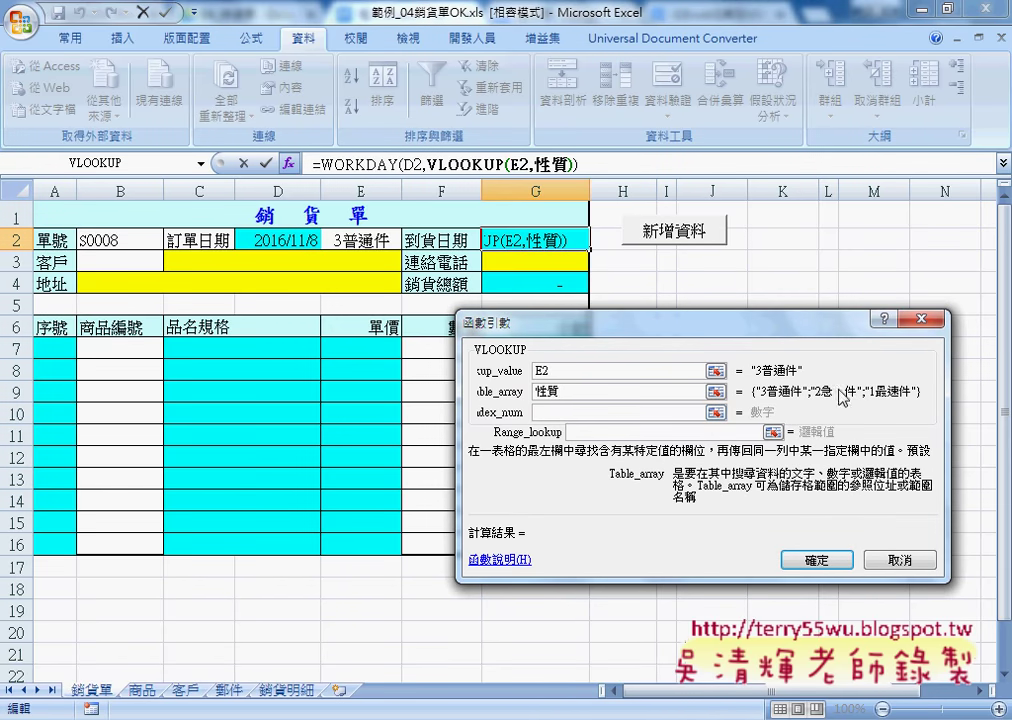
left_click(580, 413)
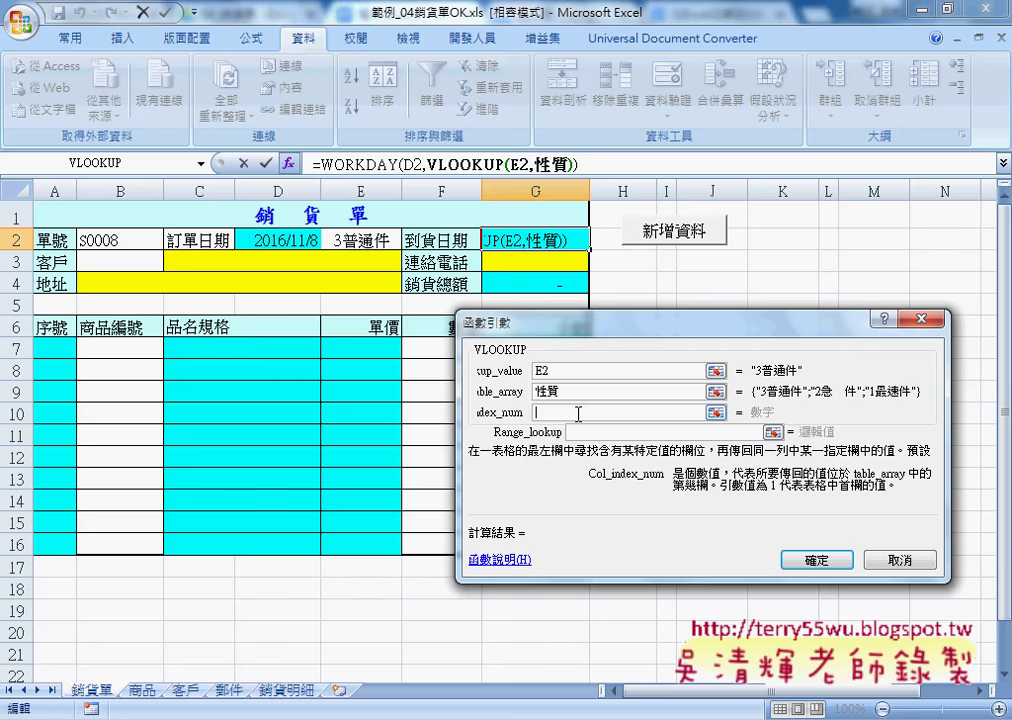
type("2")
key("Tab")
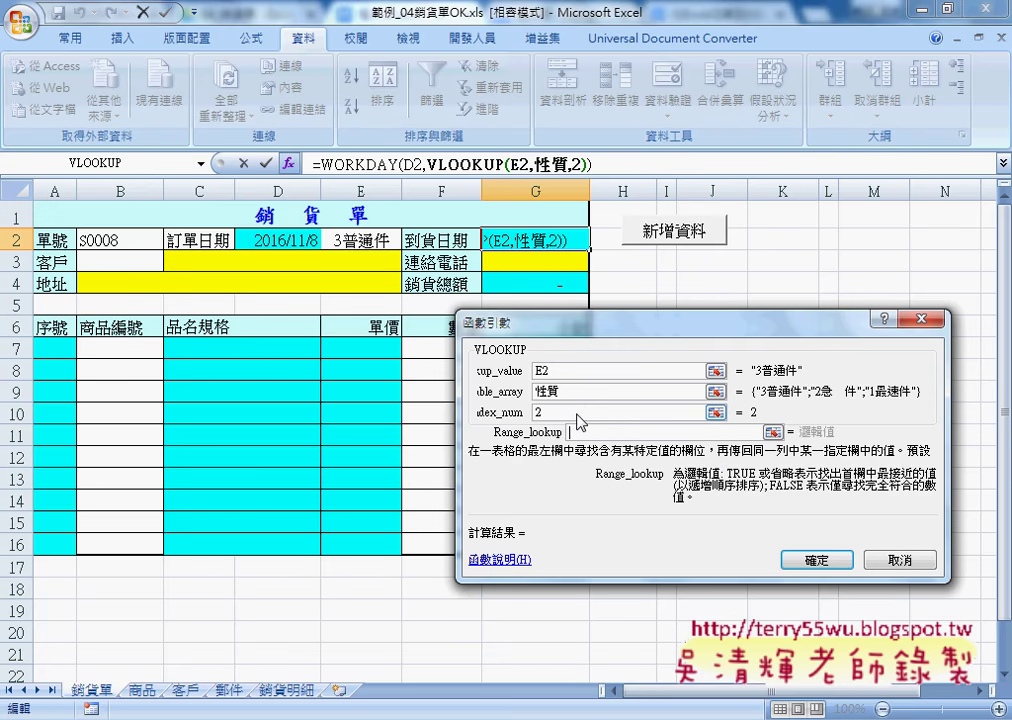
type("0")
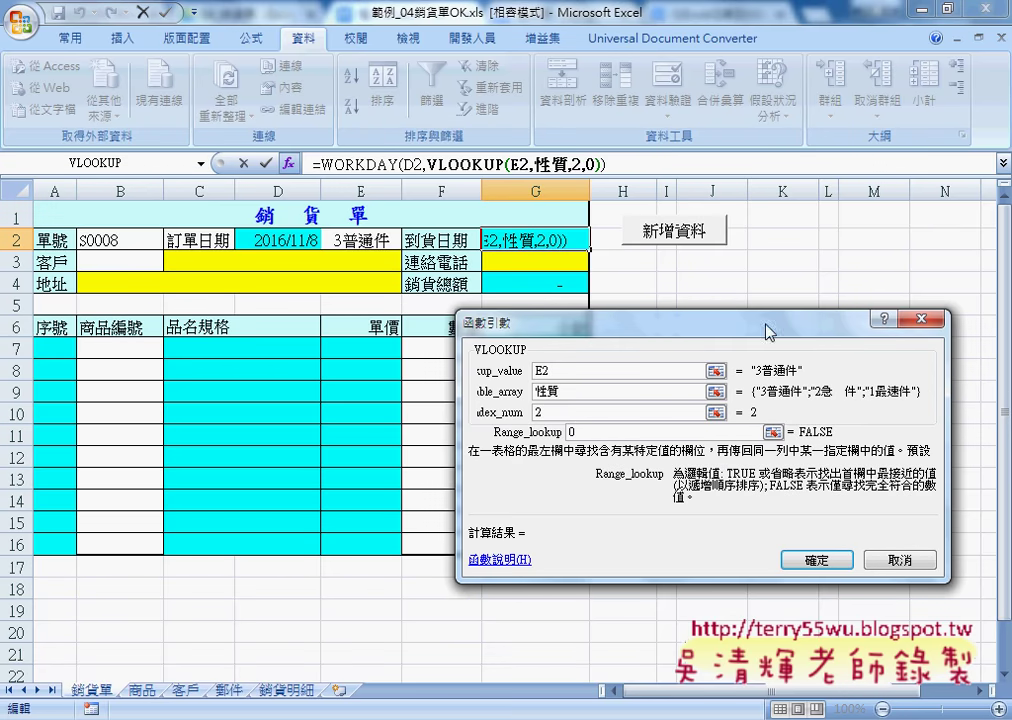
left_click(822, 560)
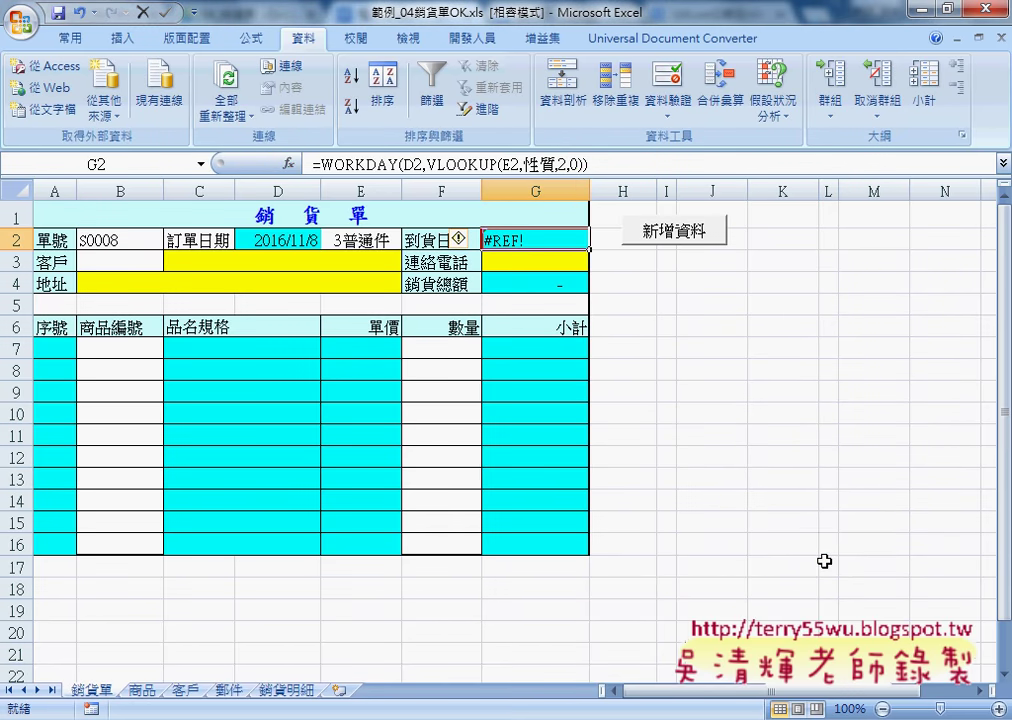
- Inspect G2's WORKDAY arguments to find the days lookup returning #REF!
left_click(355, 163)
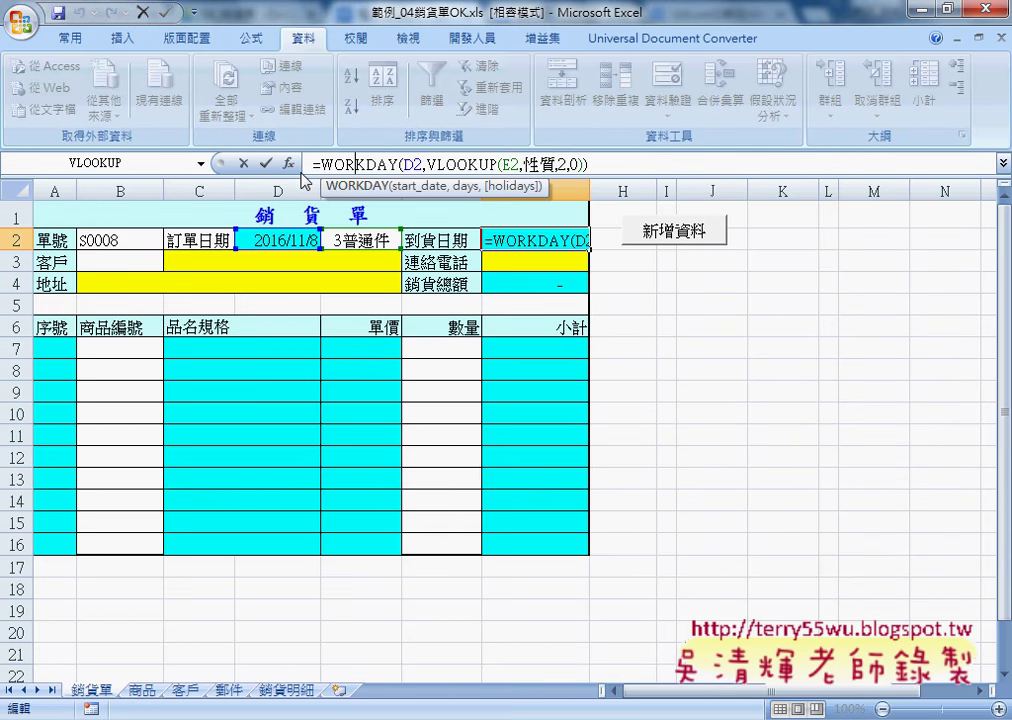
left_click(288, 163)
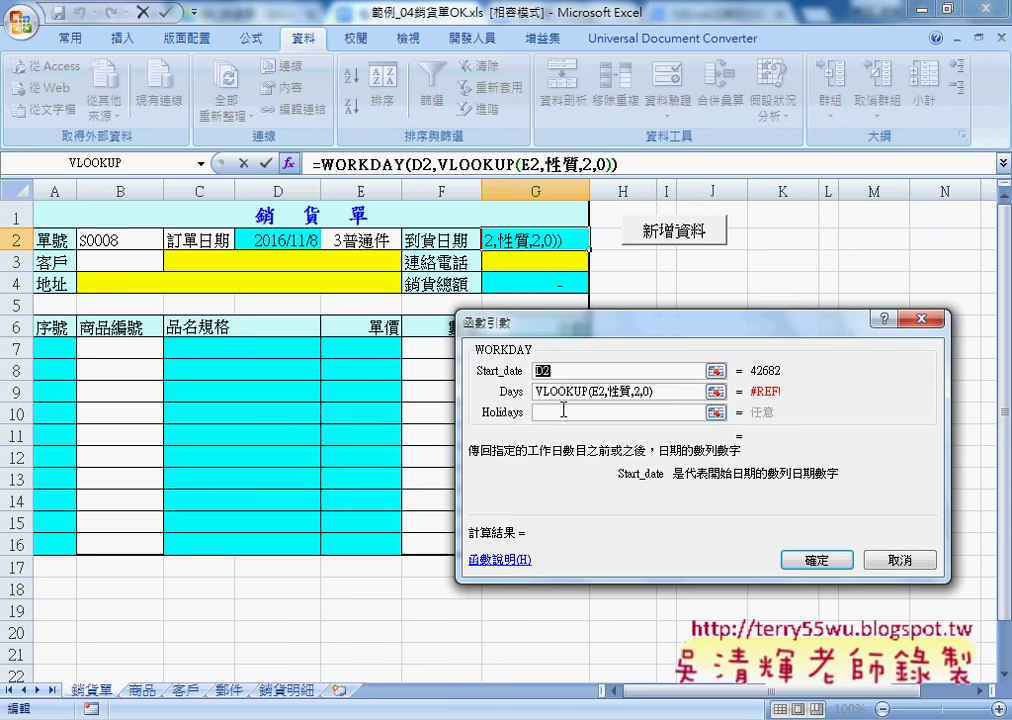
left_click(603, 393)
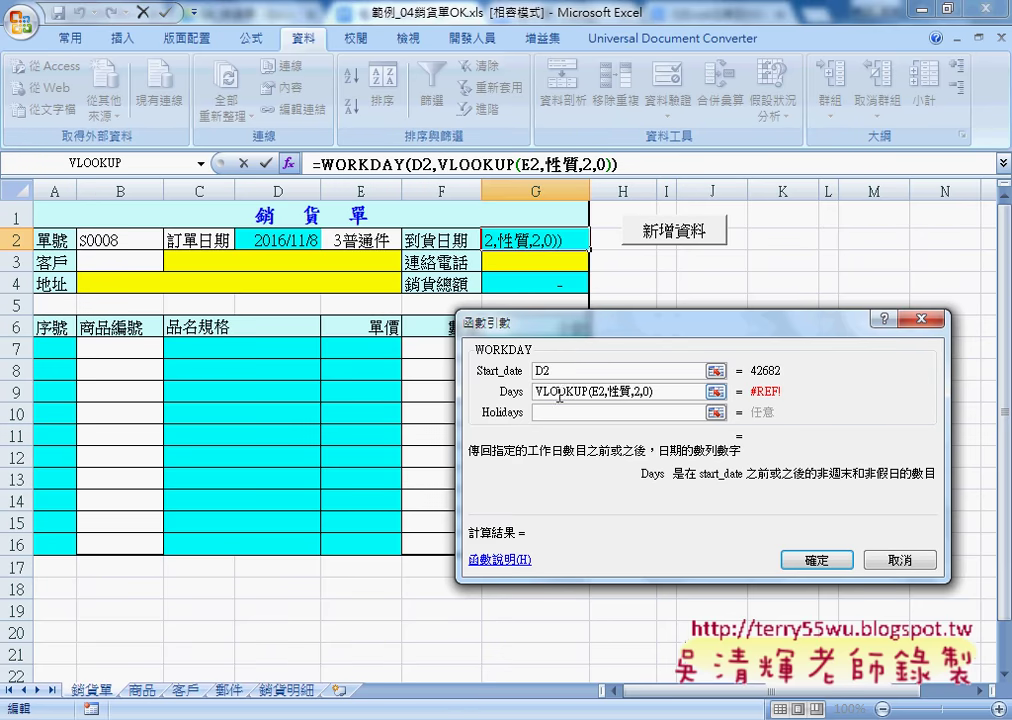
double_click(613, 391)
left_click(572, 391)
left_click(790, 556)
- Change the nested VLOOKUP's table from 性質 to 郵件 and confirm
left_click(470, 165)
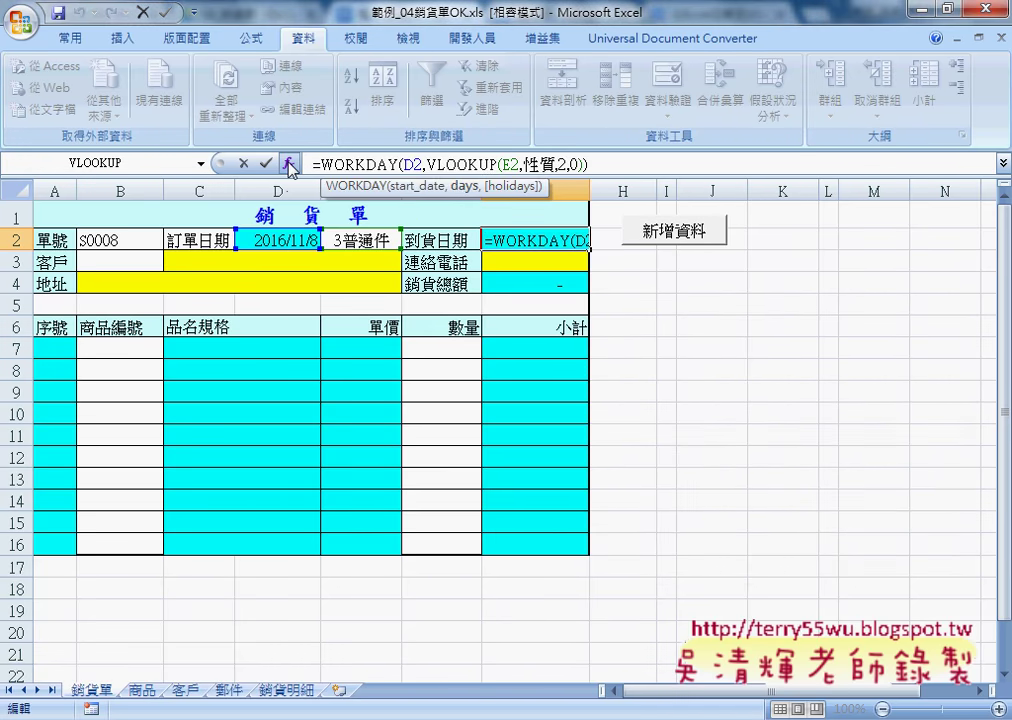
left_click(289, 164)
left_click(587, 372)
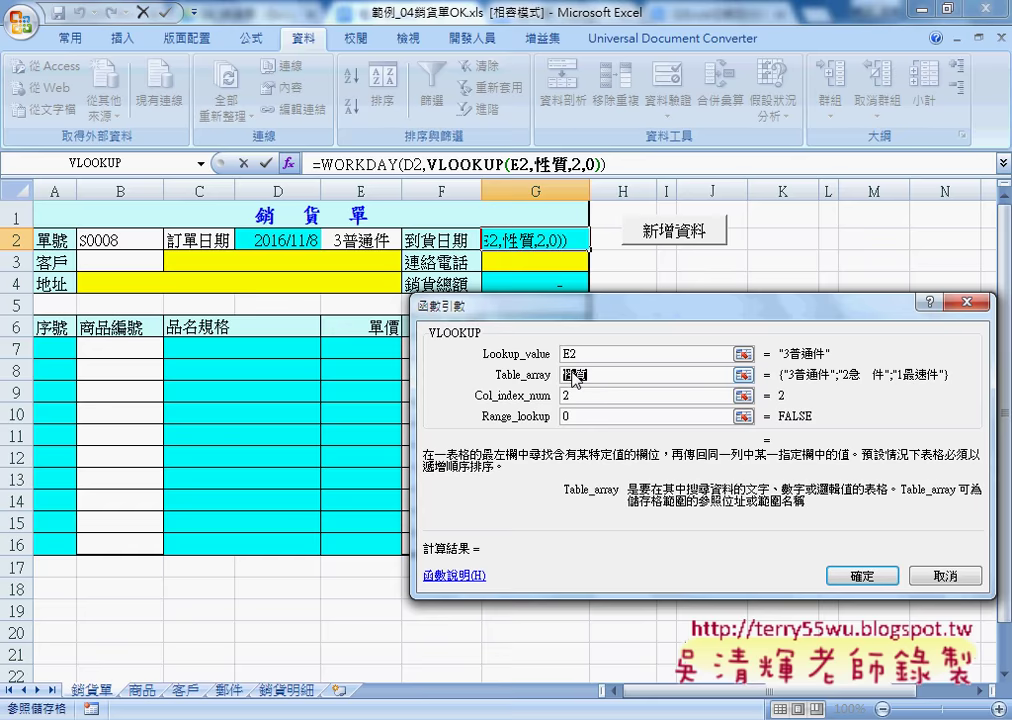
key("Delete")
key("F3")
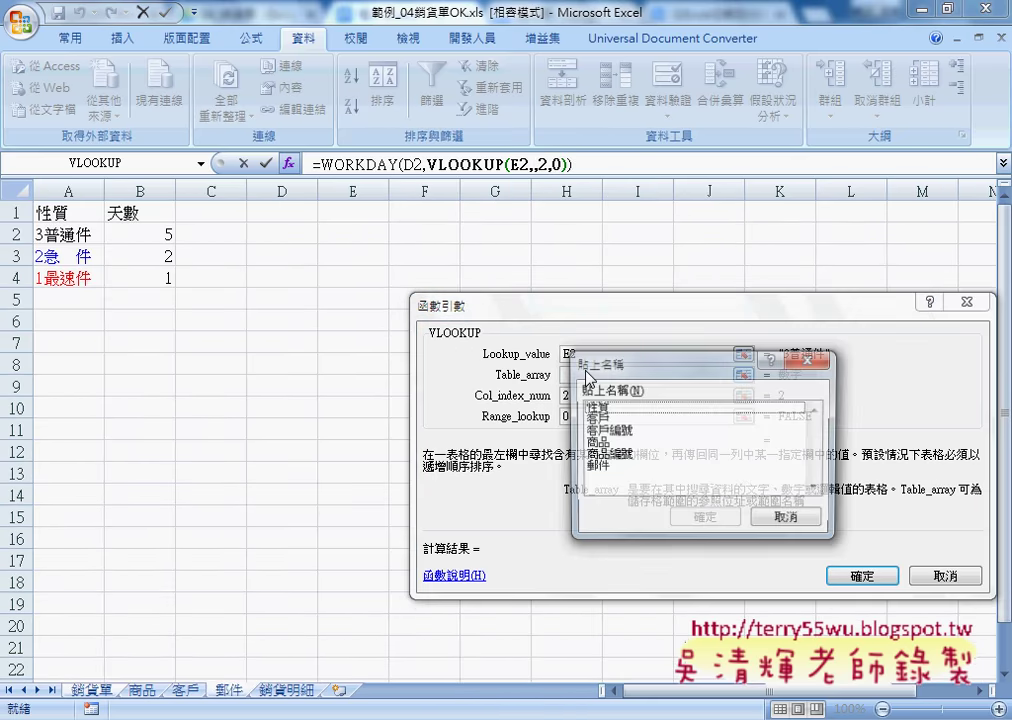
double_click(597, 467)
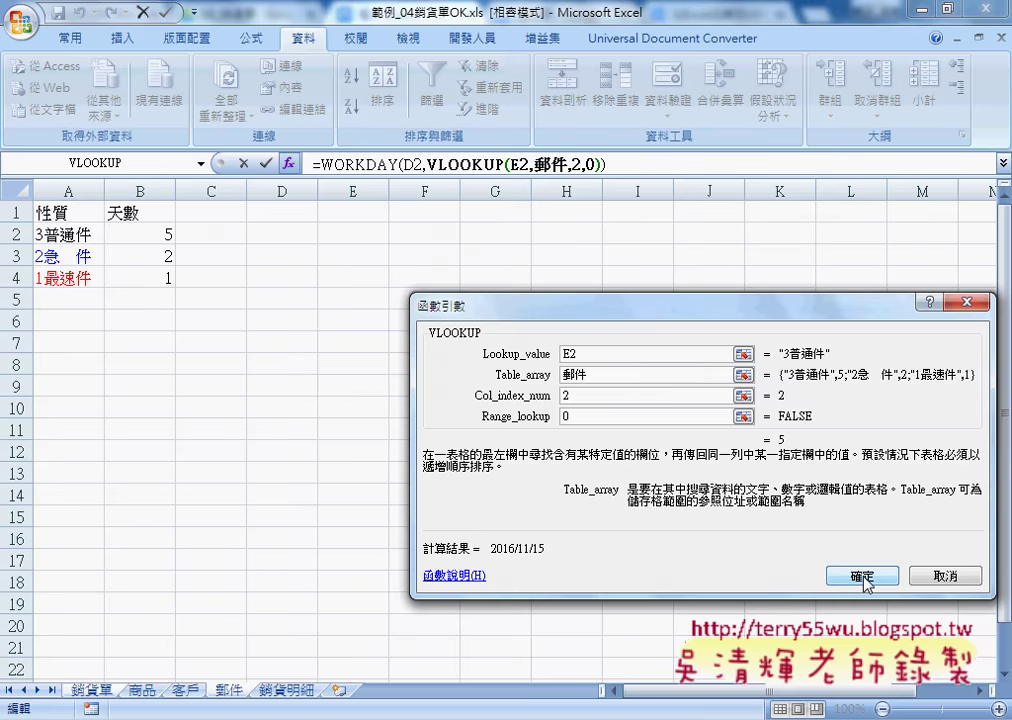
left_click(862, 576)
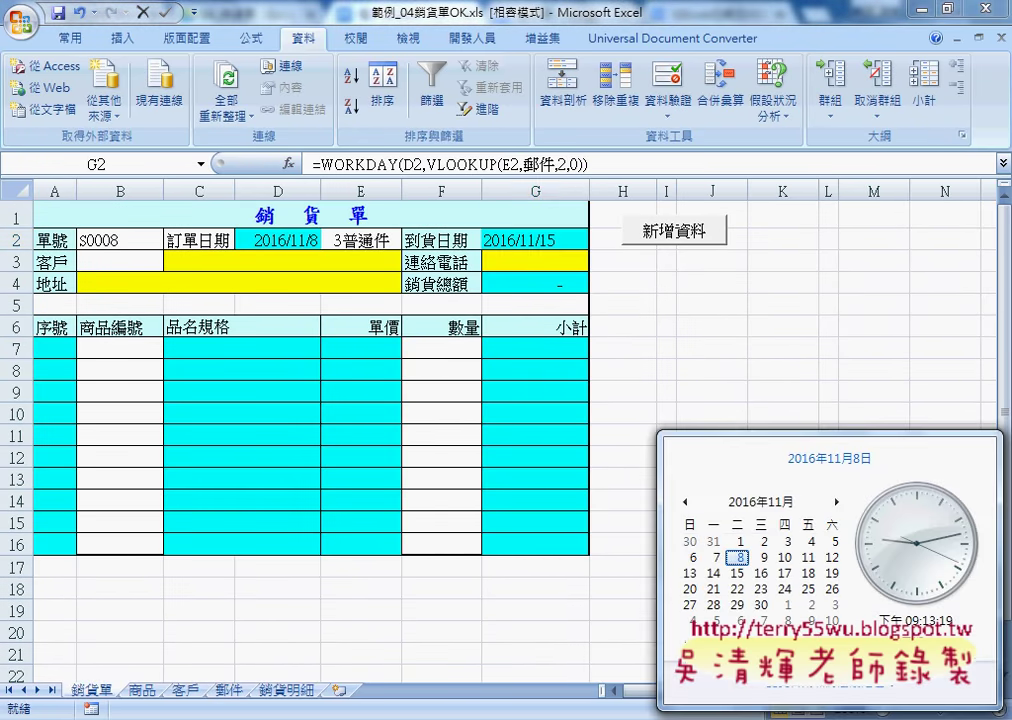
left_click(980, 719)
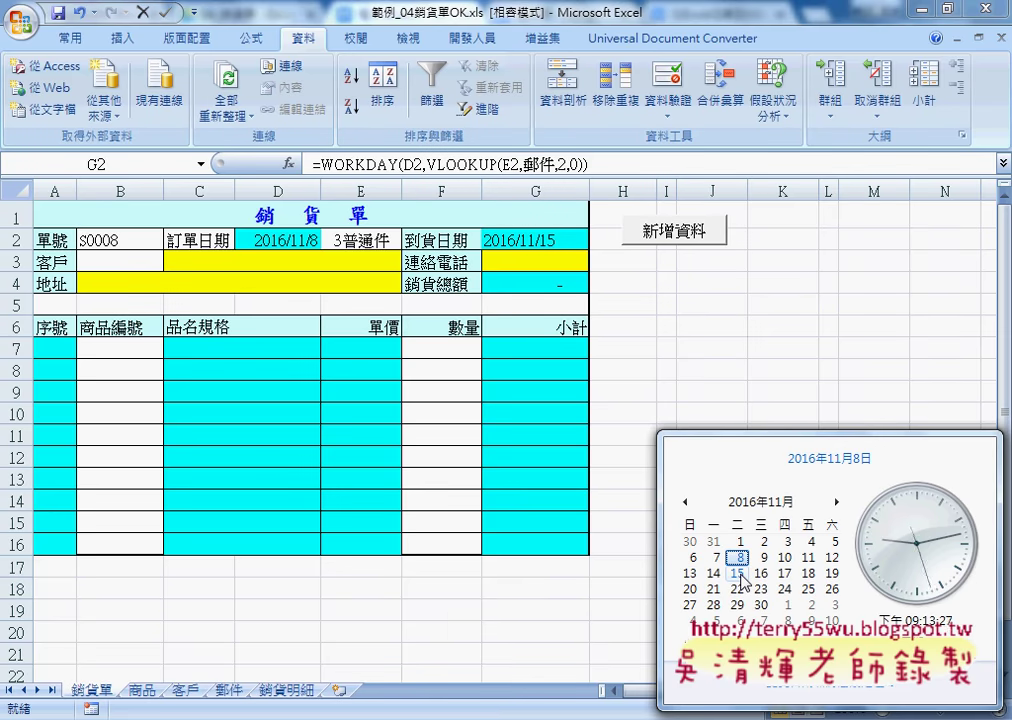
left_click(530, 230)
left_click(330, 164)
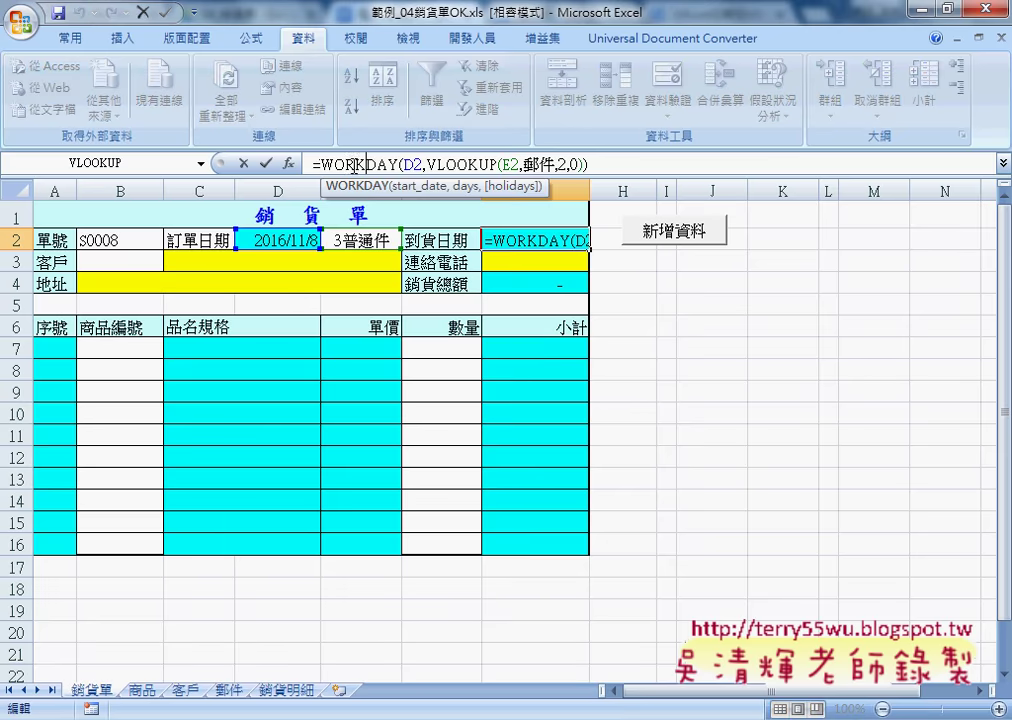
left_click(289, 163)
left_click(530, 413)
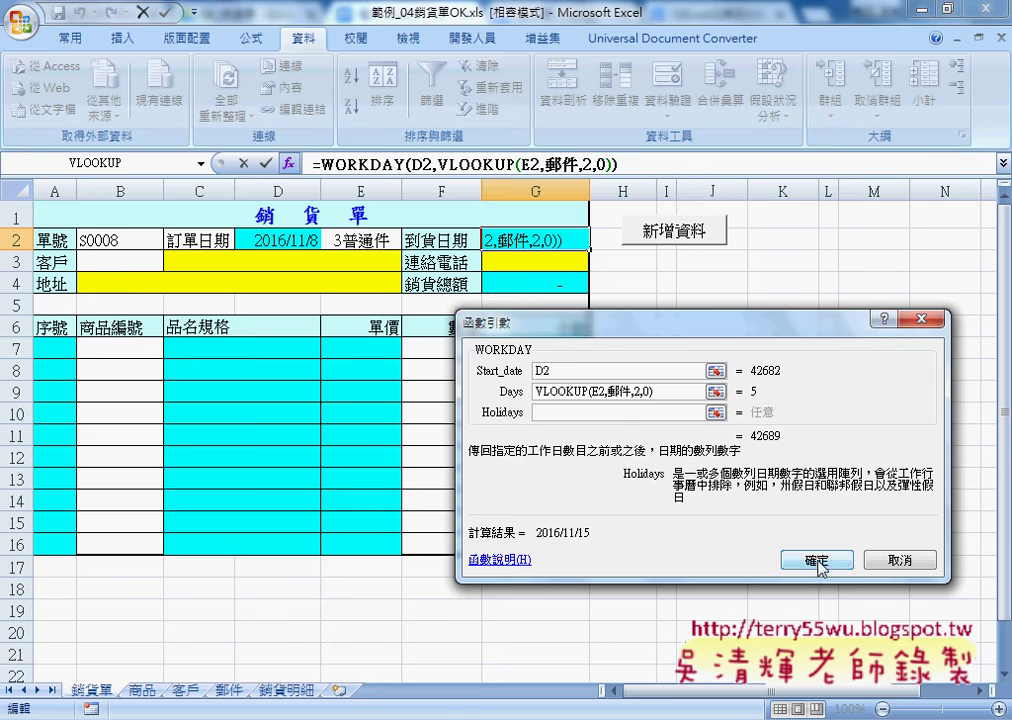
left_click(878, 560)
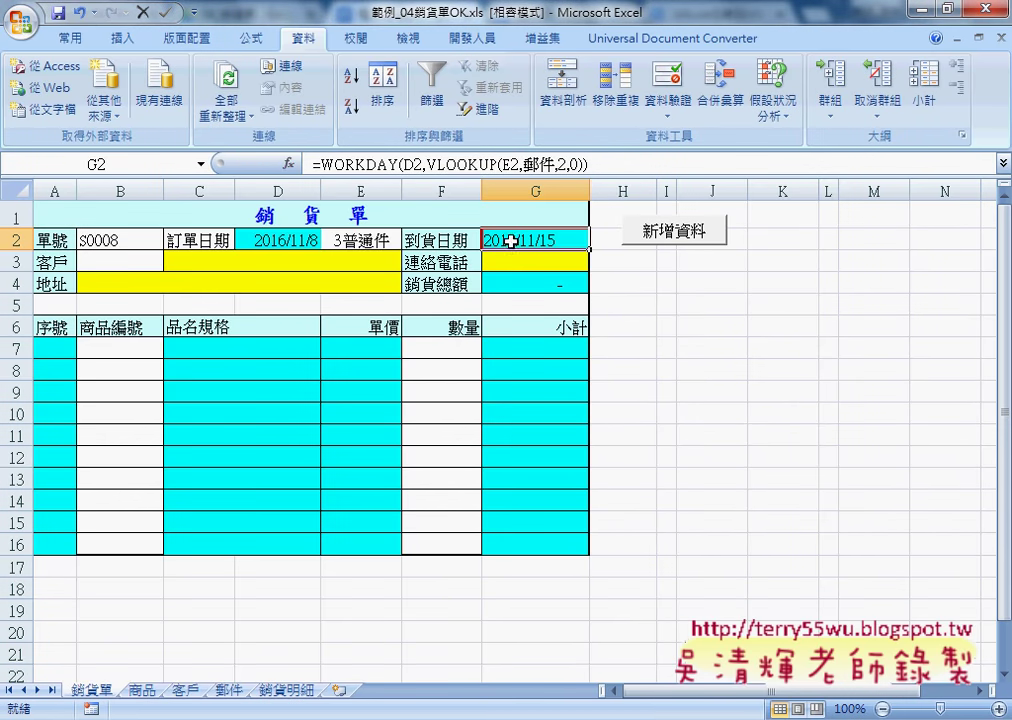
left_click(133, 260)
left_click(172, 261)
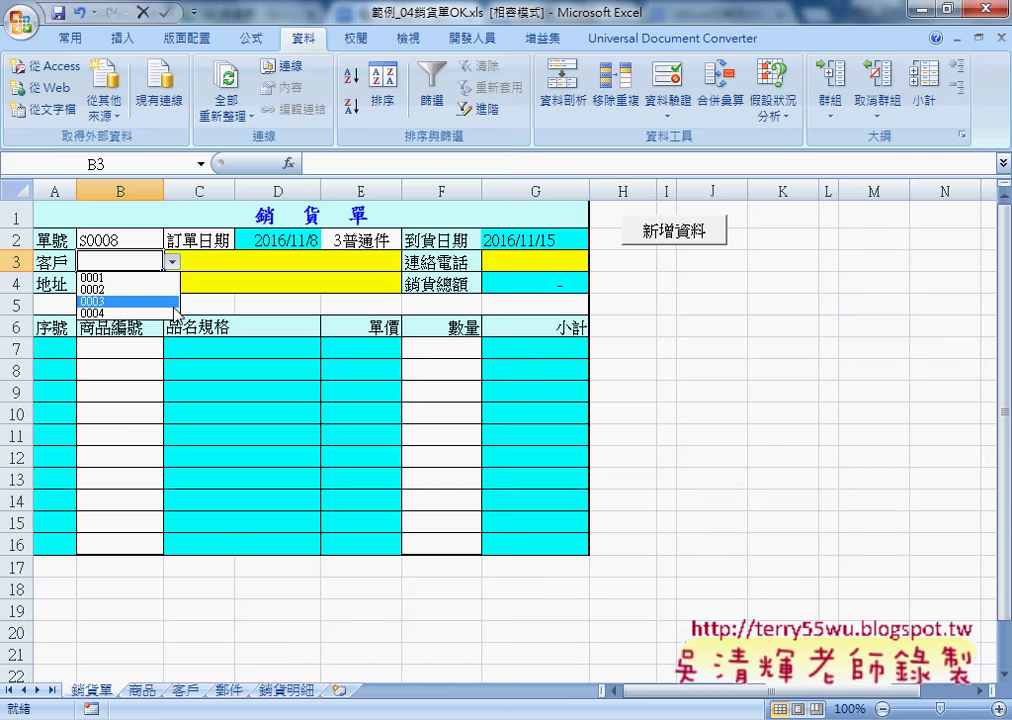
left_click(116, 259)
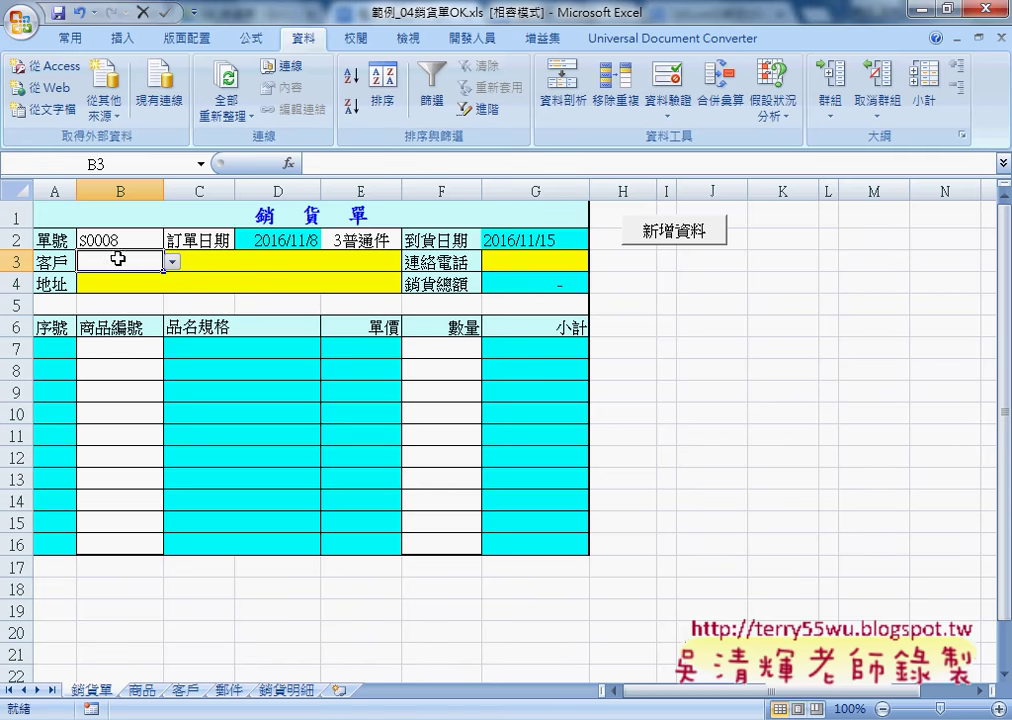
left_click(185, 690)
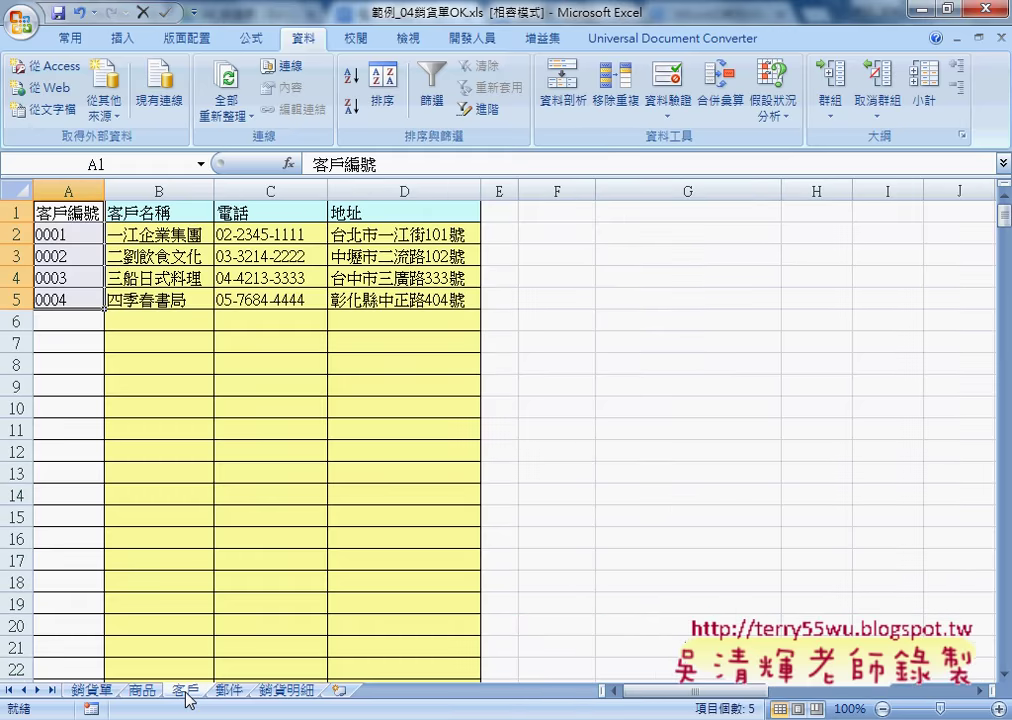
left_click_drag(68, 212, 64, 300)
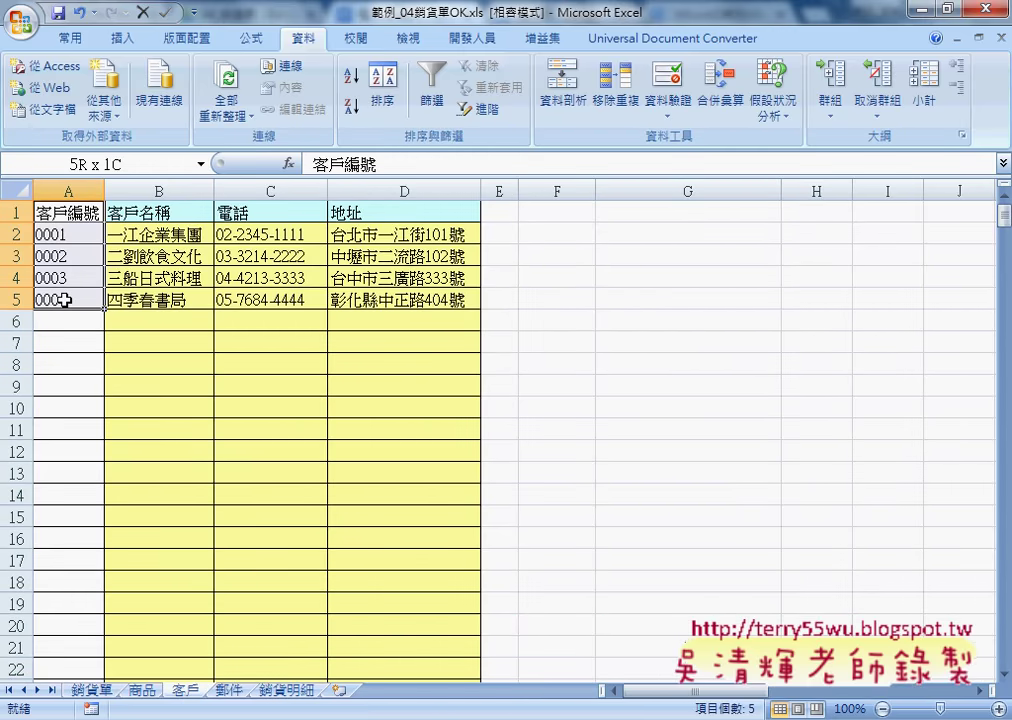
left_click(251, 38)
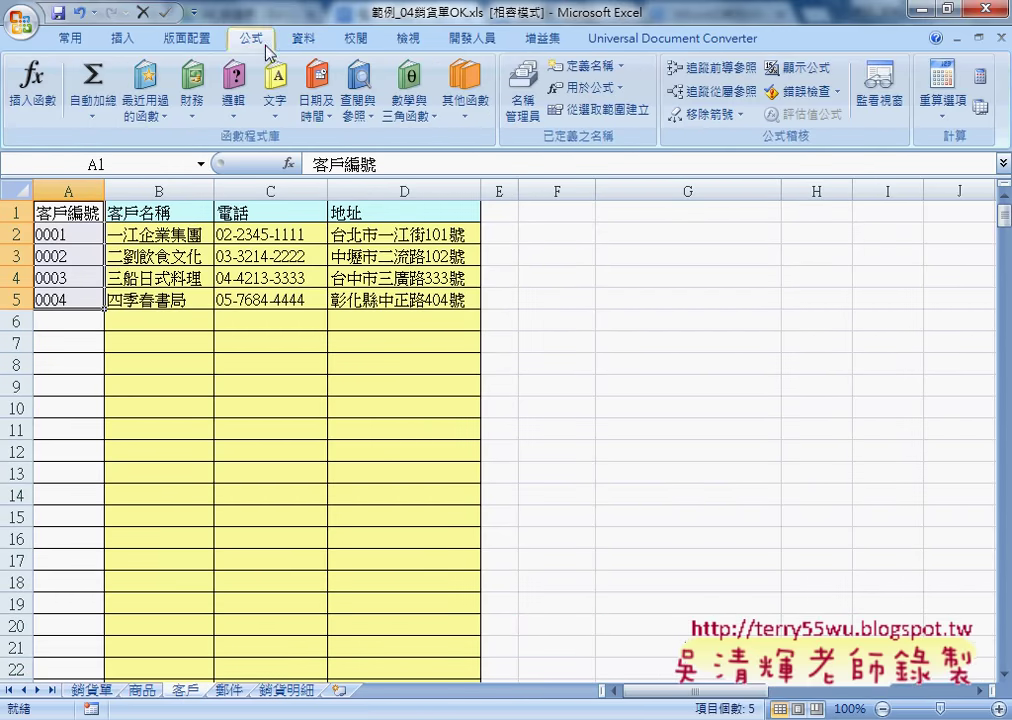
left_click(603, 112)
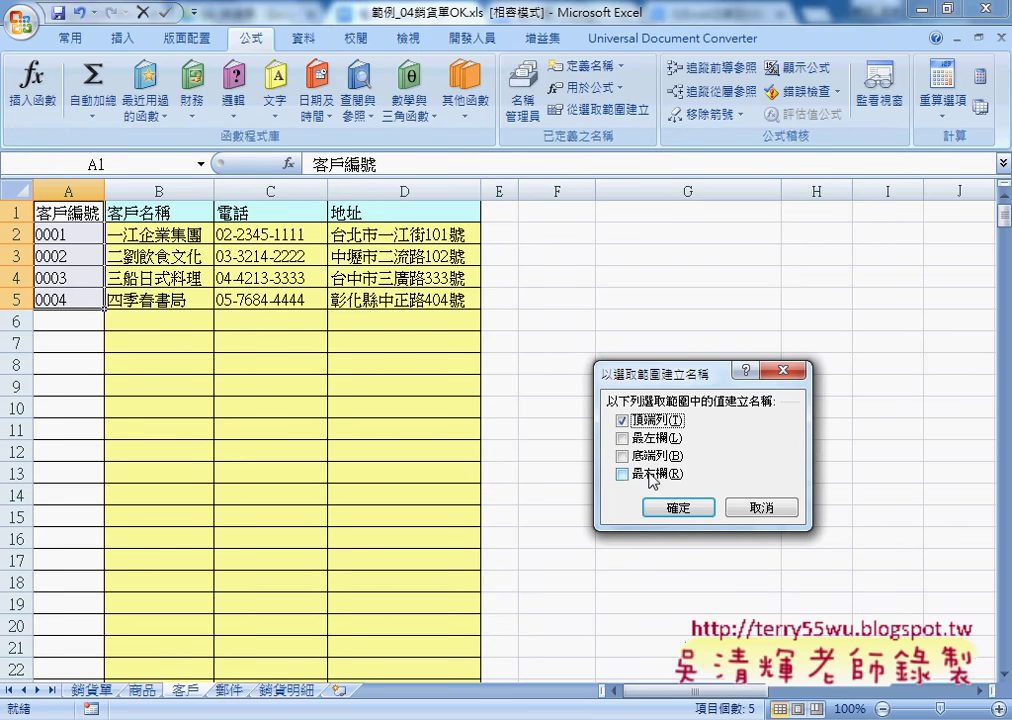
left_click(757, 505)
left_click_drag(82, 213, 350, 296)
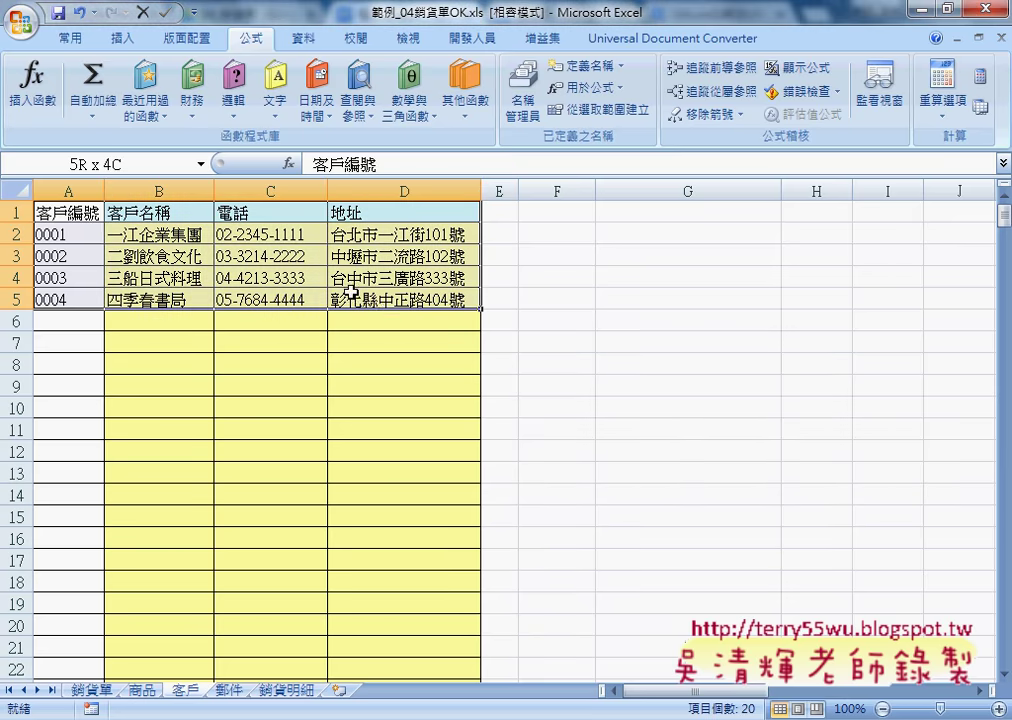
left_click(583, 110)
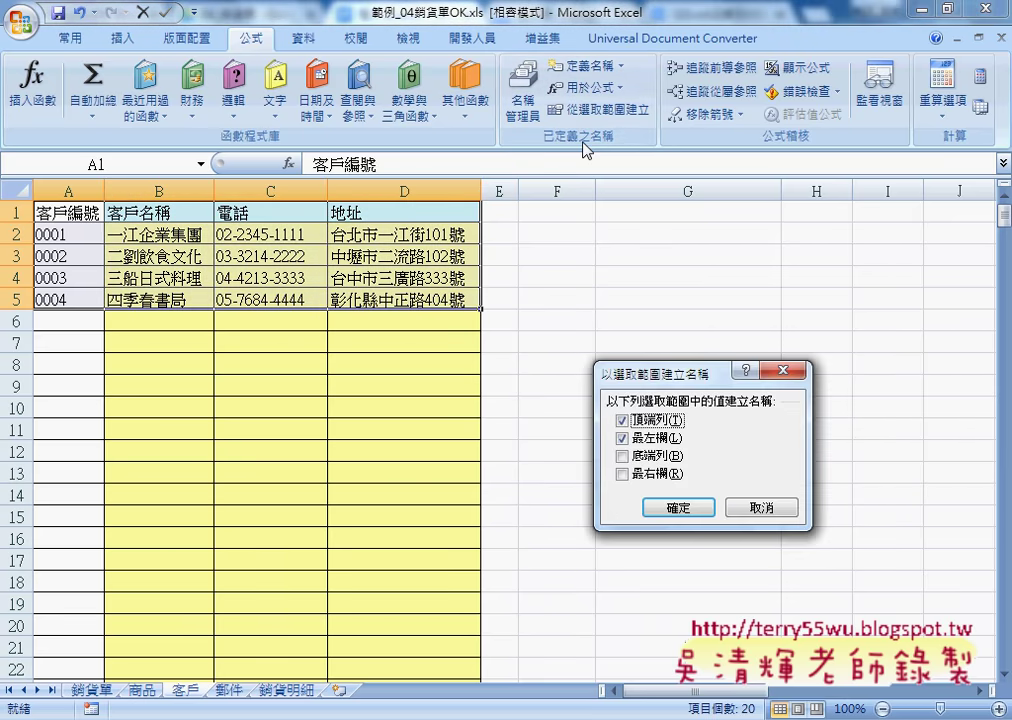
left_click(622, 438)
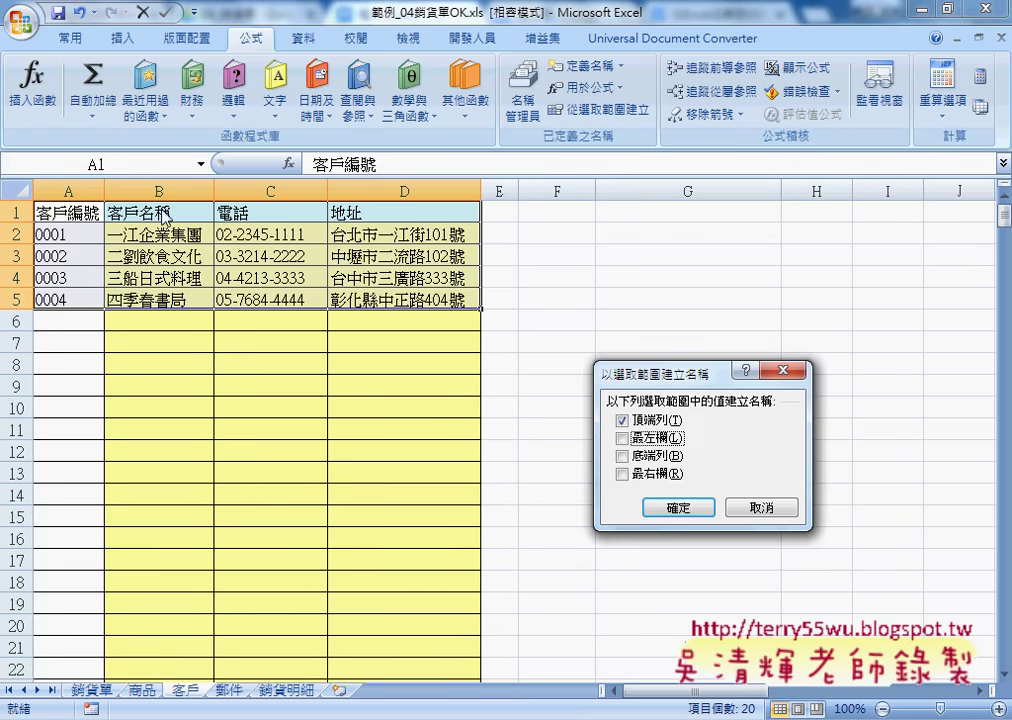
left_click(760, 508)
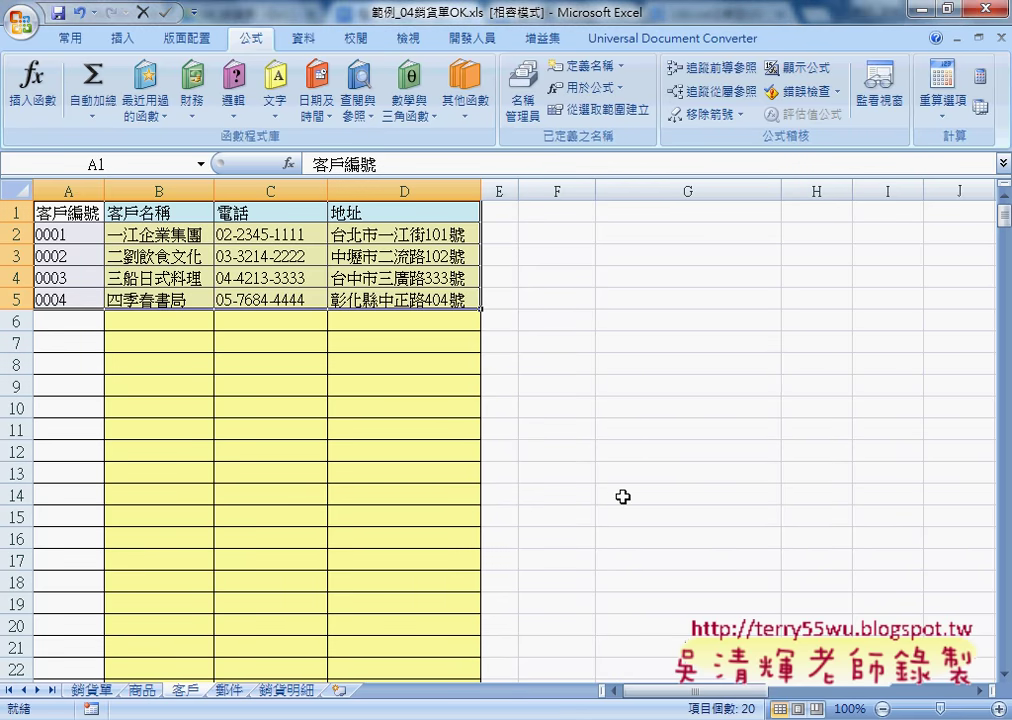
left_click(92, 689)
- Choose customer 0001 in B3 and review C3's VLOOKUP name formula
left_click(172, 261)
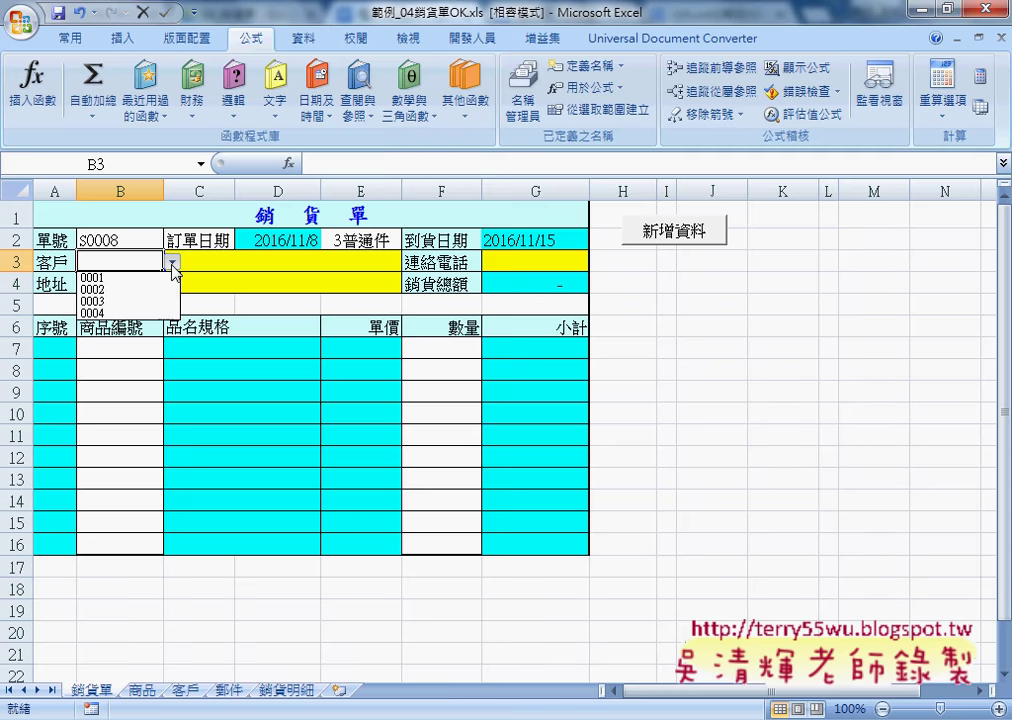
left_click(125, 278)
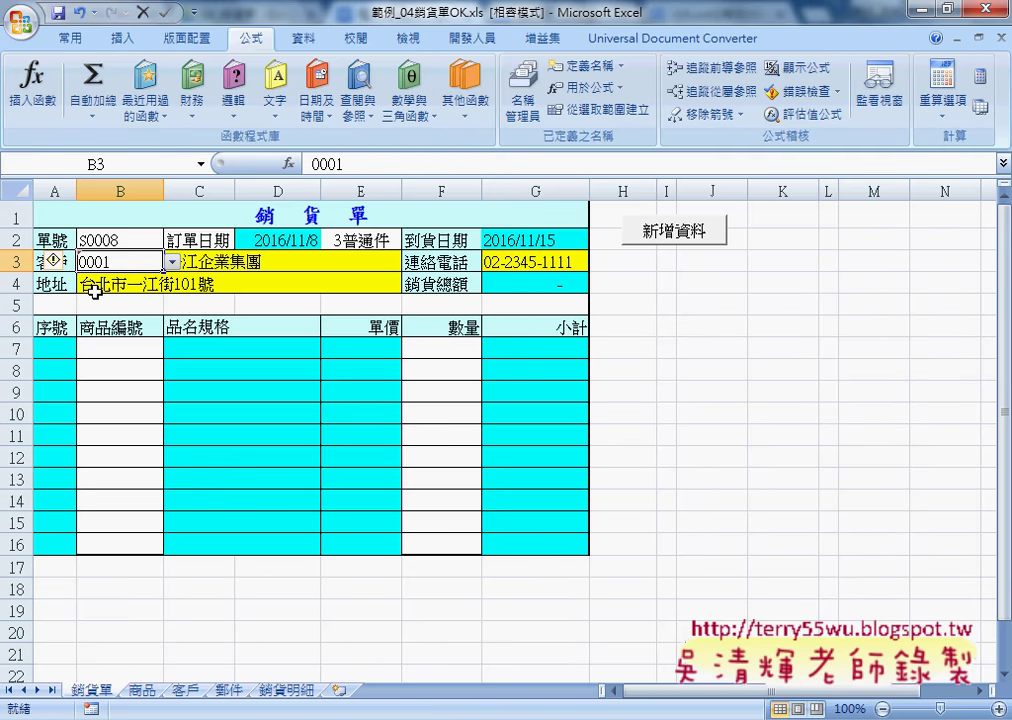
left_click(206, 262)
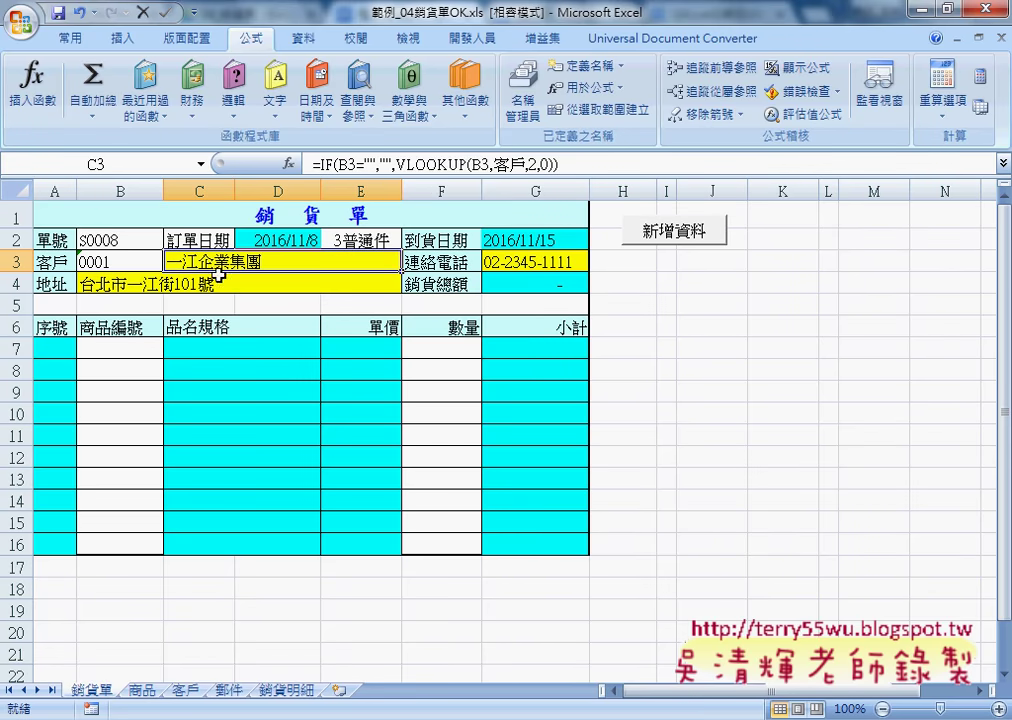
left_click(440, 165)
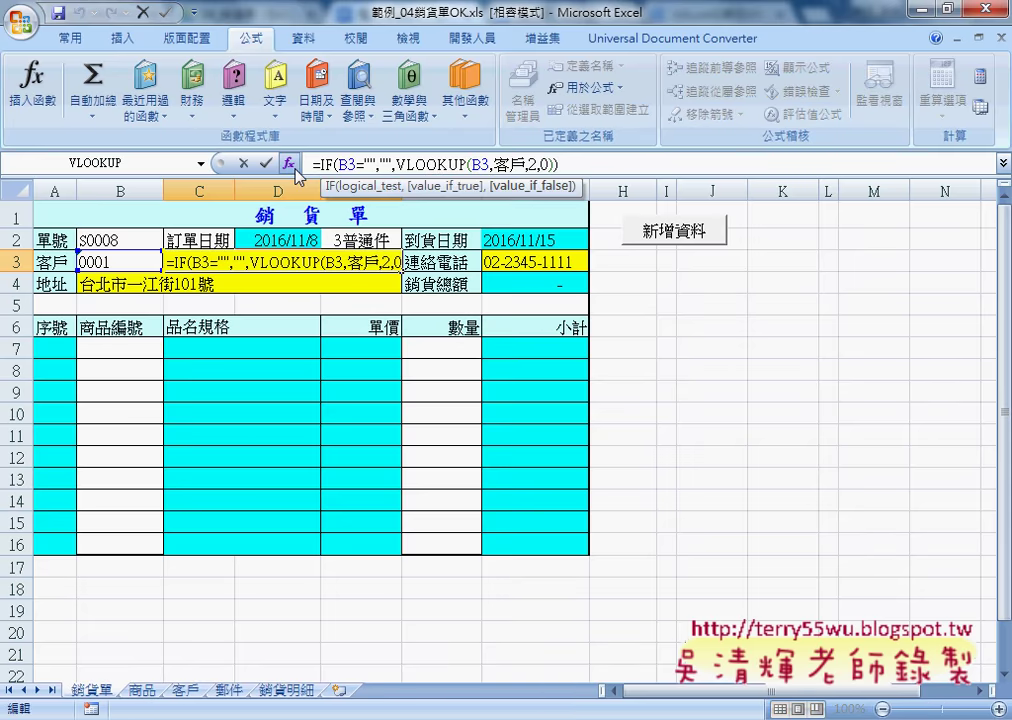
left_click(289, 163)
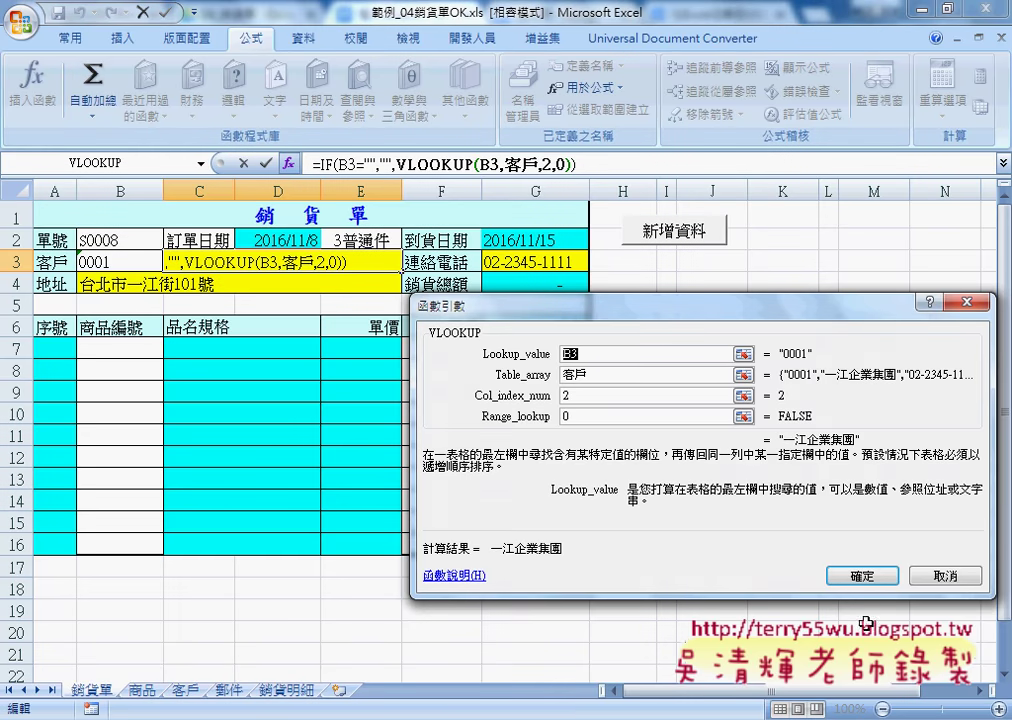
left_click(942, 577)
- View the 客戶 customer range on its sheet, then return to 銷貨單
left_click(186, 691)
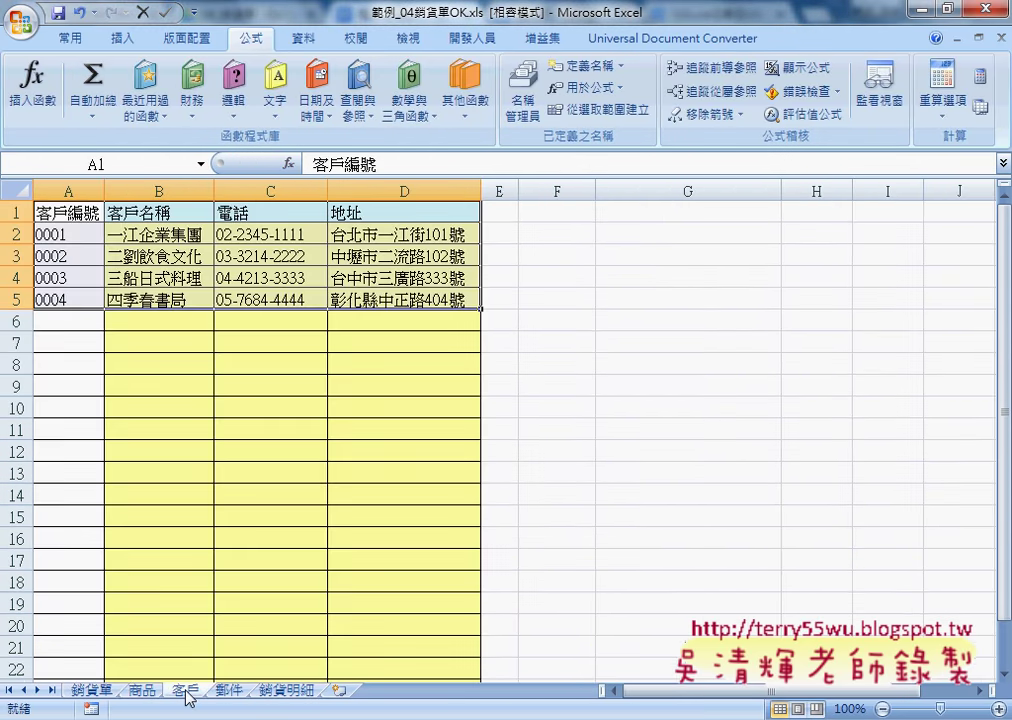
left_click_drag(58, 234, 405, 299)
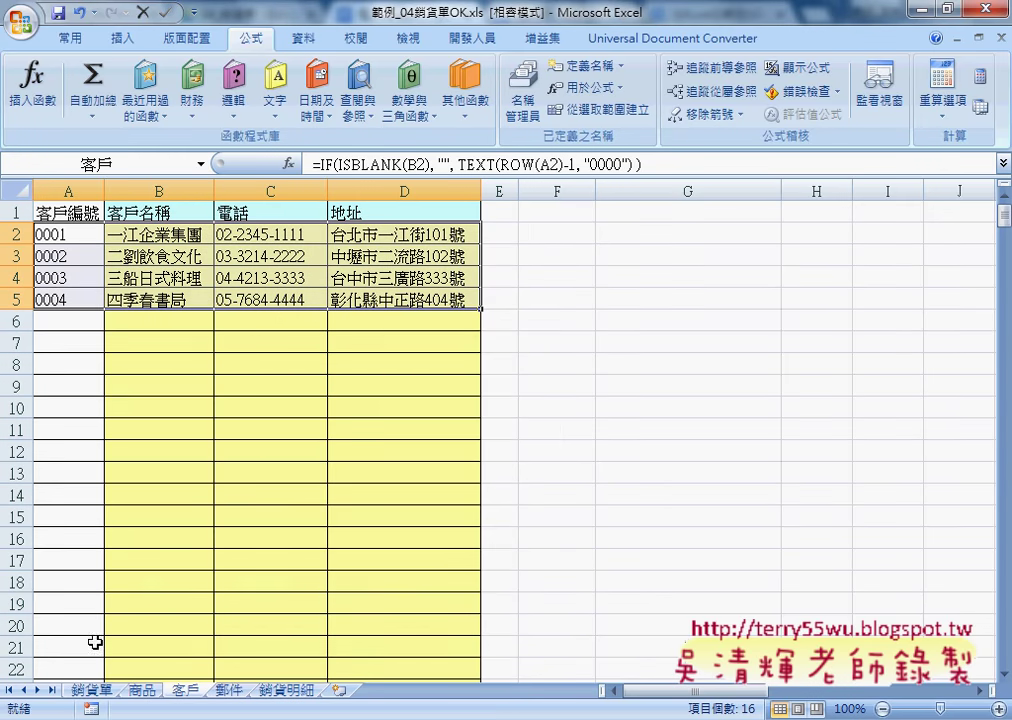
left_click(92, 690)
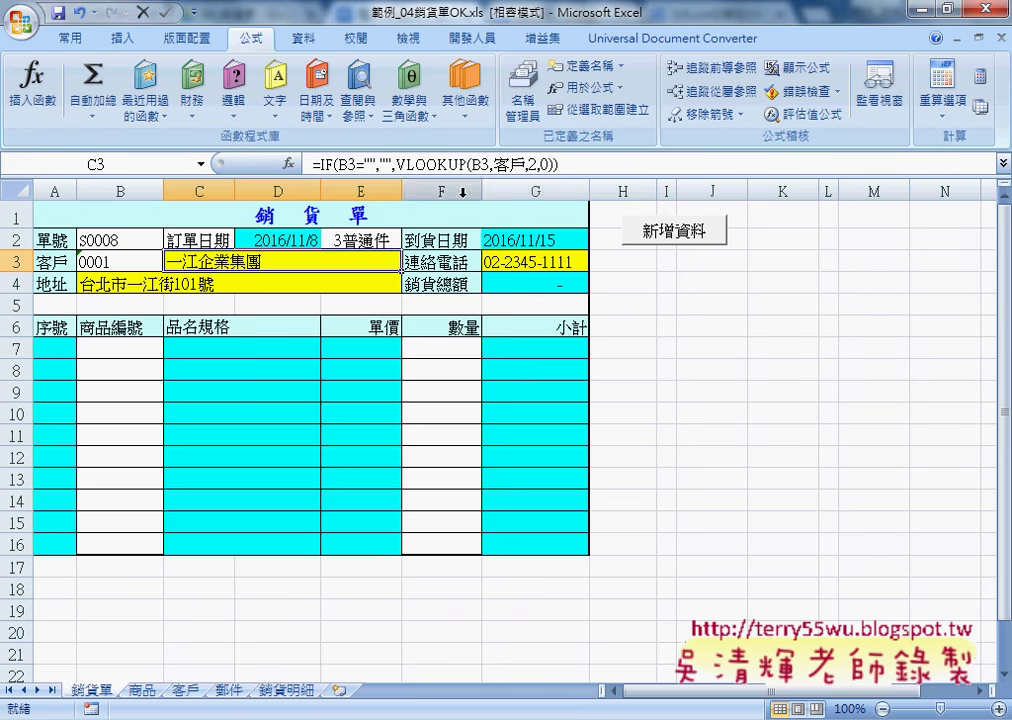
- Clear B3's customer code and finish C3's =IF(B3="","",VLOOKUP(B3,客戶,2,0)) formula
left_click(133, 262)
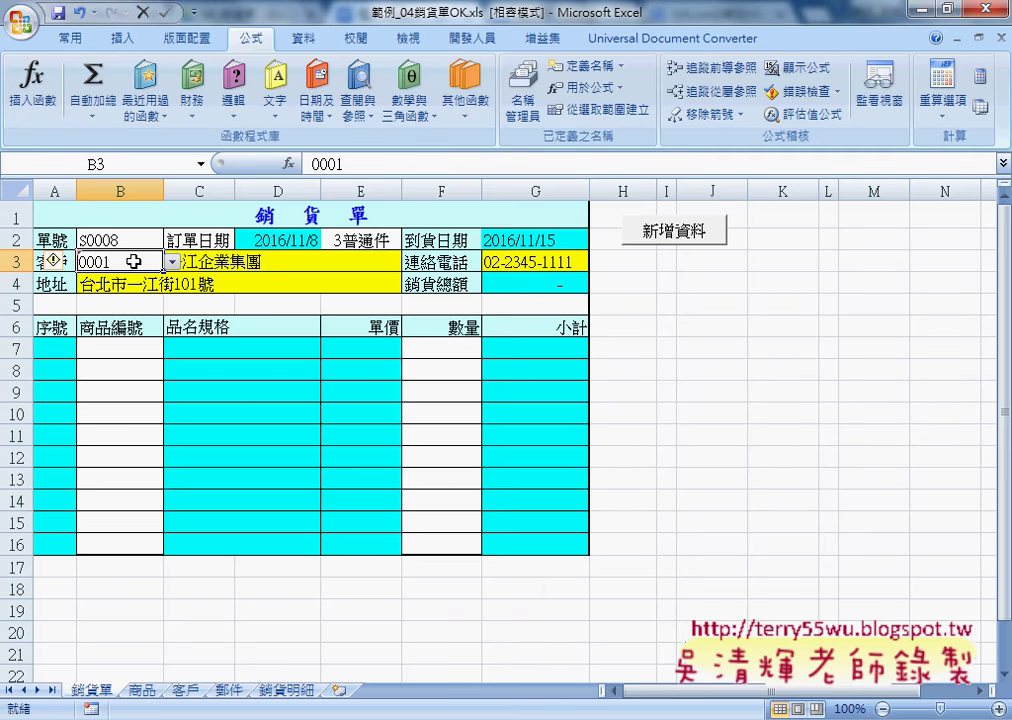
key("Delete")
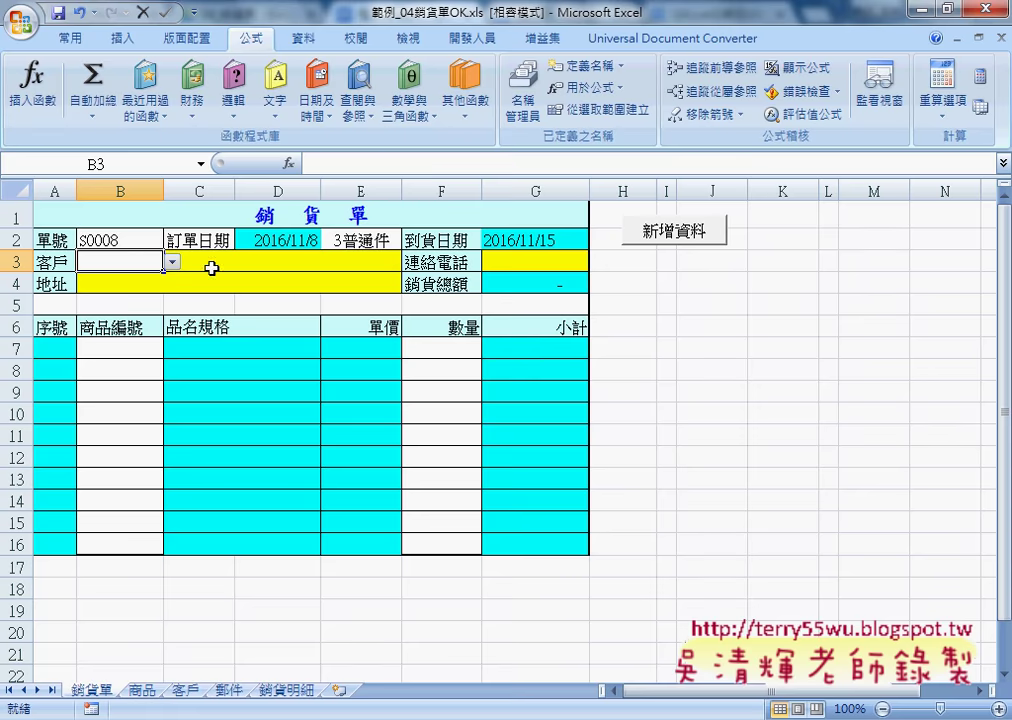
left_click(220, 260)
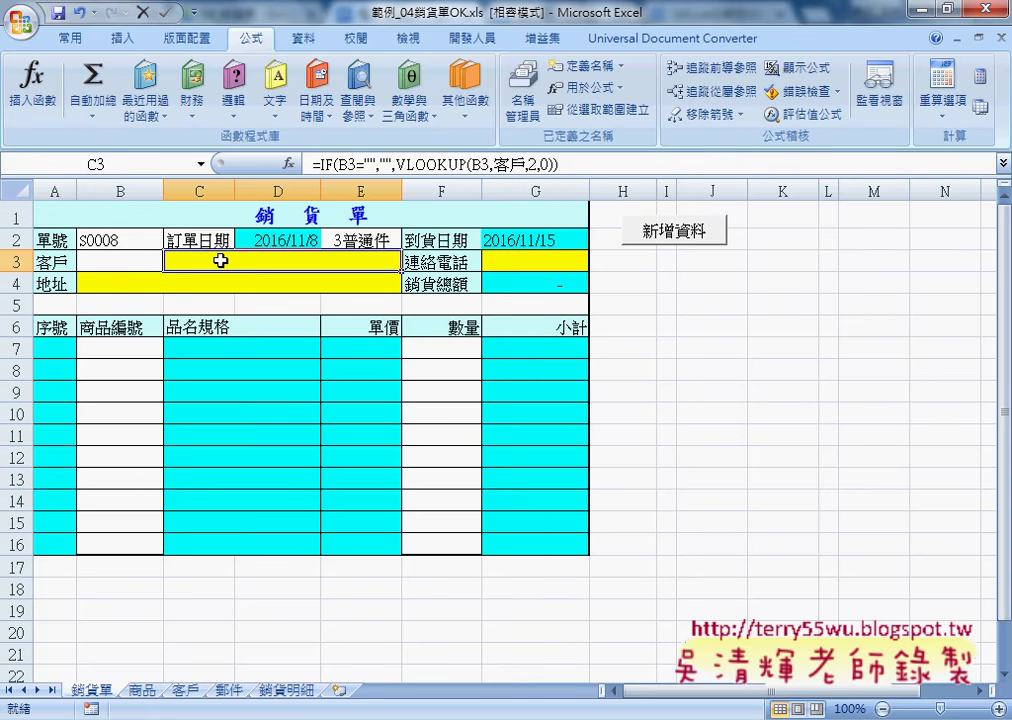
left_click(326, 163)
double_click(346, 163)
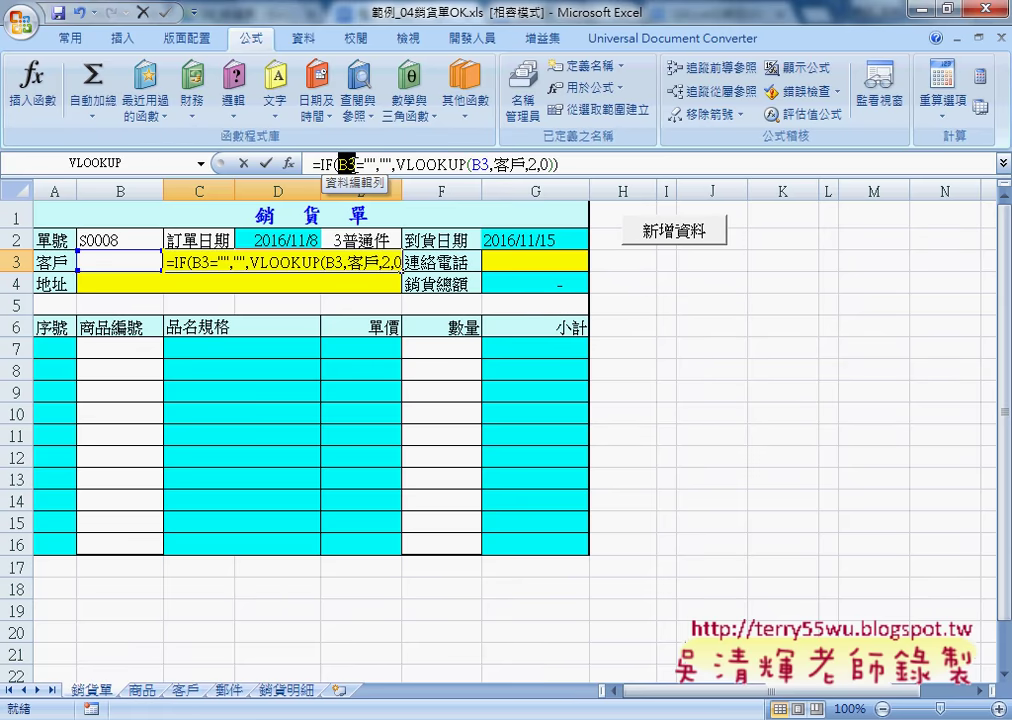
left_click_drag(368, 163, 340, 163)
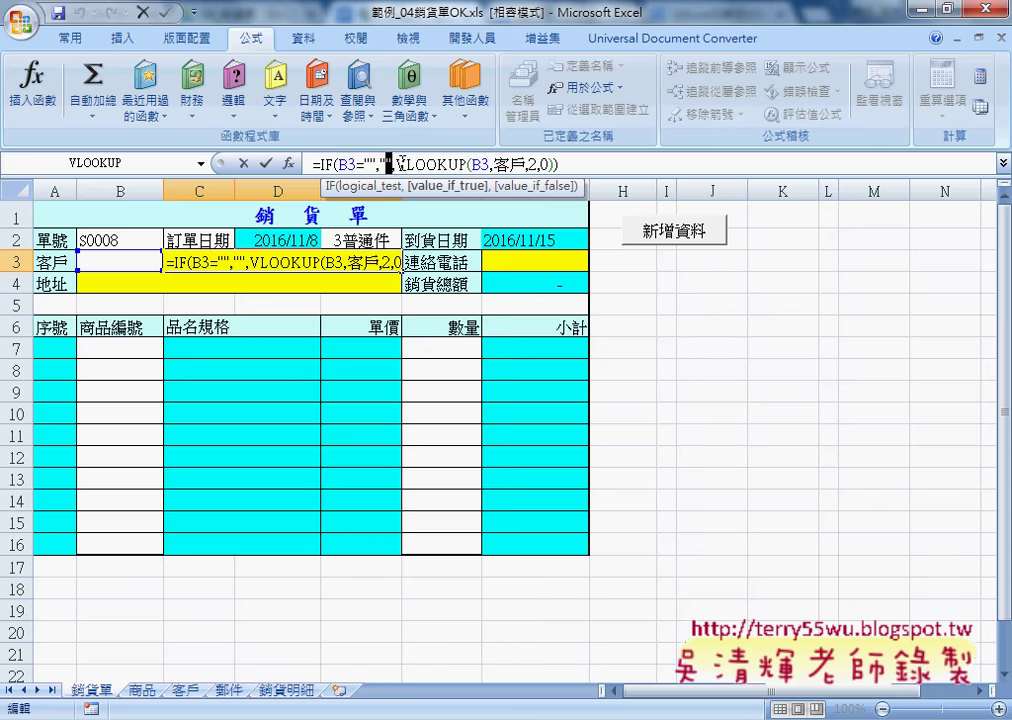
left_click_drag(396, 163, 551, 163)
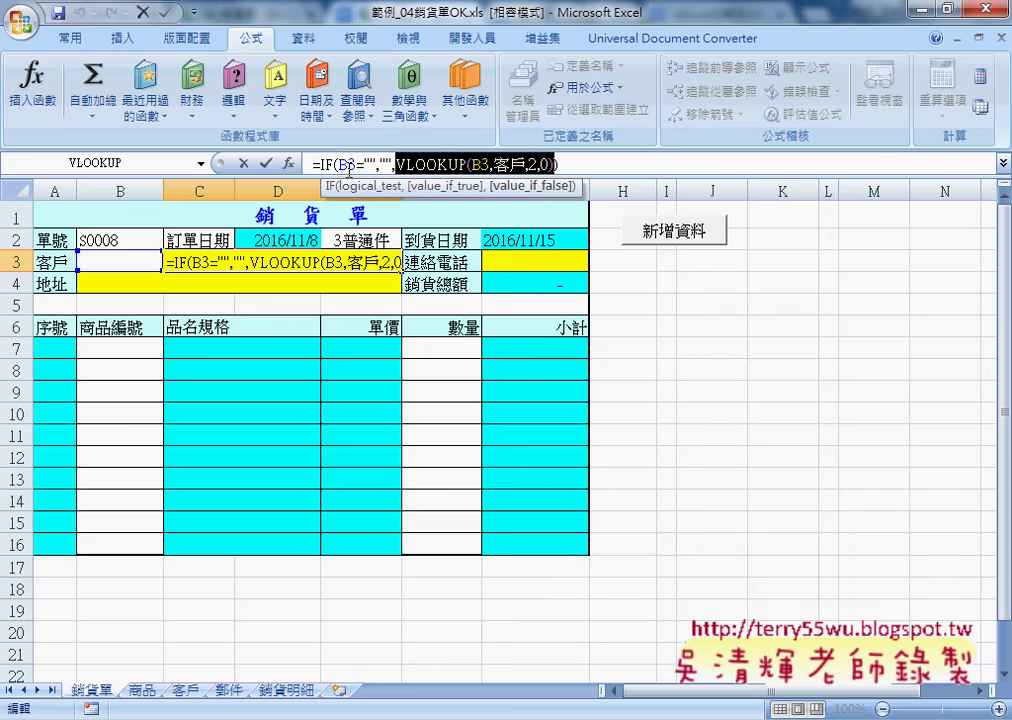
left_click(265, 163)
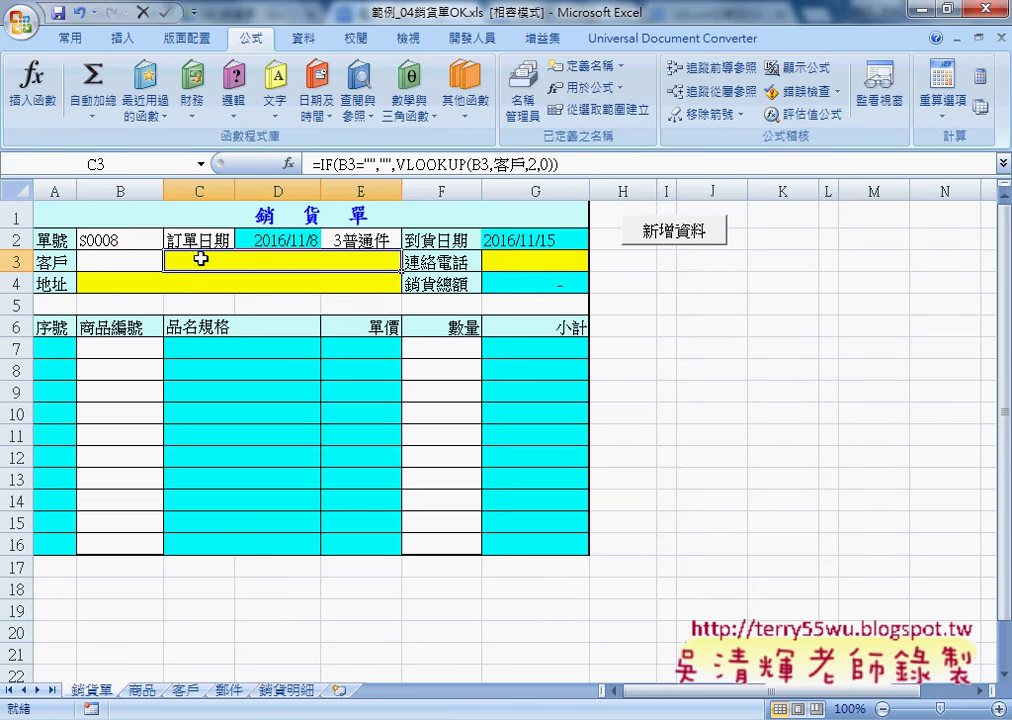
- Check the phone lookup in G3 (column 3) and the address lookup in B4
left_click(503, 260)
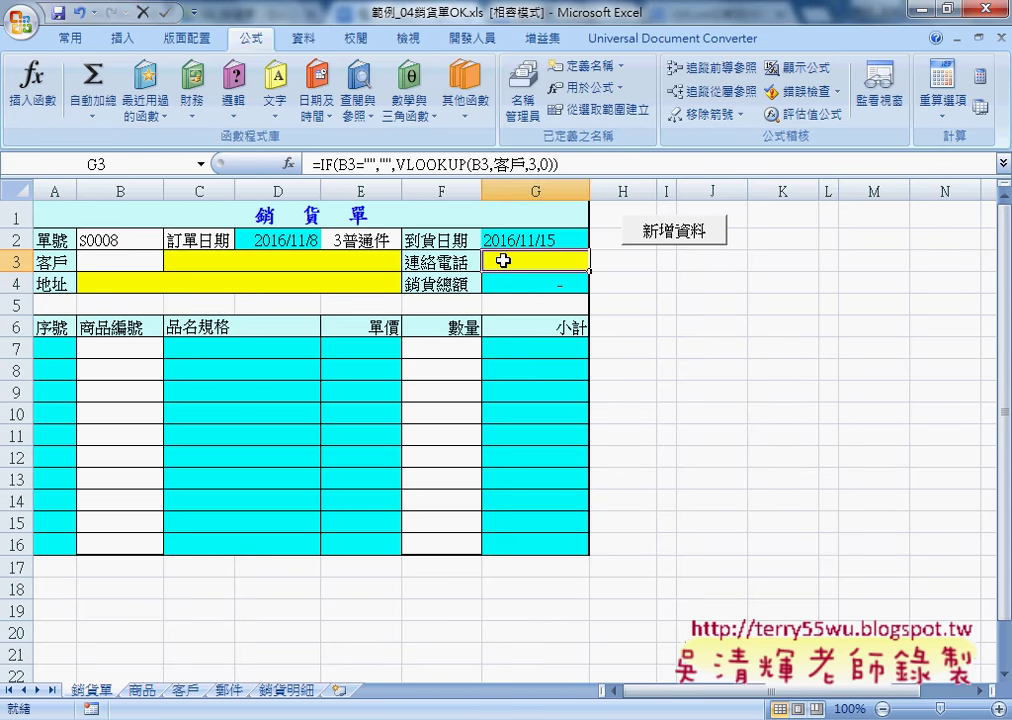
double_click(533, 165)
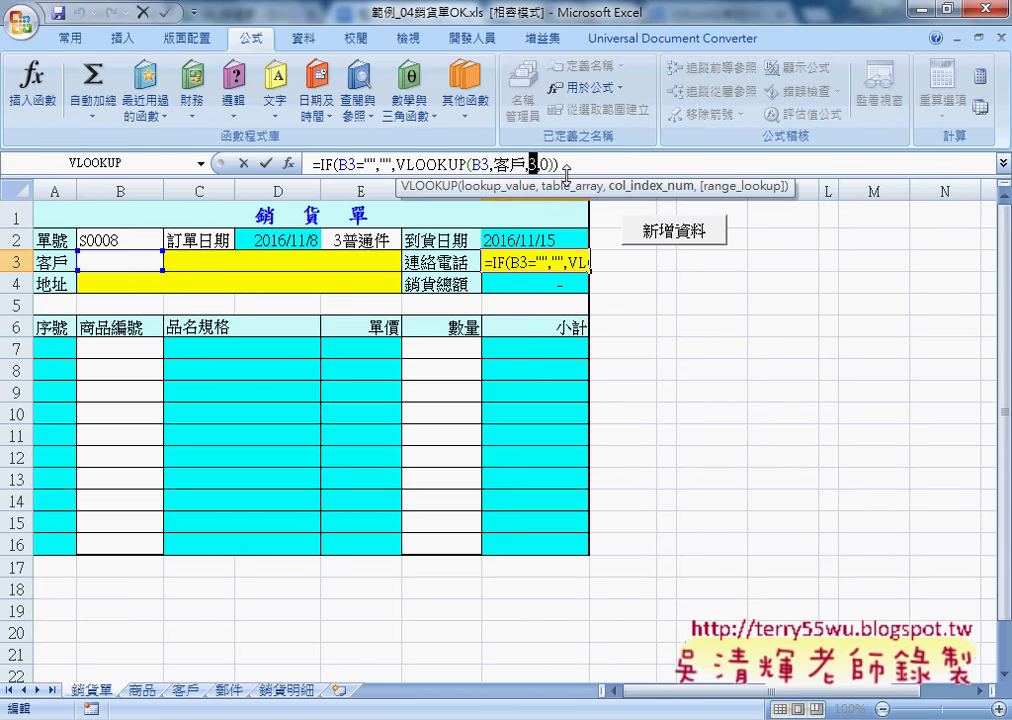
left_click(243, 163)
left_click(100, 281)
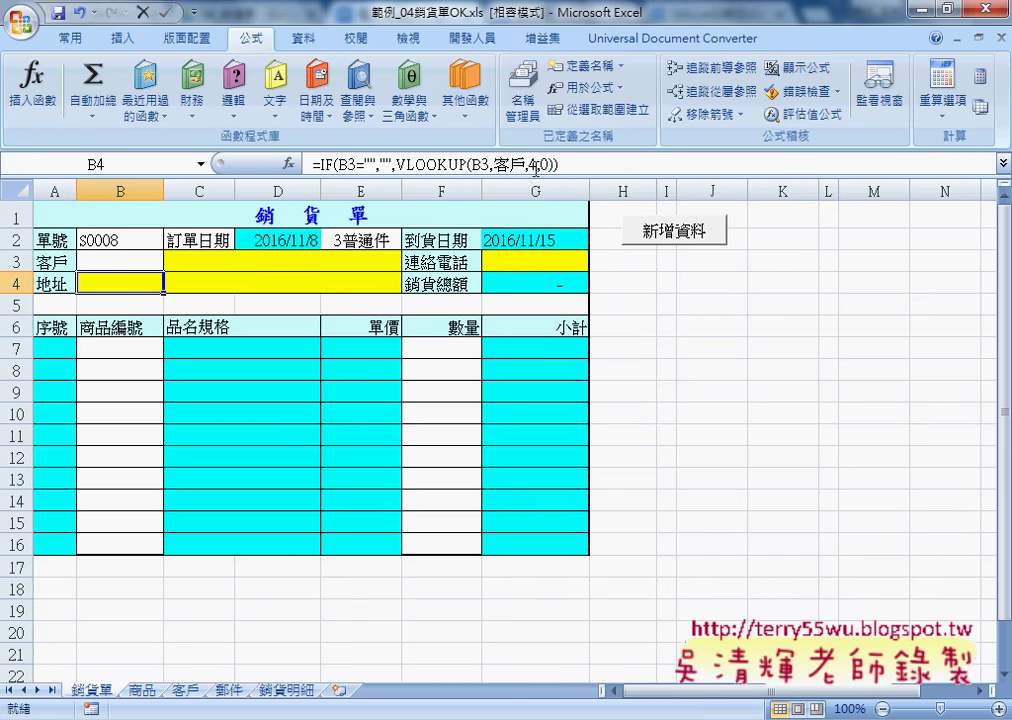
- Select customer 0002 from B3's dropdown
left_click(145, 261)
left_click(170, 261)
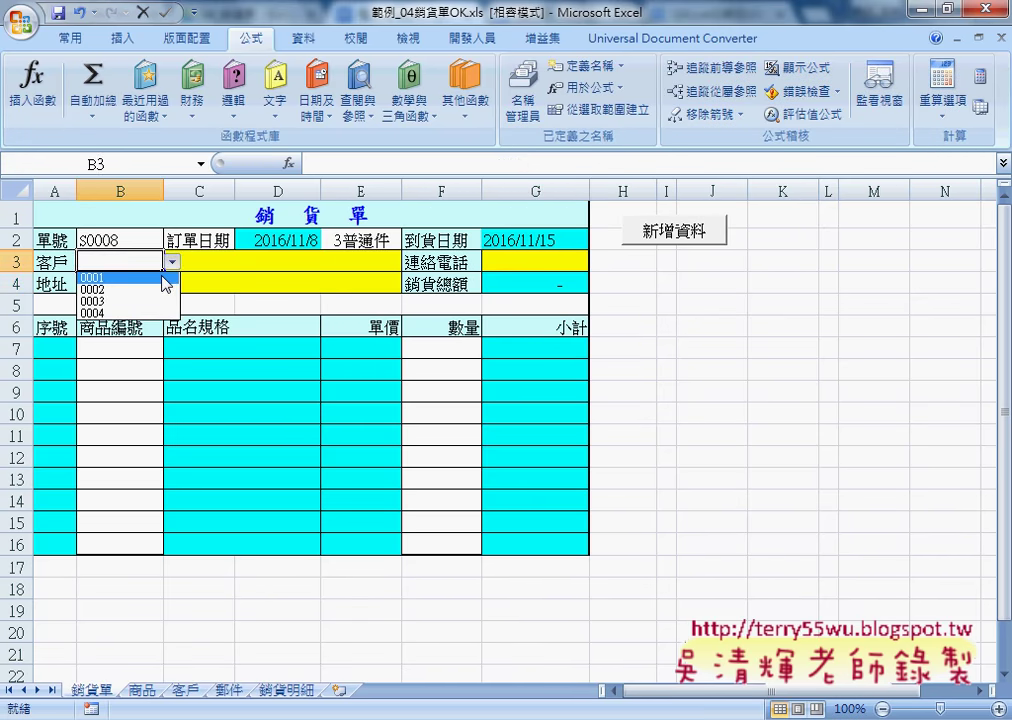
left_click(155, 288)
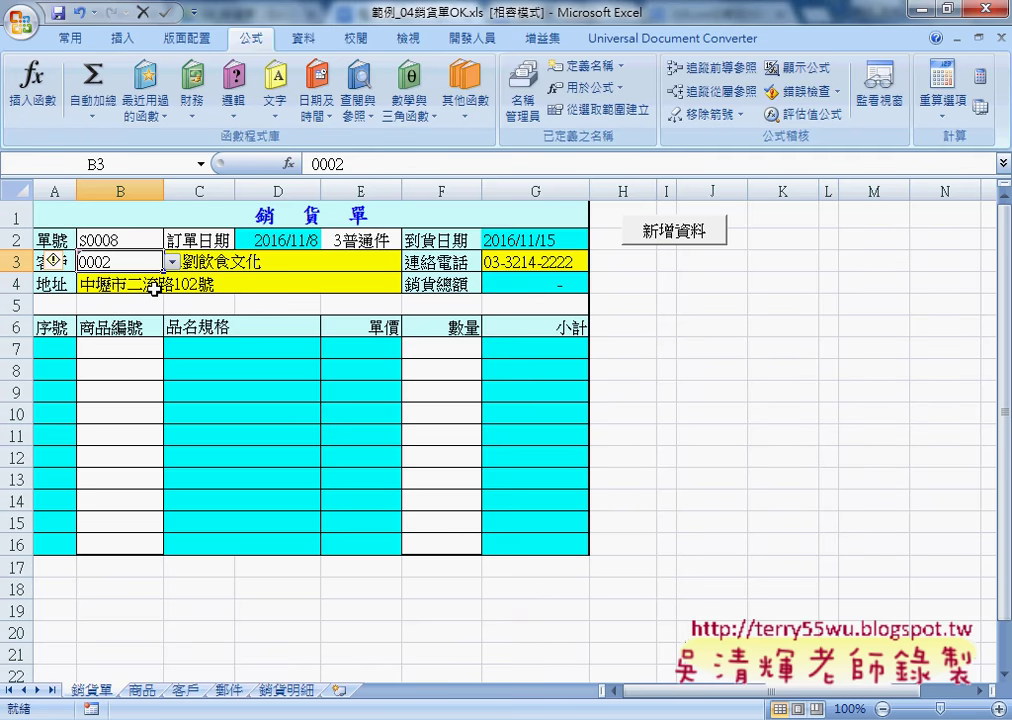
- Choose product A1103 in B7, then review the C7, E7 and A7 formulas
left_click(117, 350)
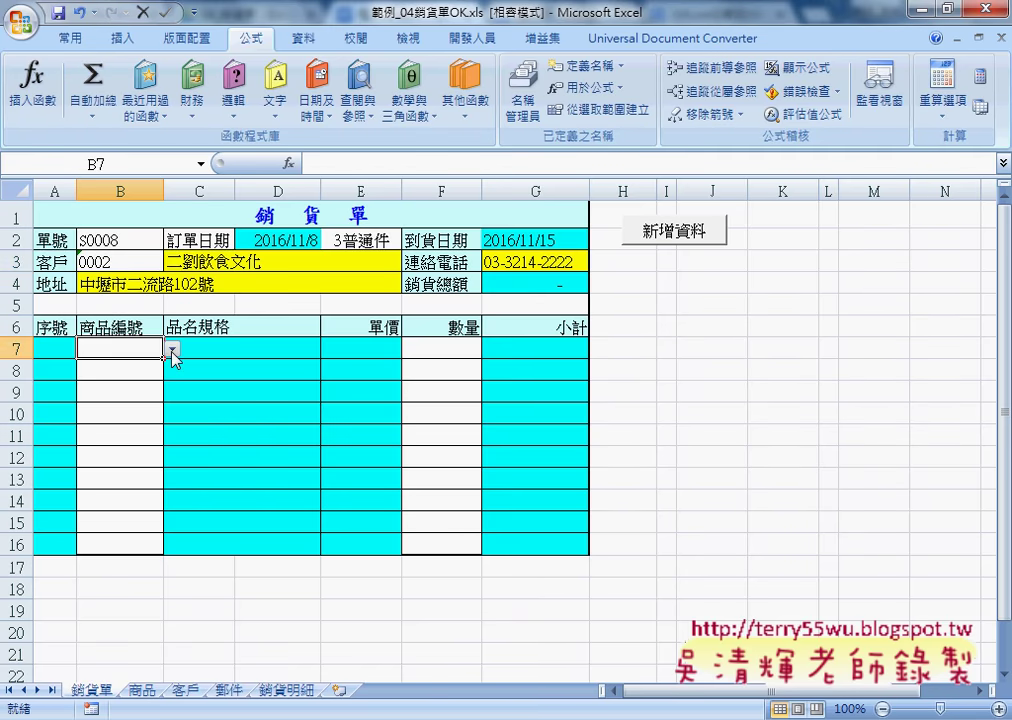
left_click(172, 348)
left_click(168, 378)
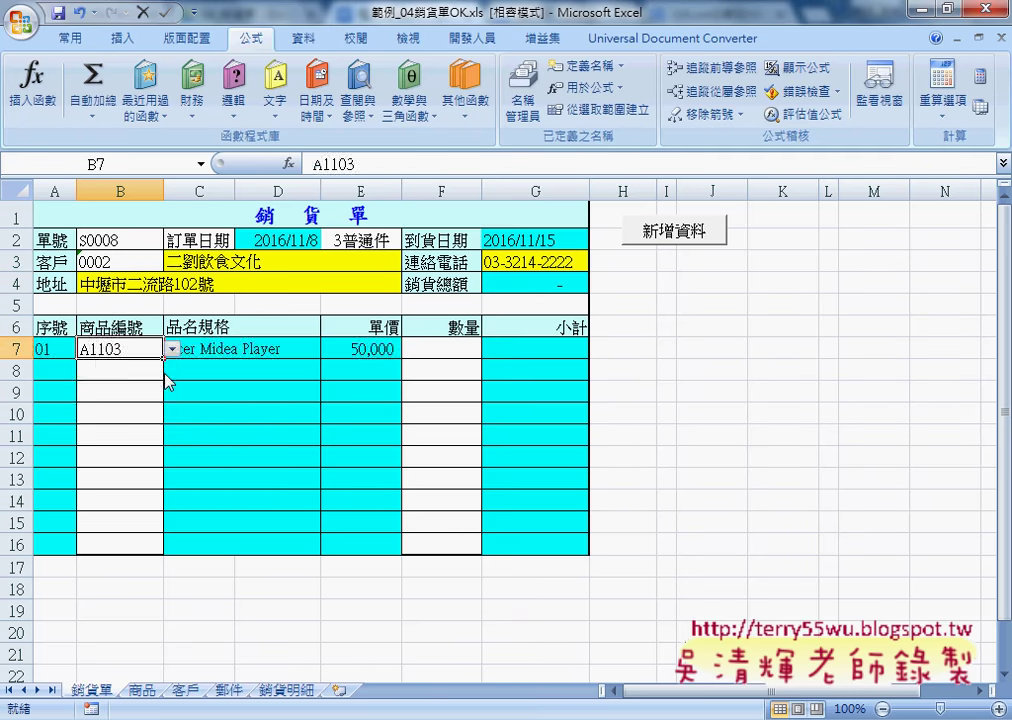
left_click(218, 350)
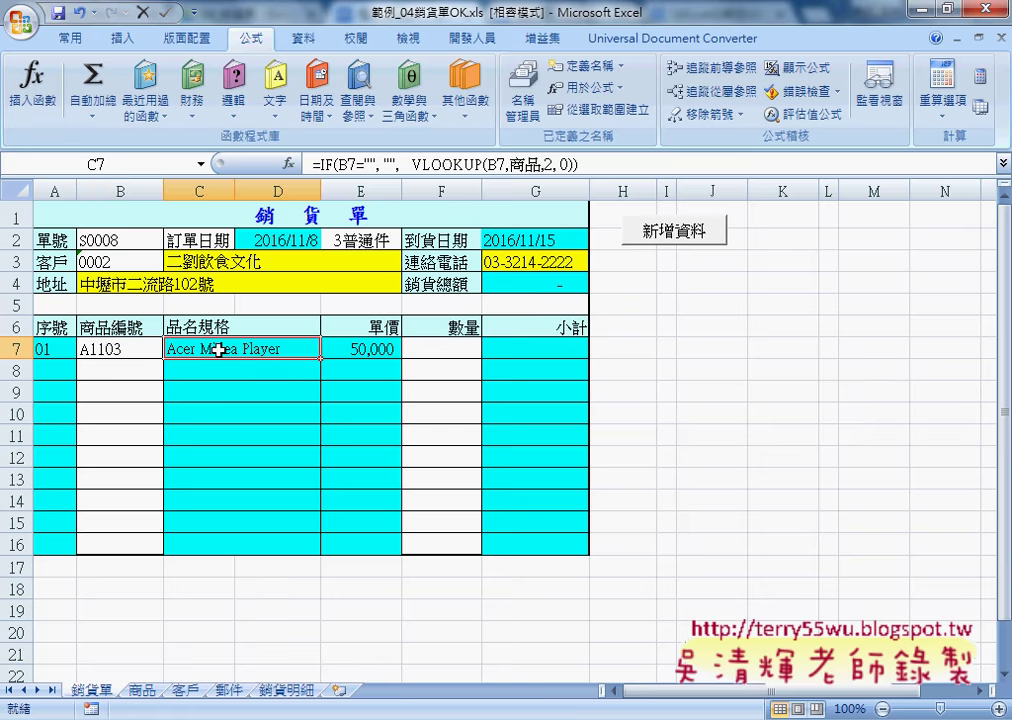
left_click(362, 350)
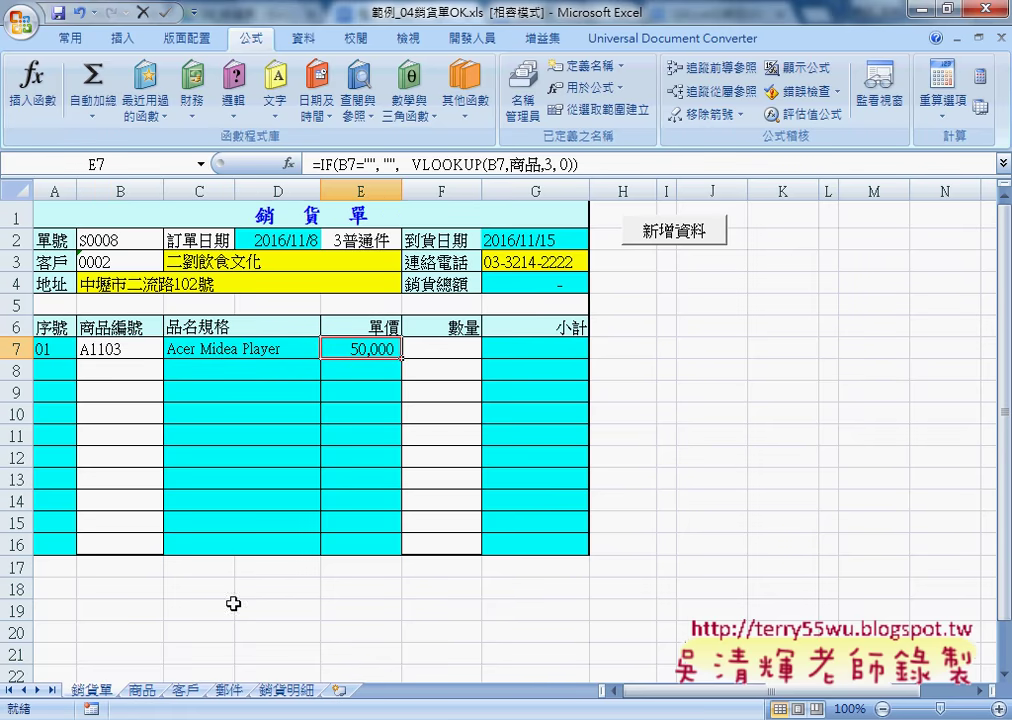
left_click(51, 347)
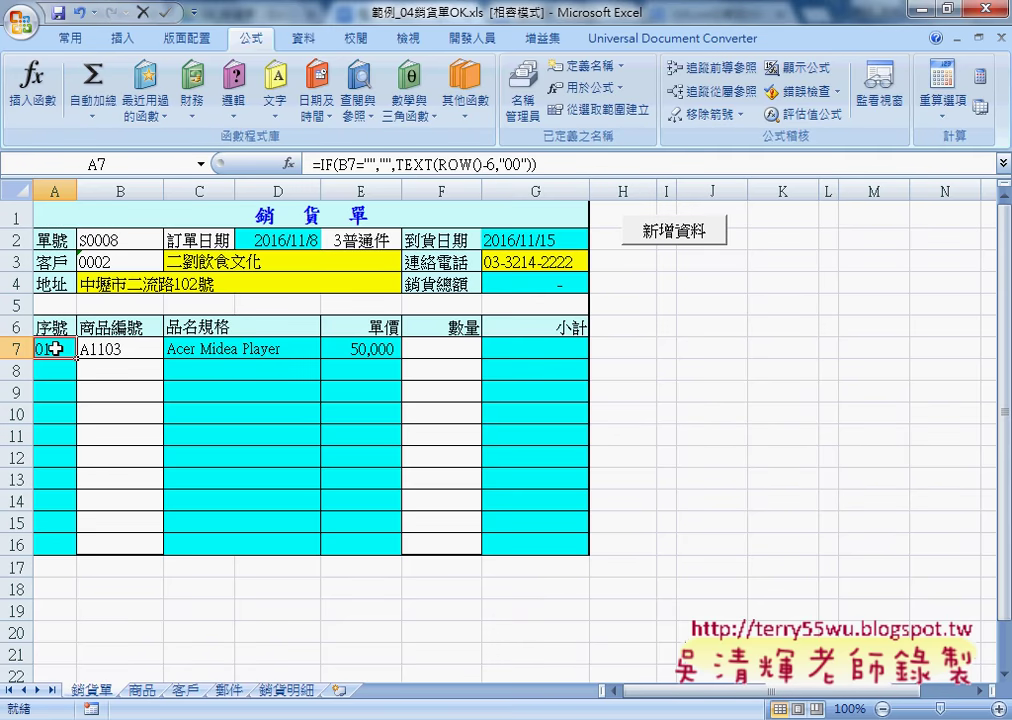
- Clear A7 and insert a ROW() function from 檢視與參照
key("Delete")
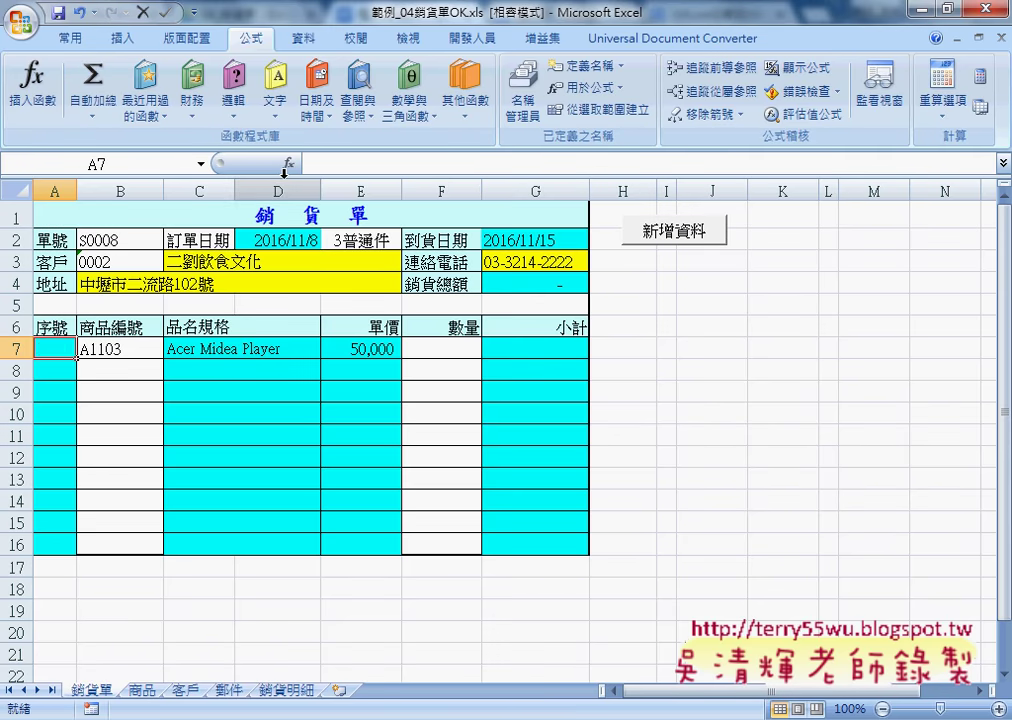
left_click(289, 165)
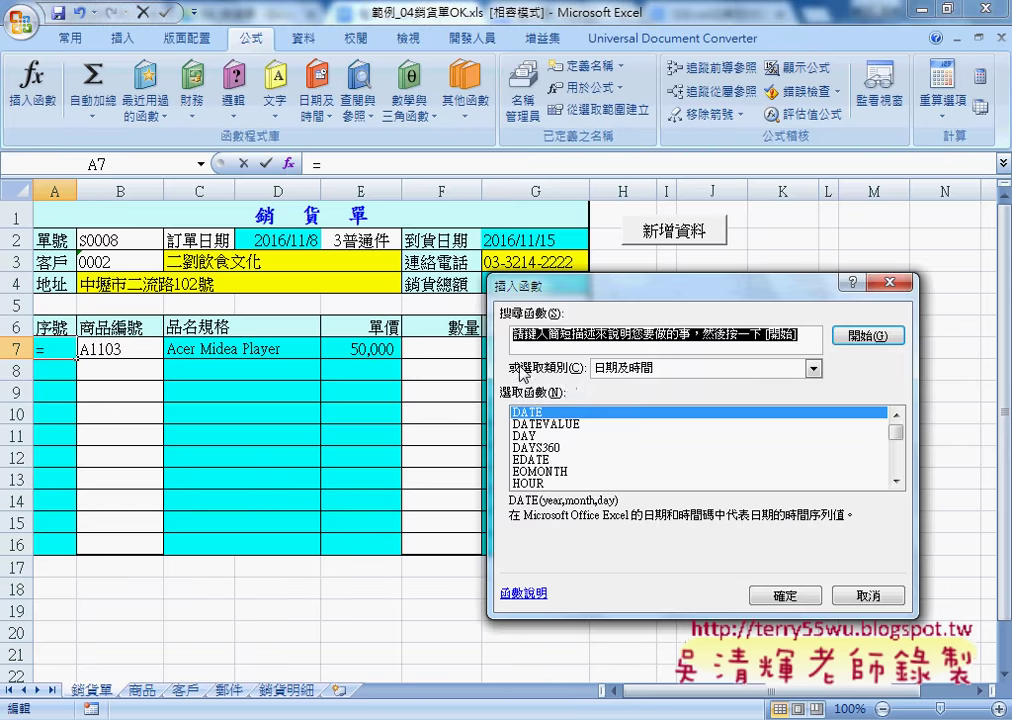
left_click(650, 370)
left_click(657, 477)
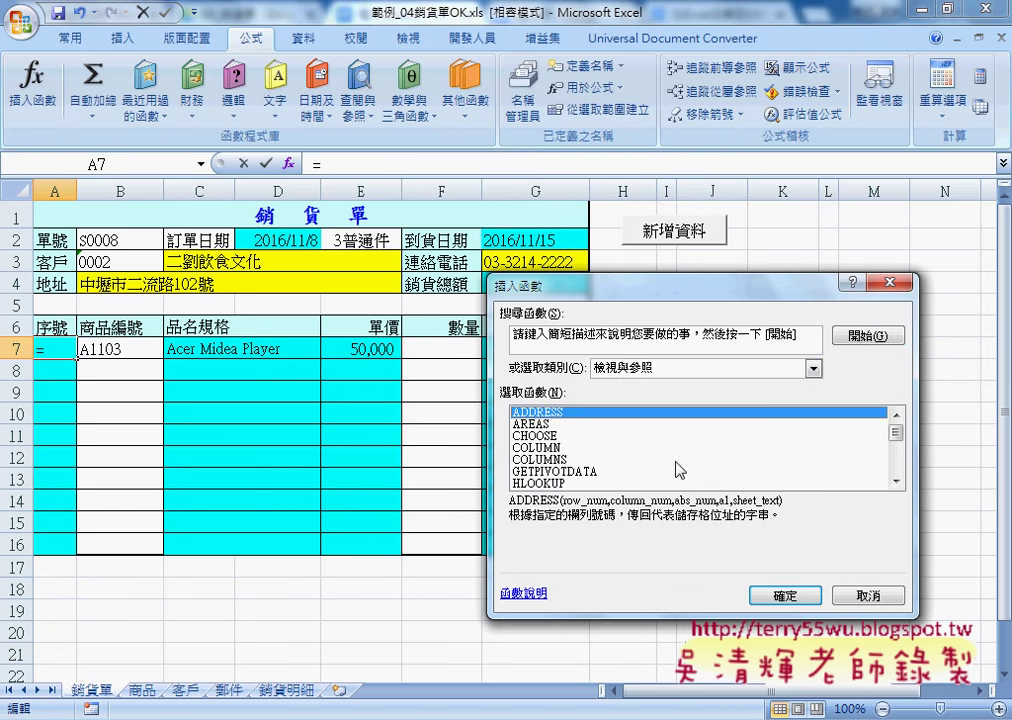
scroll(884, 452, "down", 3)
scroll(895, 460, "down", 1)
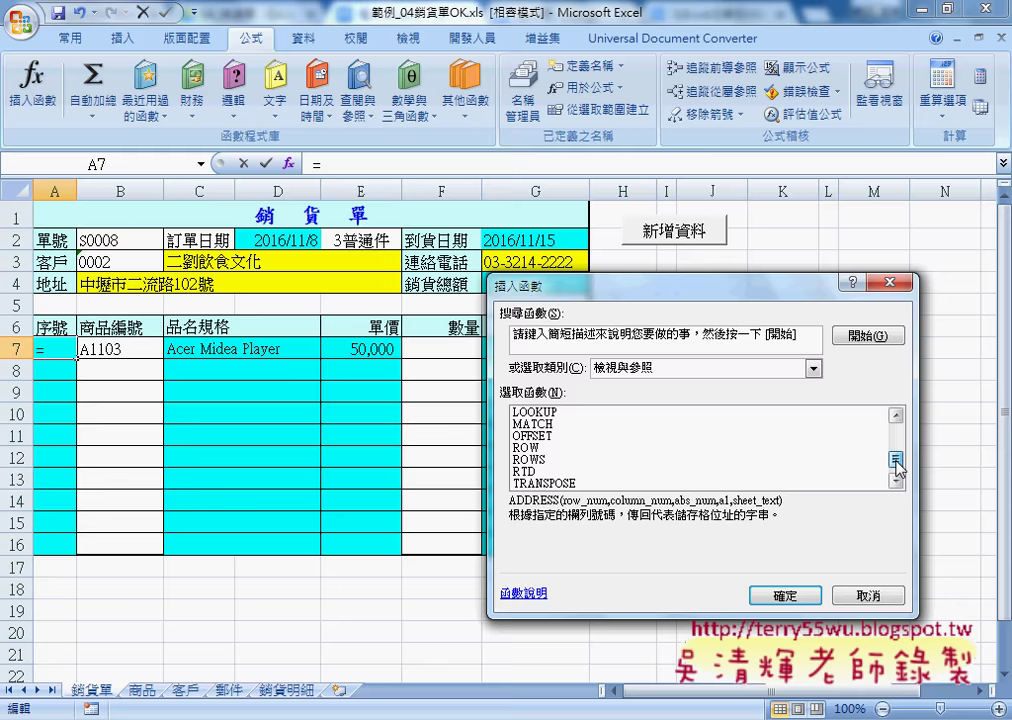
left_click(527, 447)
left_click(780, 595)
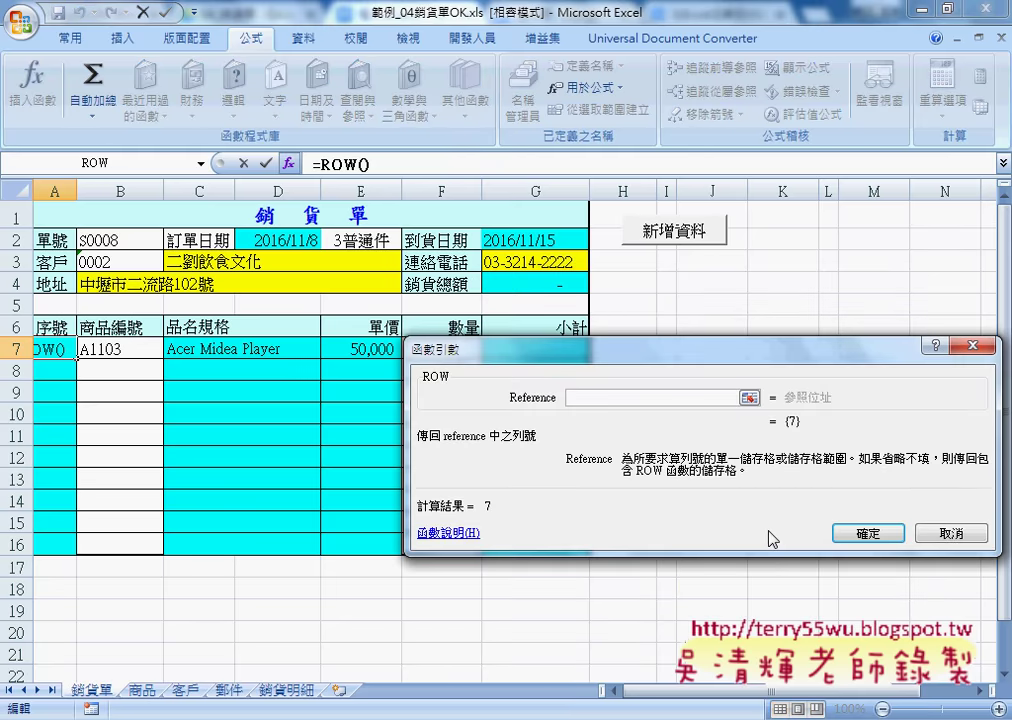
left_click(868, 534)
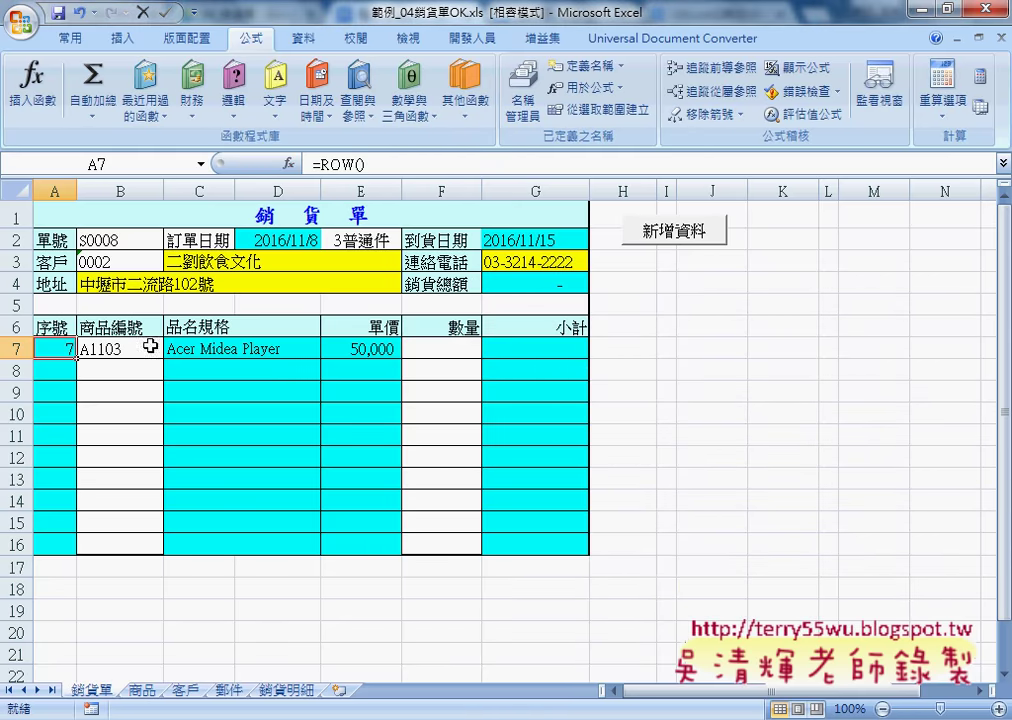
- Append -6 to make A7 =ROW()-6, then select the formula text
left_click(377, 168)
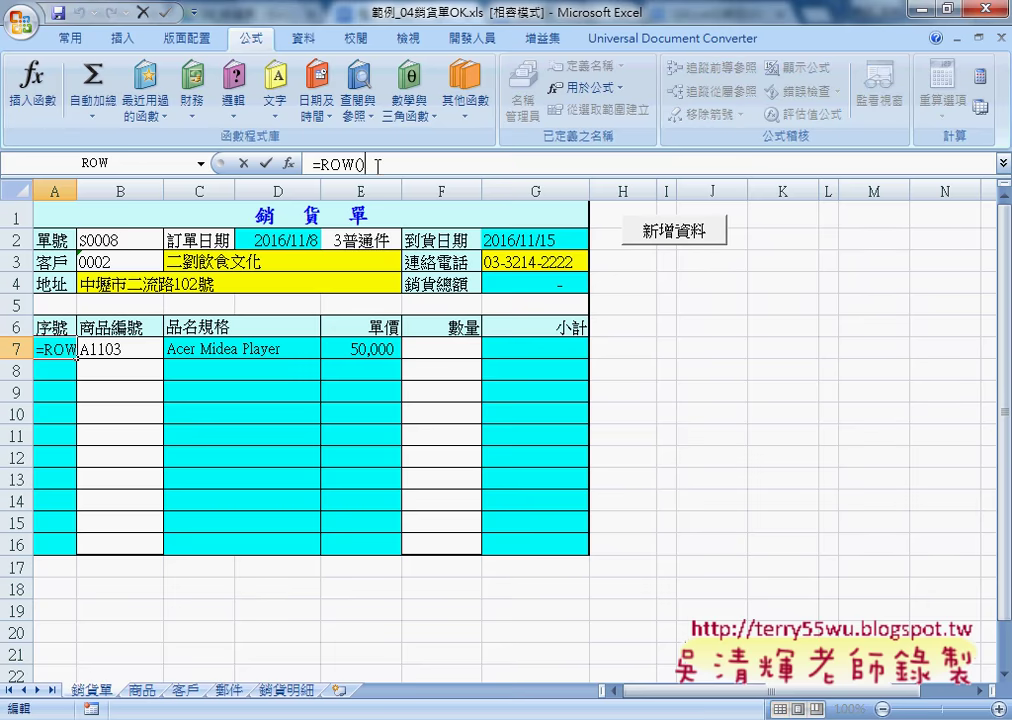
type("-6")
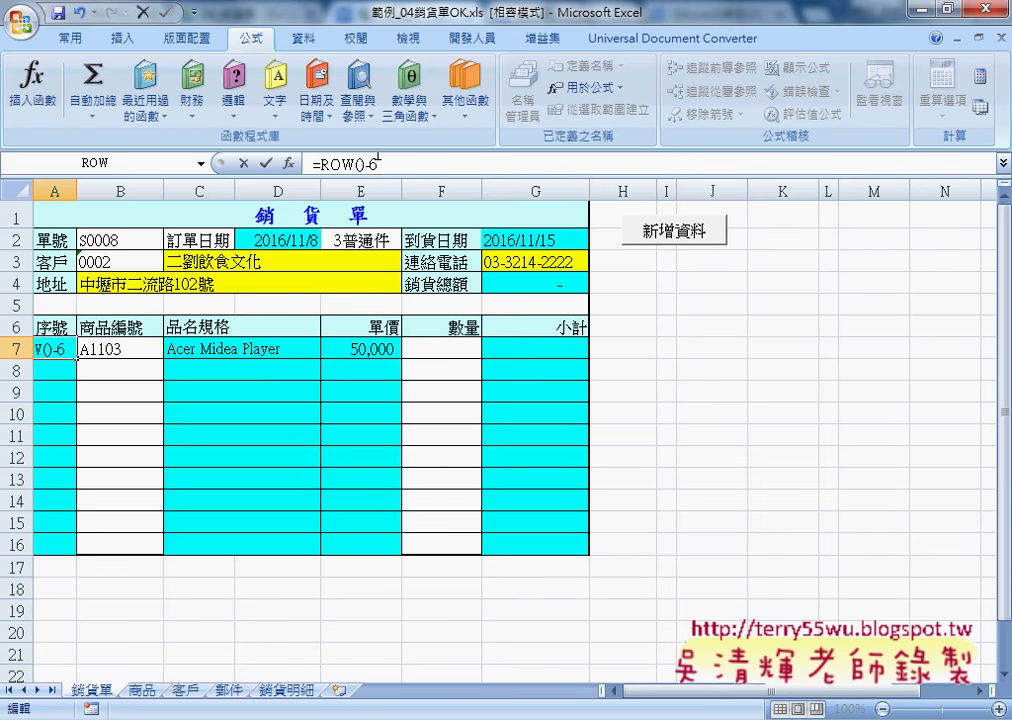
key("Return")
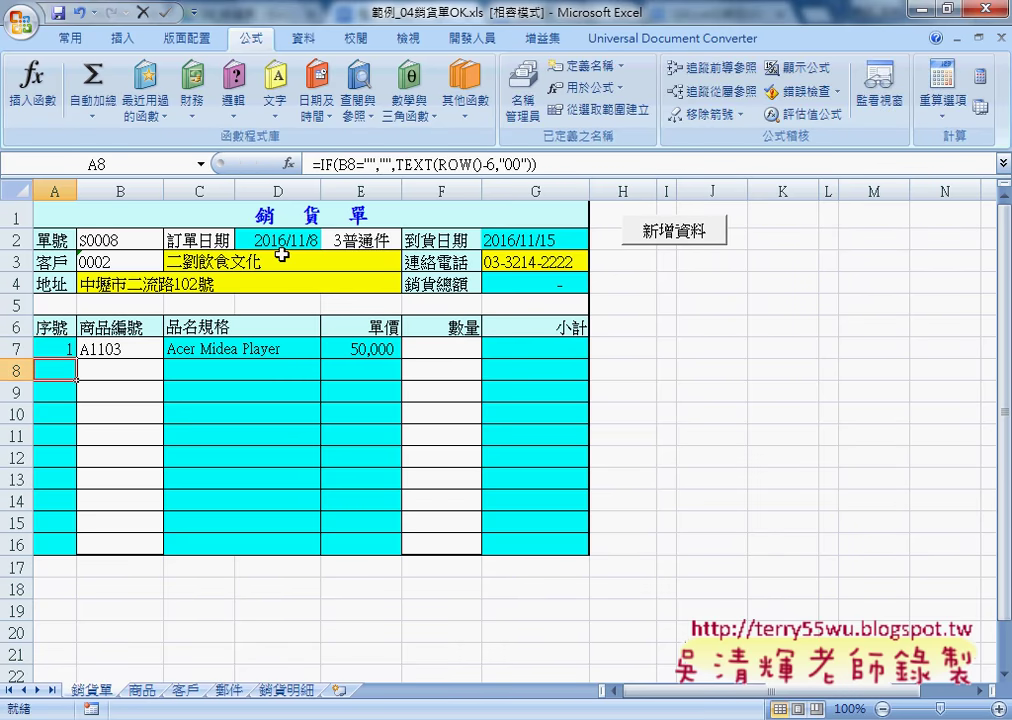
left_click(70, 346)
left_click_drag(312, 163, 388, 163)
- Cut ROW()-6 from the formula bar and insert the TEXT function from 文字
right_click(388, 166)
left_click(420, 178)
left_click(289, 163)
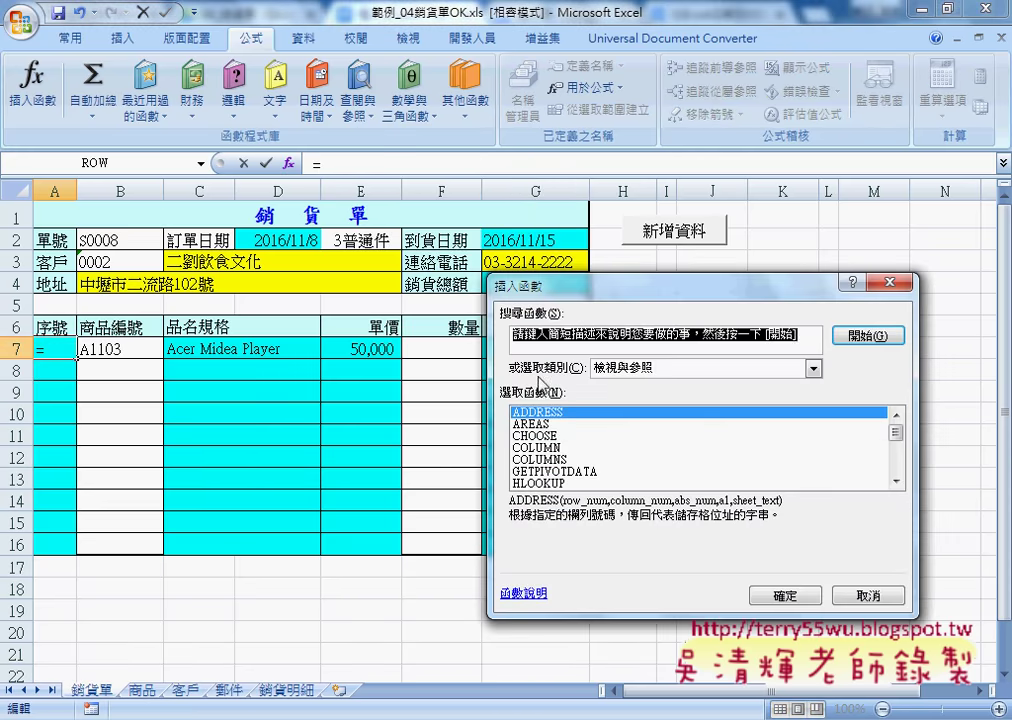
left_click(630, 368)
left_click(636, 479)
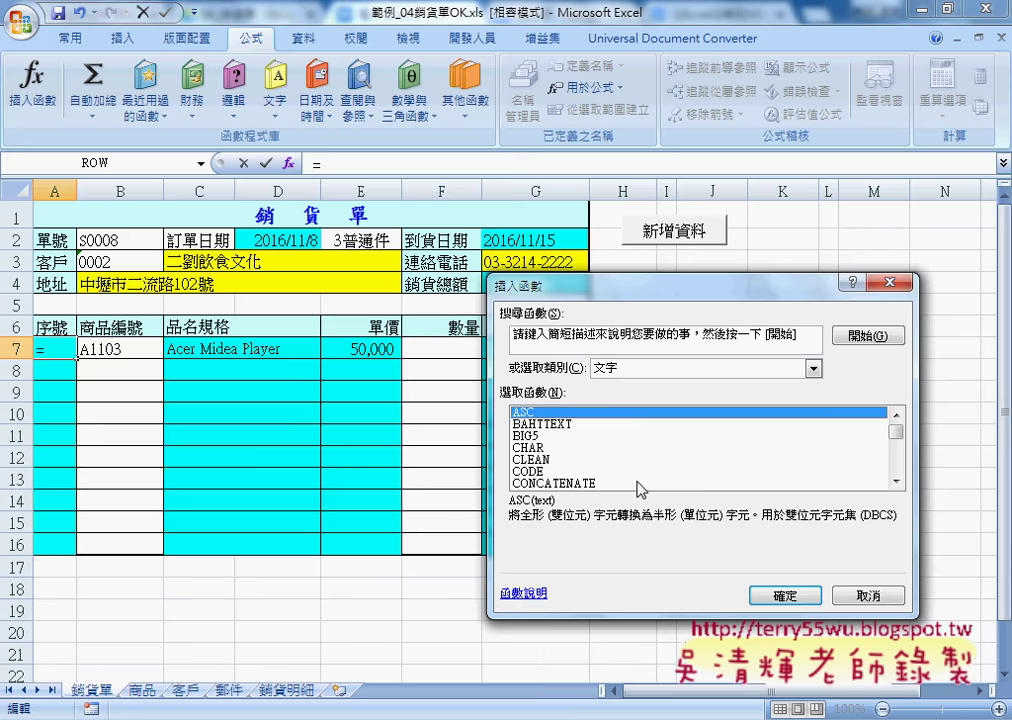
left_click_drag(900, 437, 897, 460)
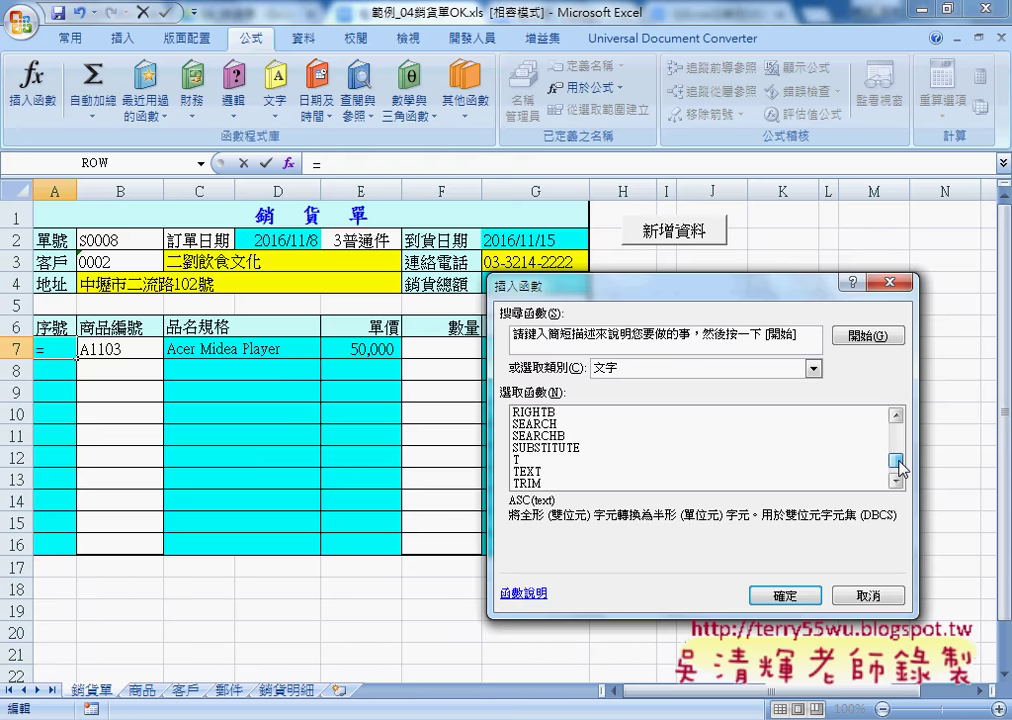
left_click(522, 472)
double_click(522, 472)
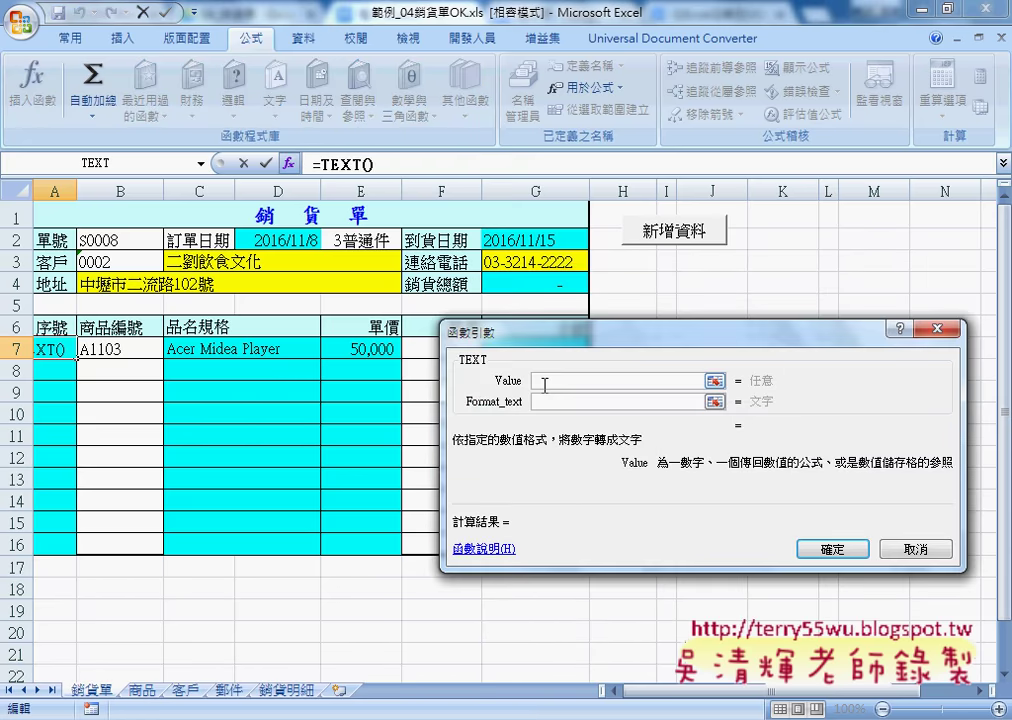
- Paste ROW()-6 as TEXT's value, set format "00", and confirm
right_click(578, 387)
left_click(600, 437)
left_click(566, 401)
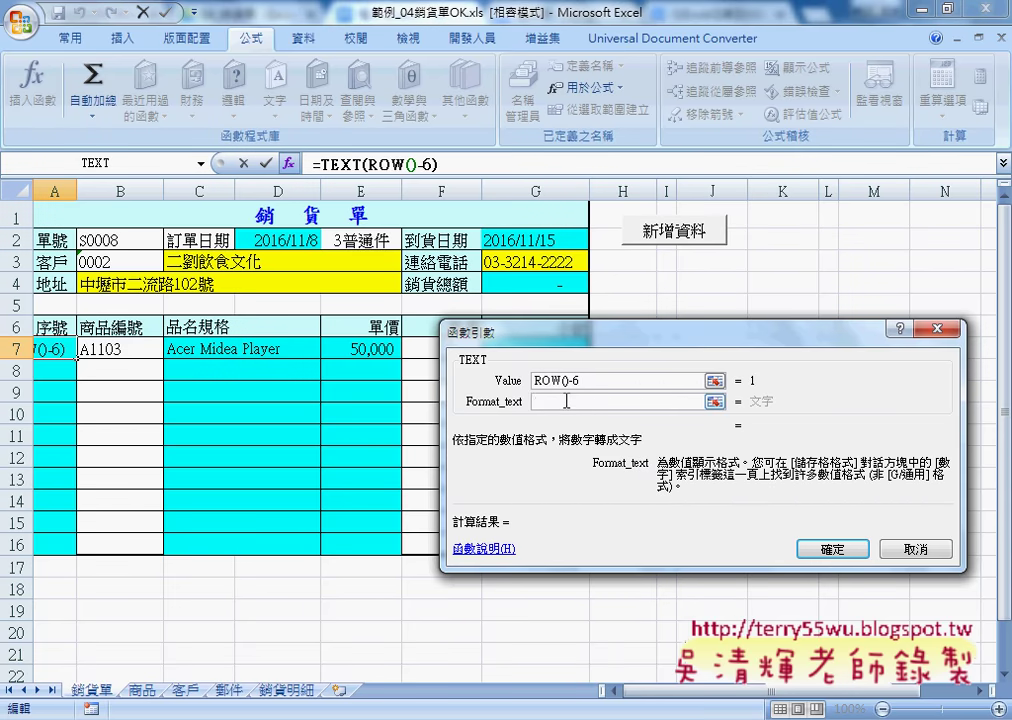
type("\"00")
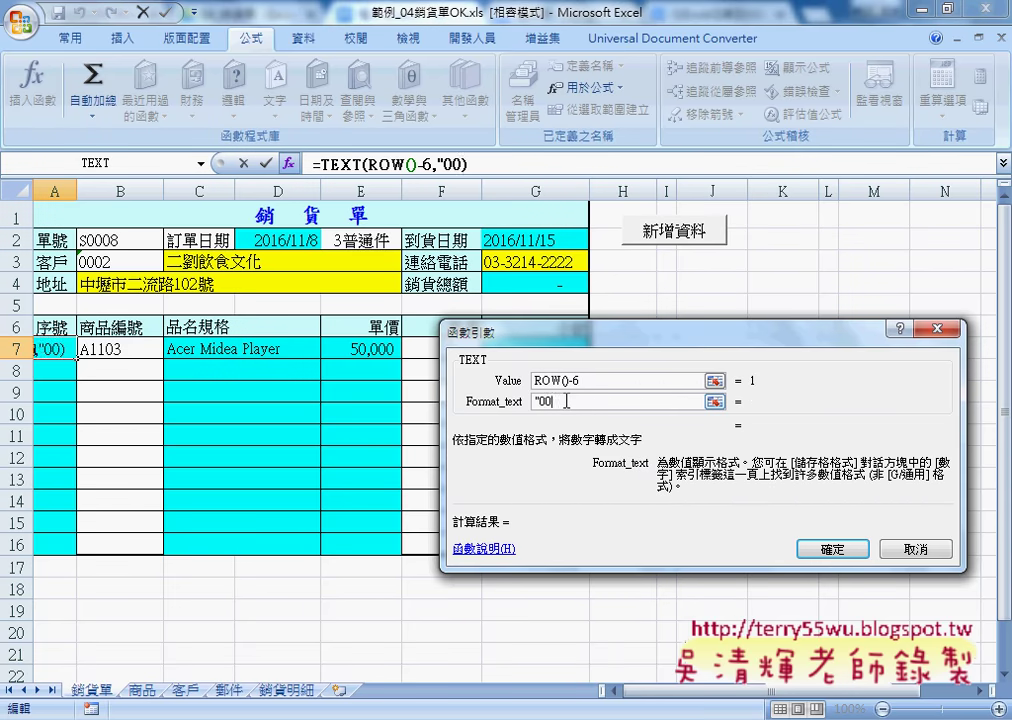
type("\"")
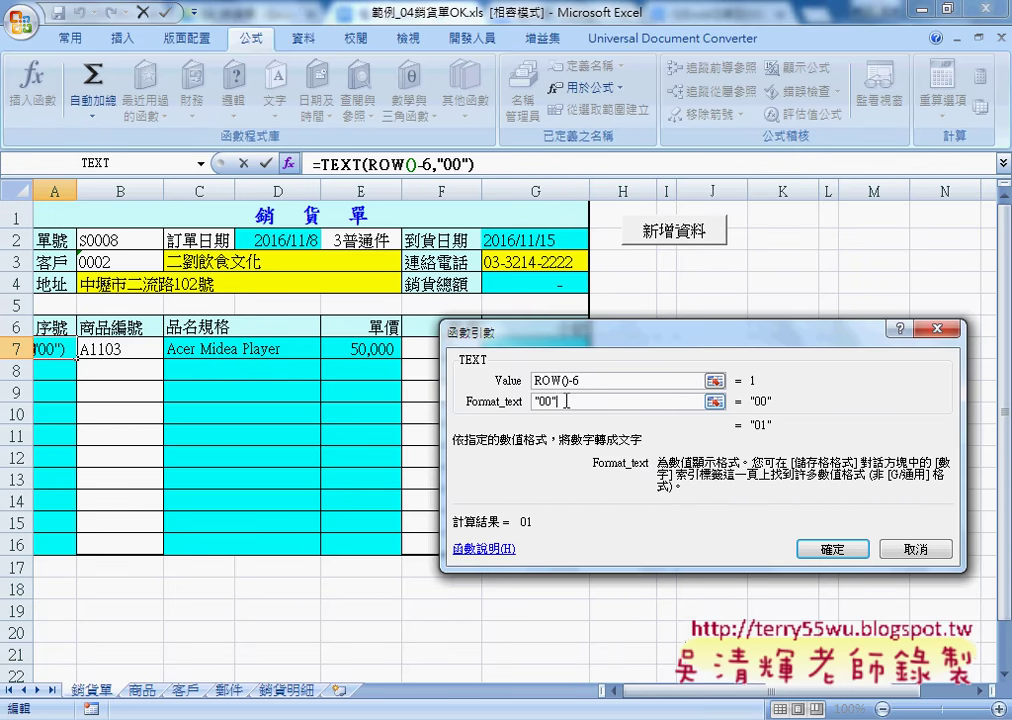
left_click(832, 549)
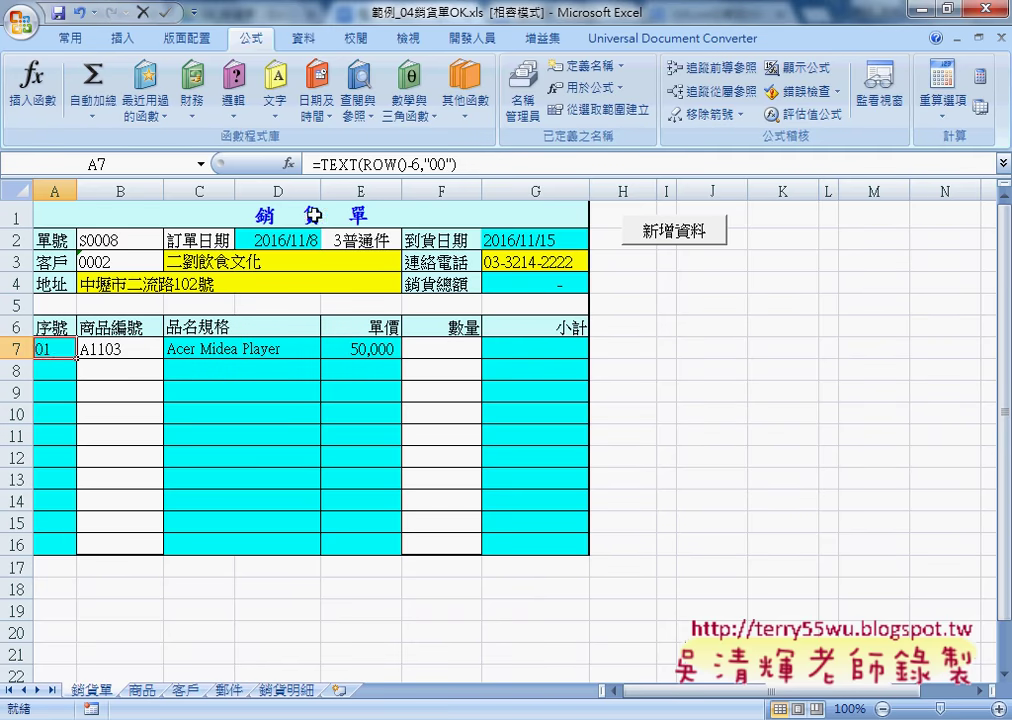
- Cut A7's TEXT formula and start an IF function from the Logical category
left_click_drag(320, 164, 471, 165)
right_click(450, 164)
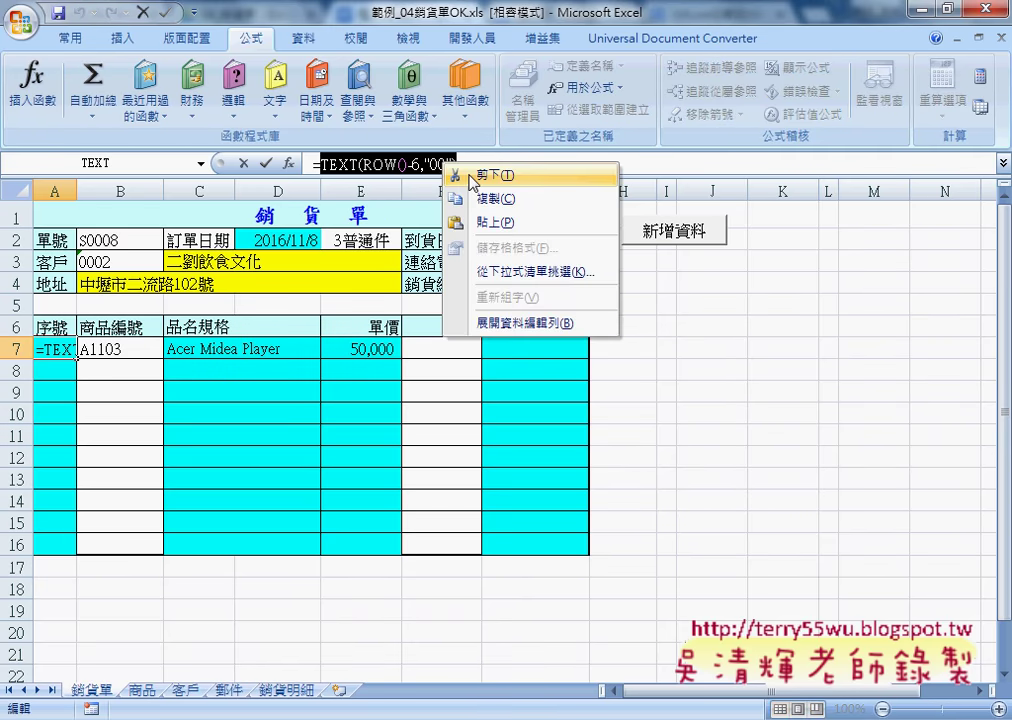
left_click(470, 181)
left_click(288, 163)
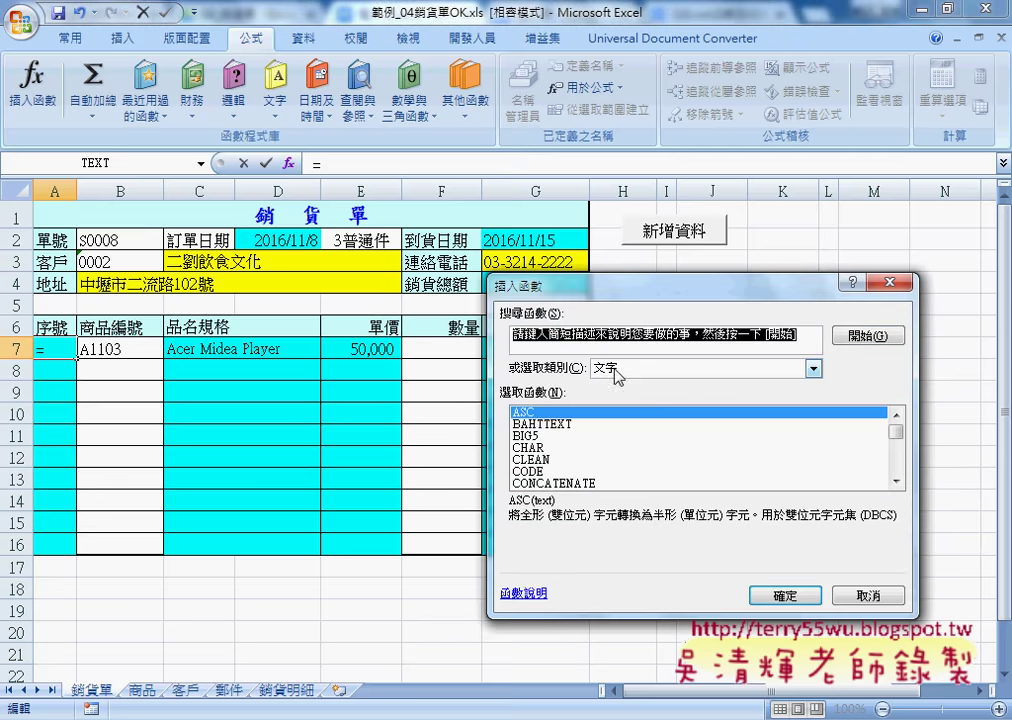
left_click(640, 368)
left_click(634, 493)
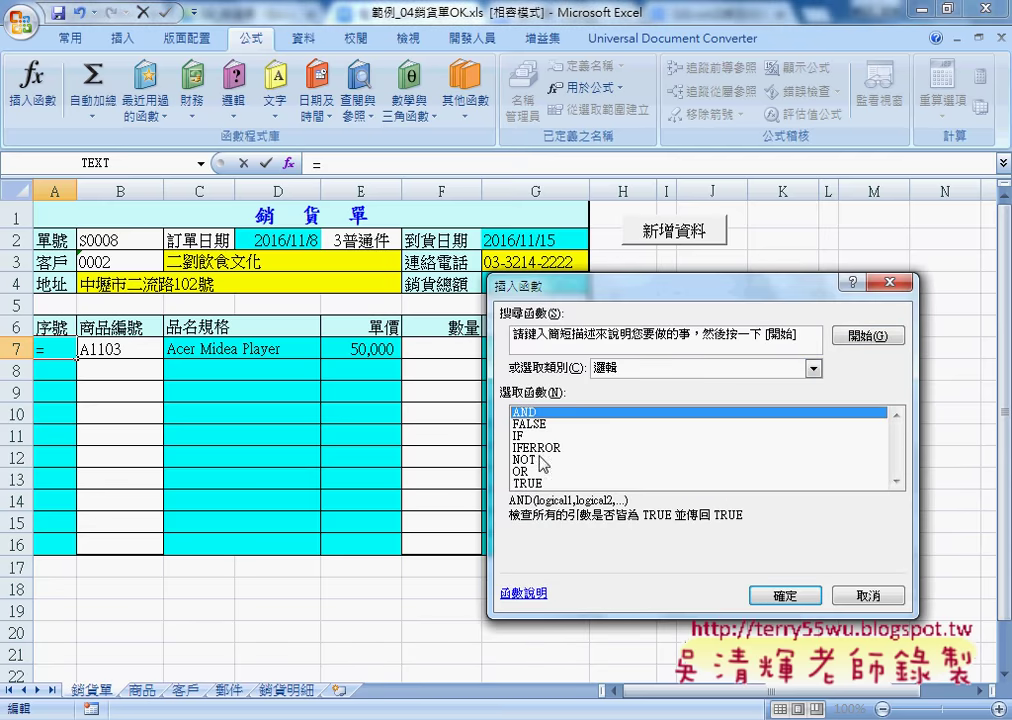
double_click(560, 436)
- Build =IF(B7="","",TEXT(ROW()-6,"00")) in A7 and fill it down to A16
right_click(576, 371)
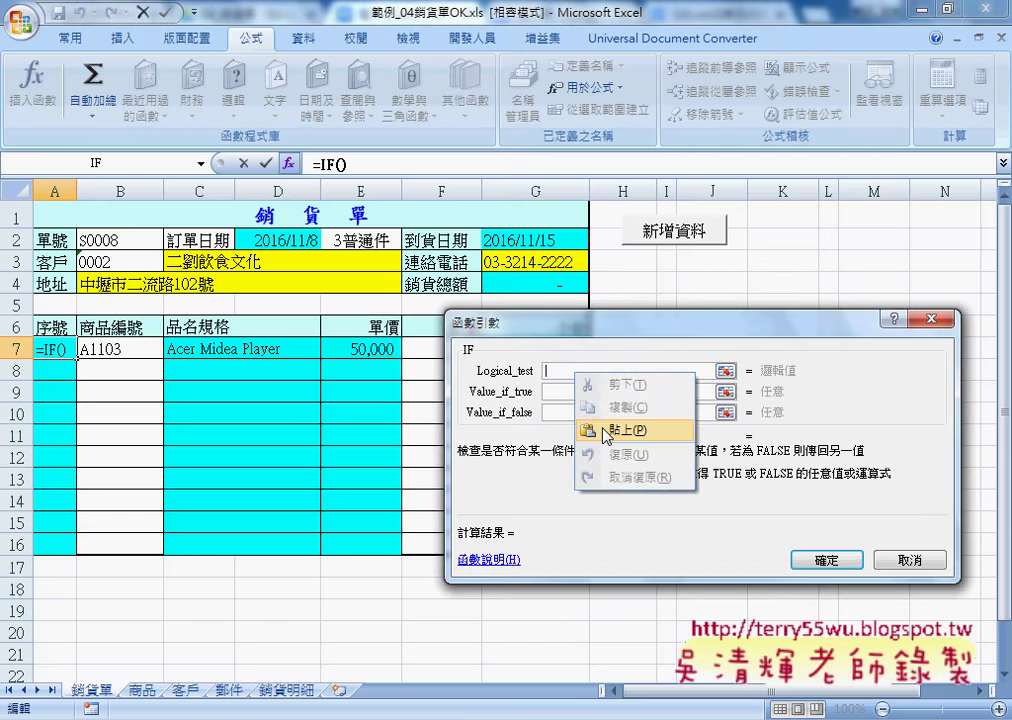
left_click(540, 330)
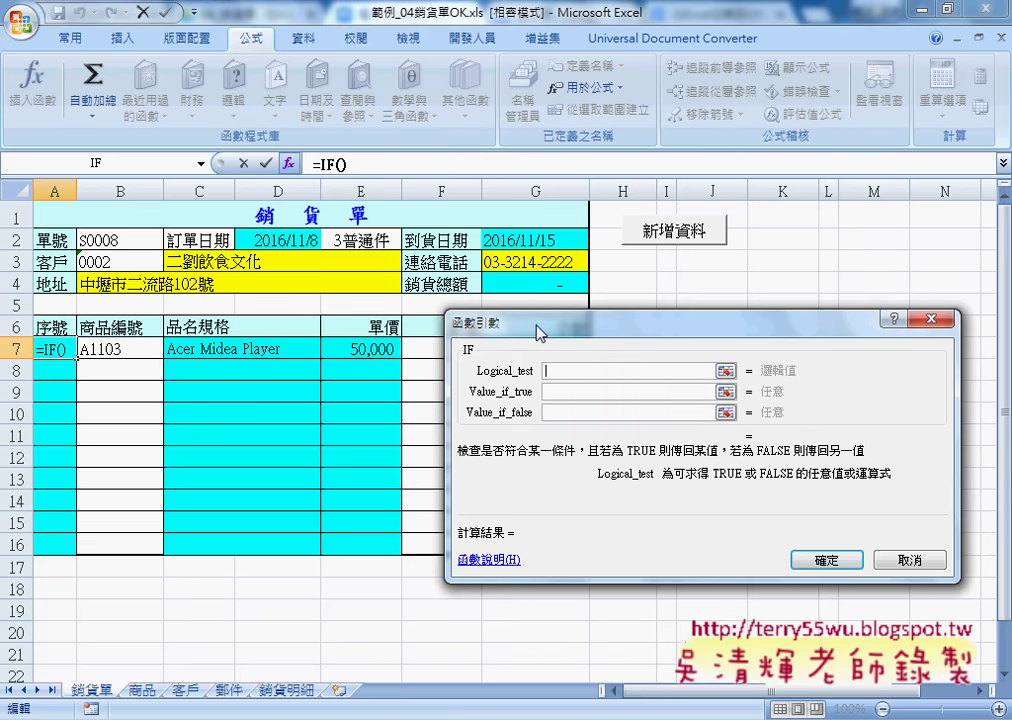
left_click(123, 347)
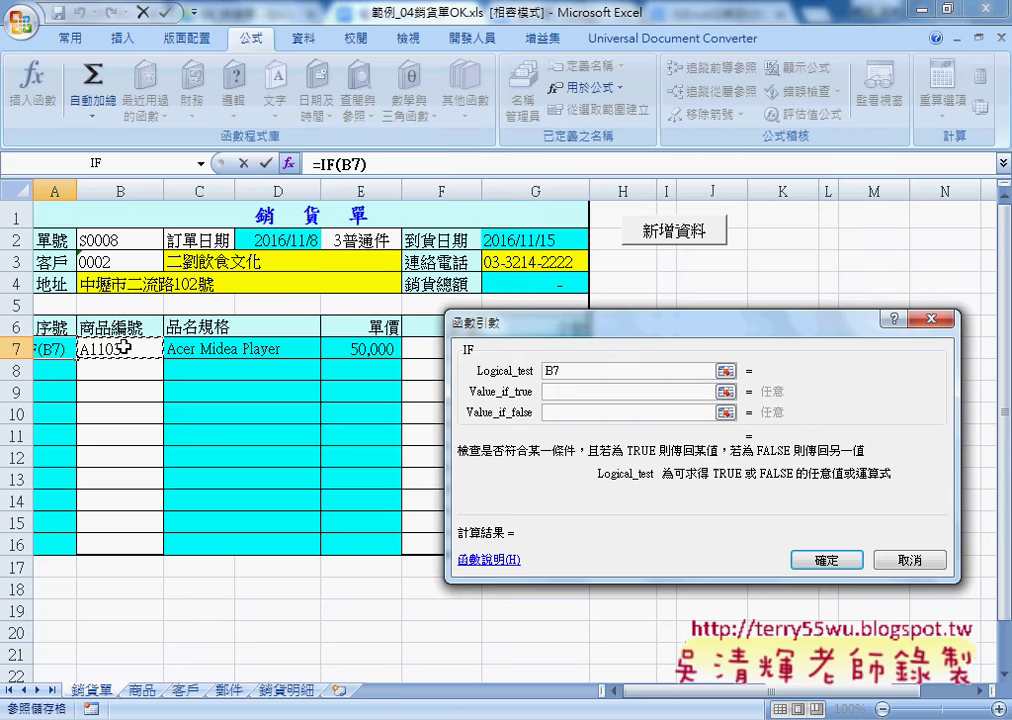
type("=\"\"")
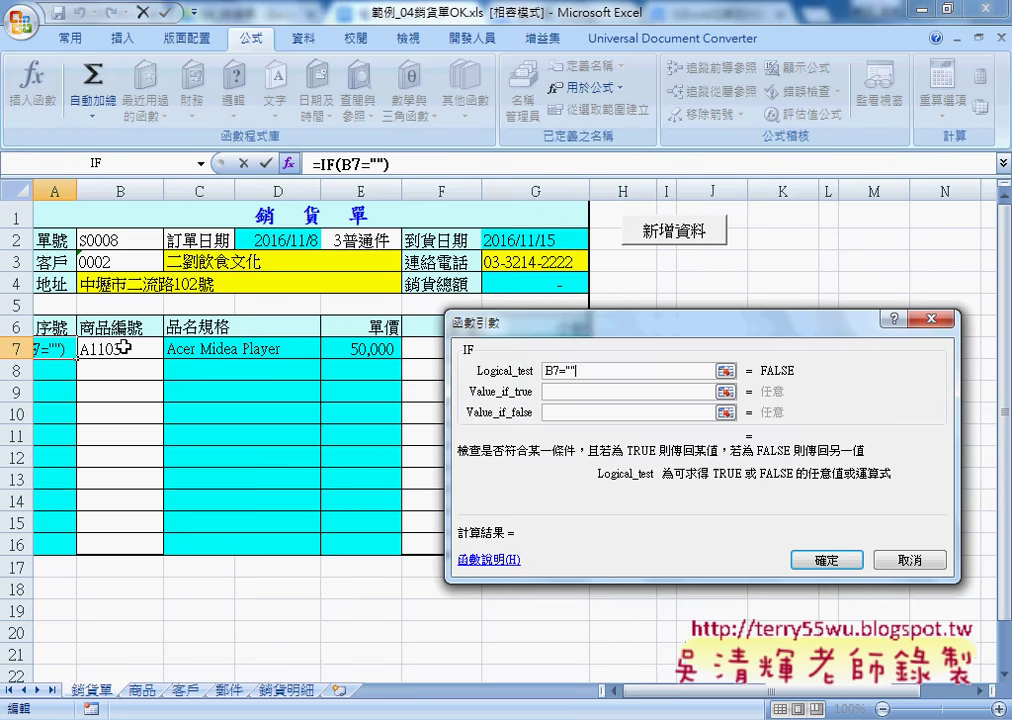
left_click(566, 390)
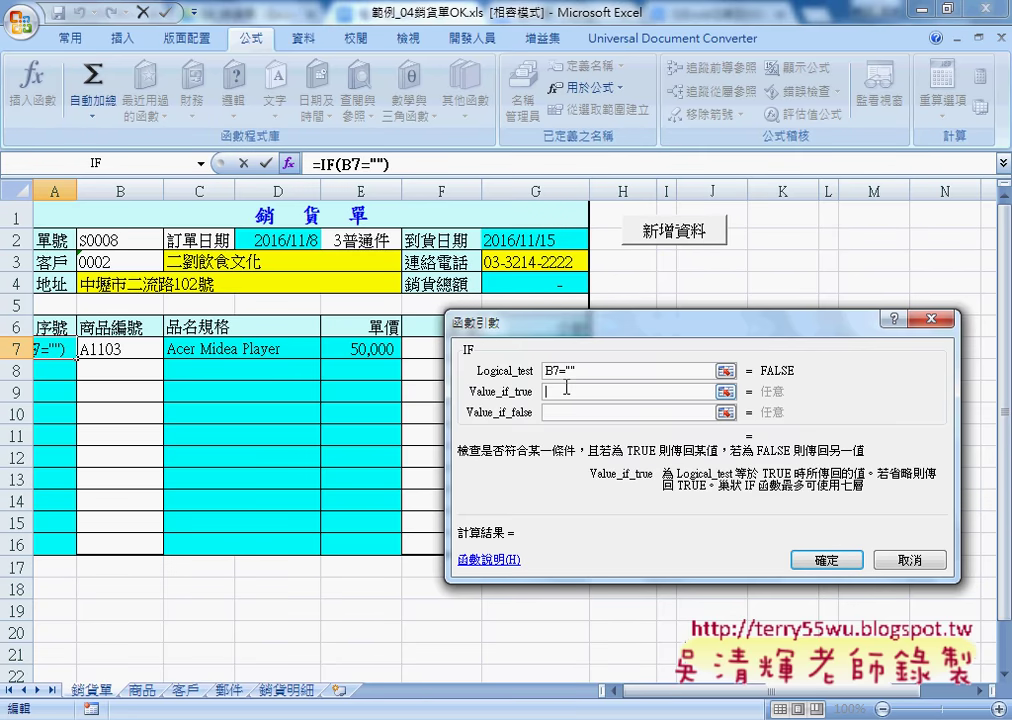
type("\"\"")
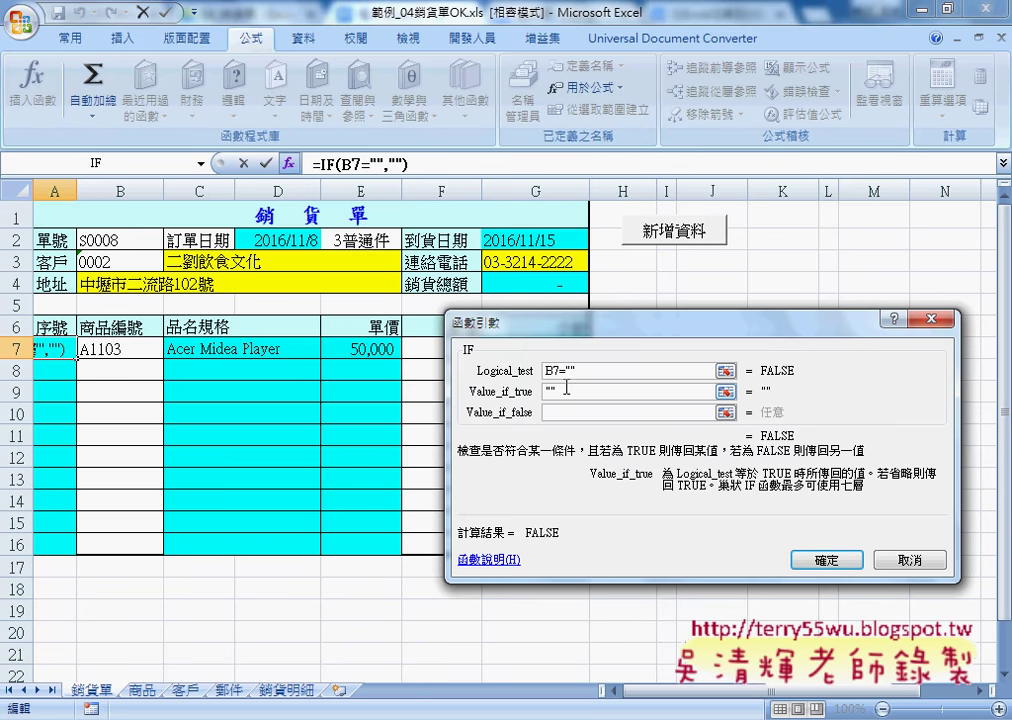
key("Tab")
type("TEXT(ROW()-6,\"00\")")
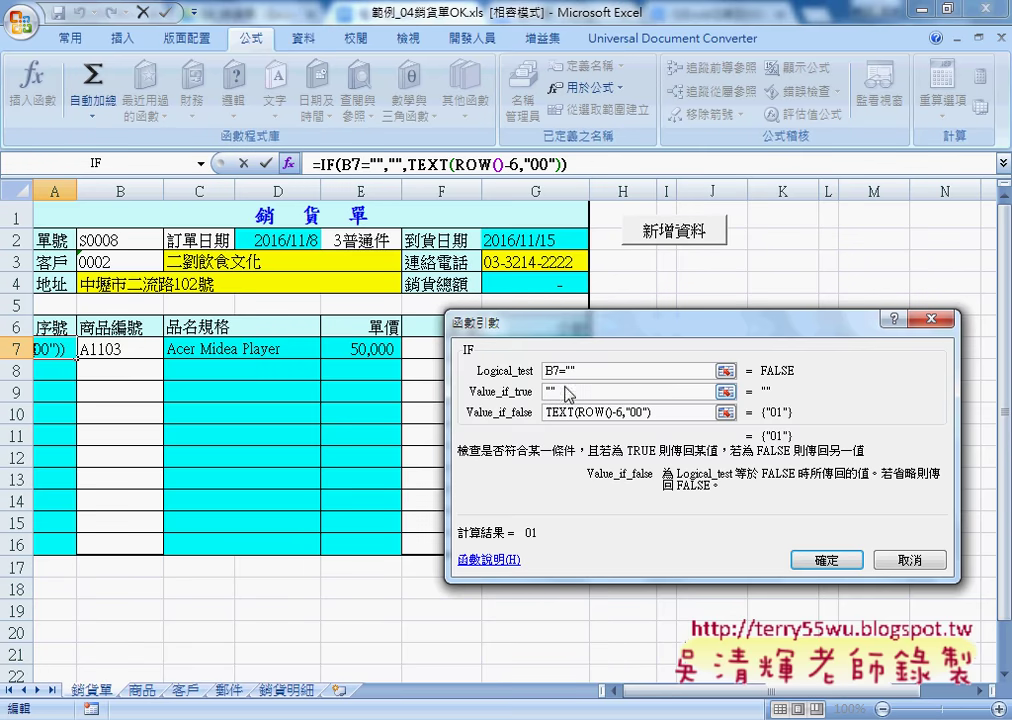
left_click(826, 560)
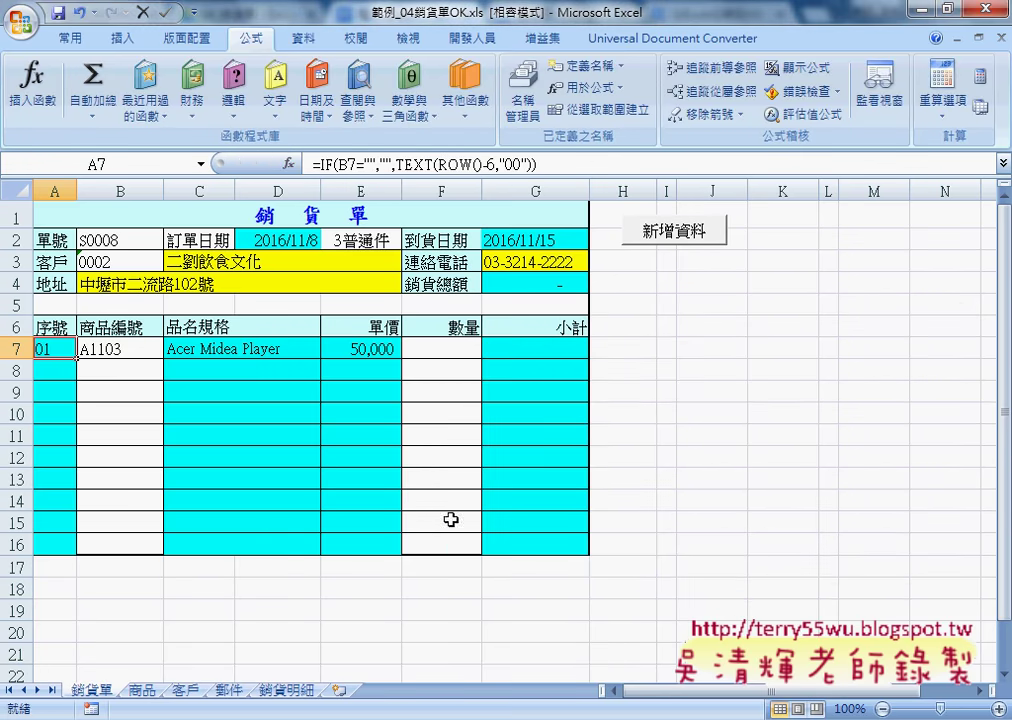
left_click_drag(77, 358, 69, 552)
- Check A8's copied serial number and set B8's product code to A2101
left_click(61, 368)
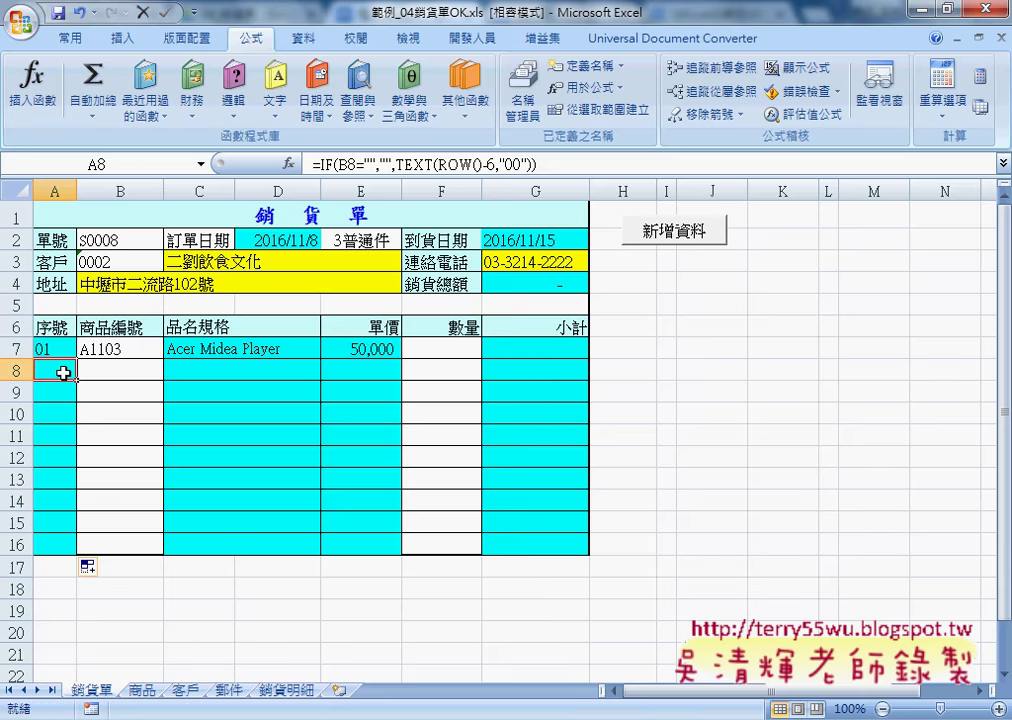
left_click(129, 372)
left_click(172, 370)
left_click(157, 415)
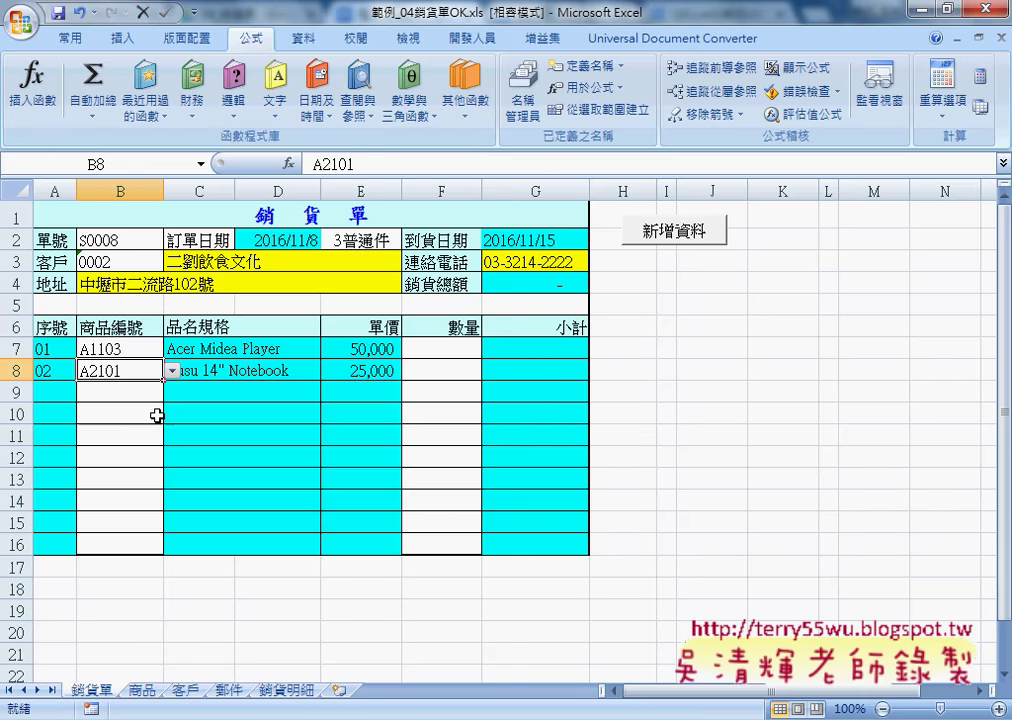
- Review the B7="" blank-check condition in A7's formula, then check F7's quantity list
left_click(54, 349)
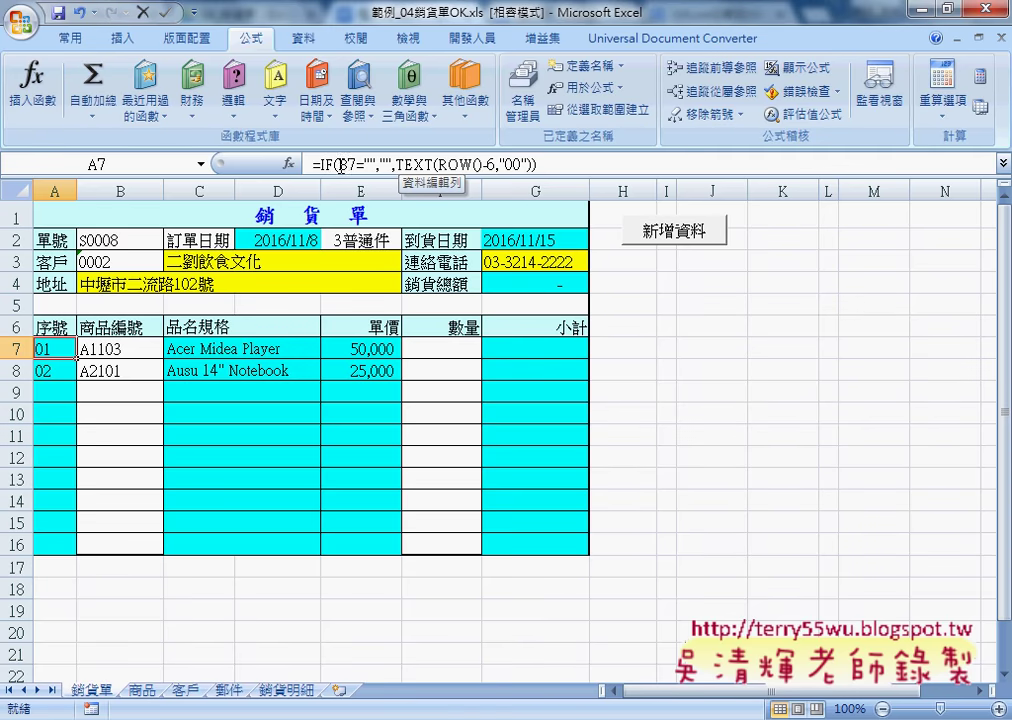
left_click_drag(342, 164, 376, 164)
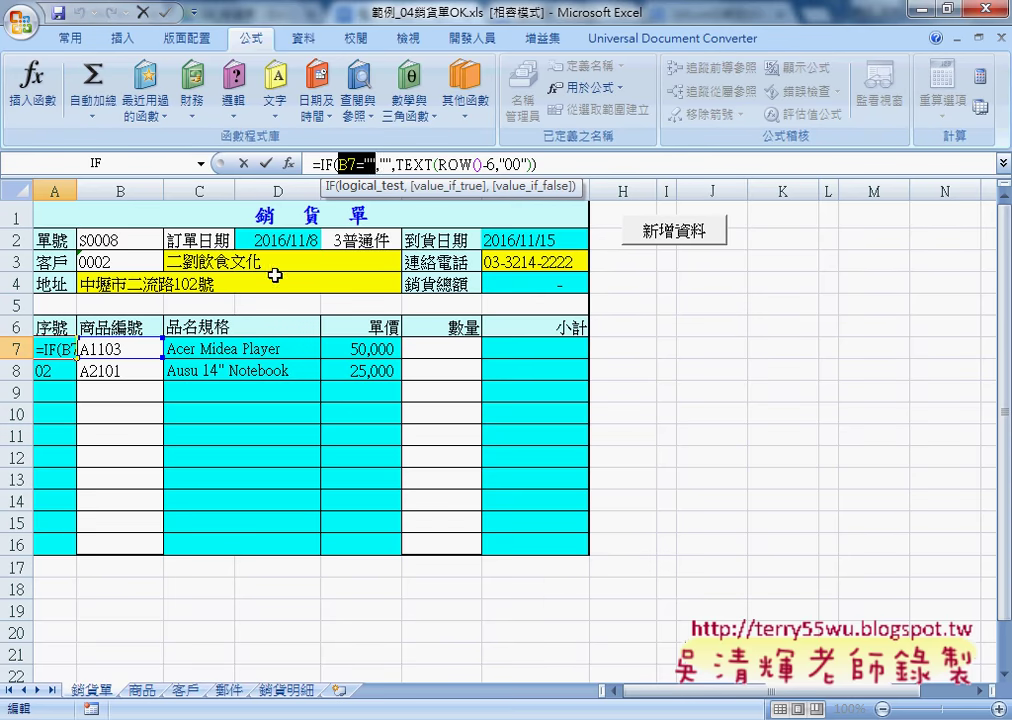
left_click(243, 163)
left_click(442, 348)
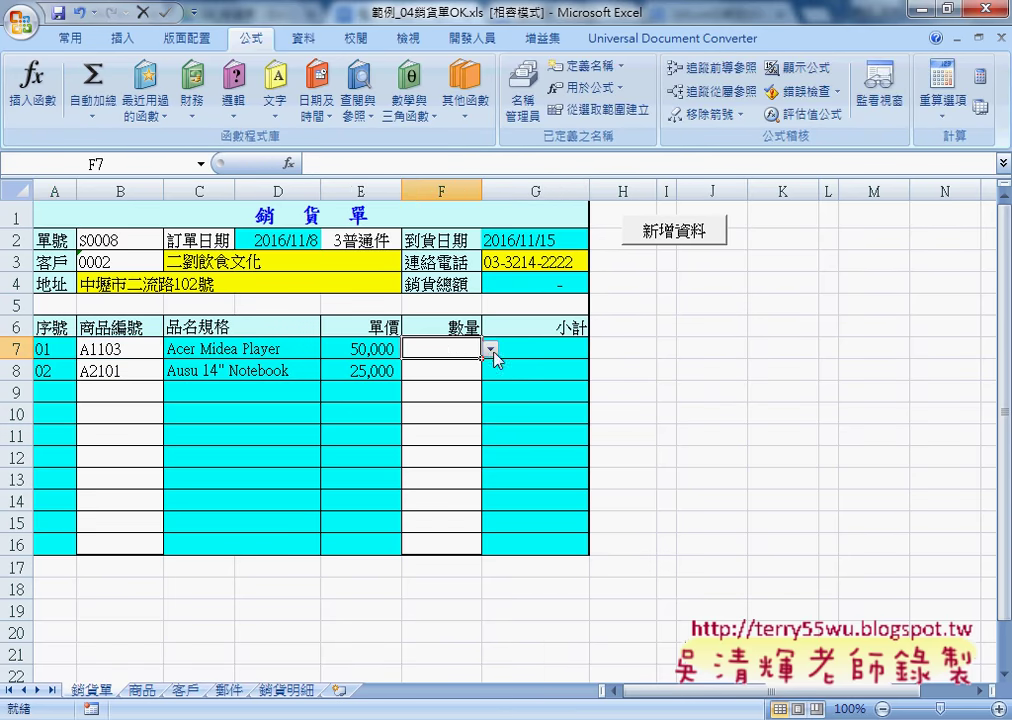
left_click(490, 348)
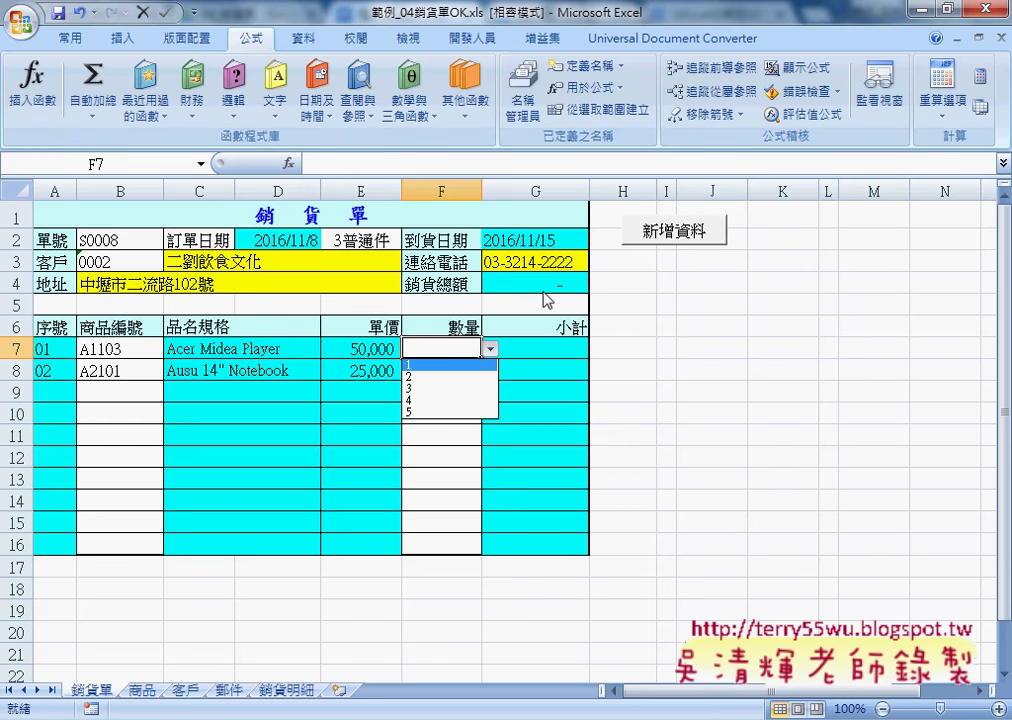
- Inspect F7's existing data validation list with source 1,2,3,4,5
left_click(314, 42)
left_click(314, 42)
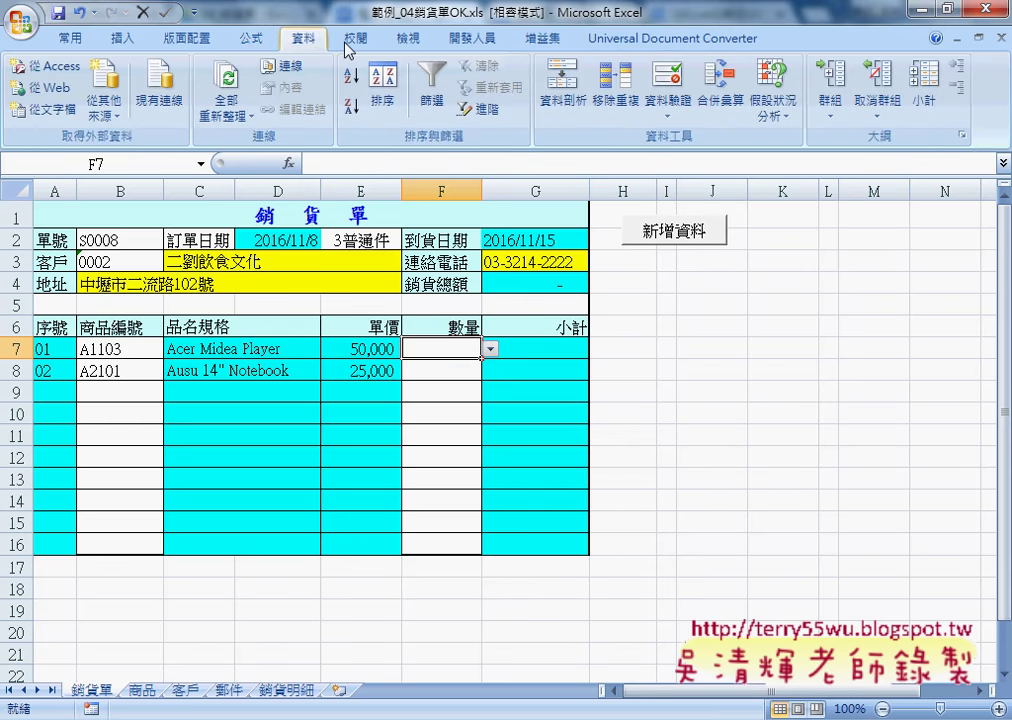
left_click(668, 97)
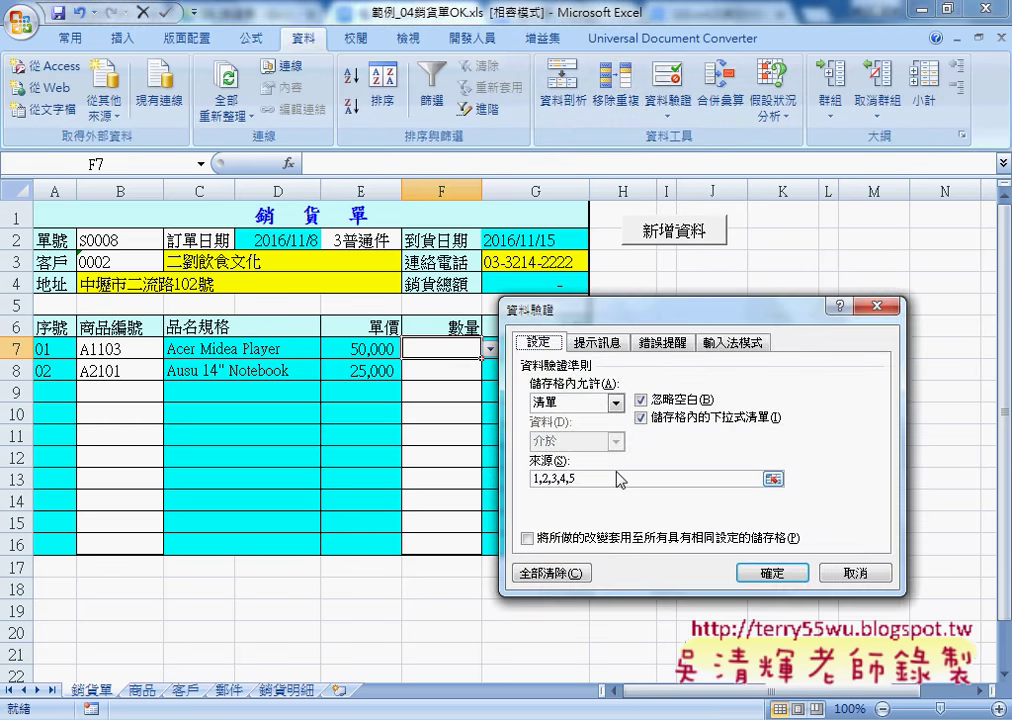
left_click_drag(578, 479, 531, 480)
left_click_drag(560, 309, 621, 290)
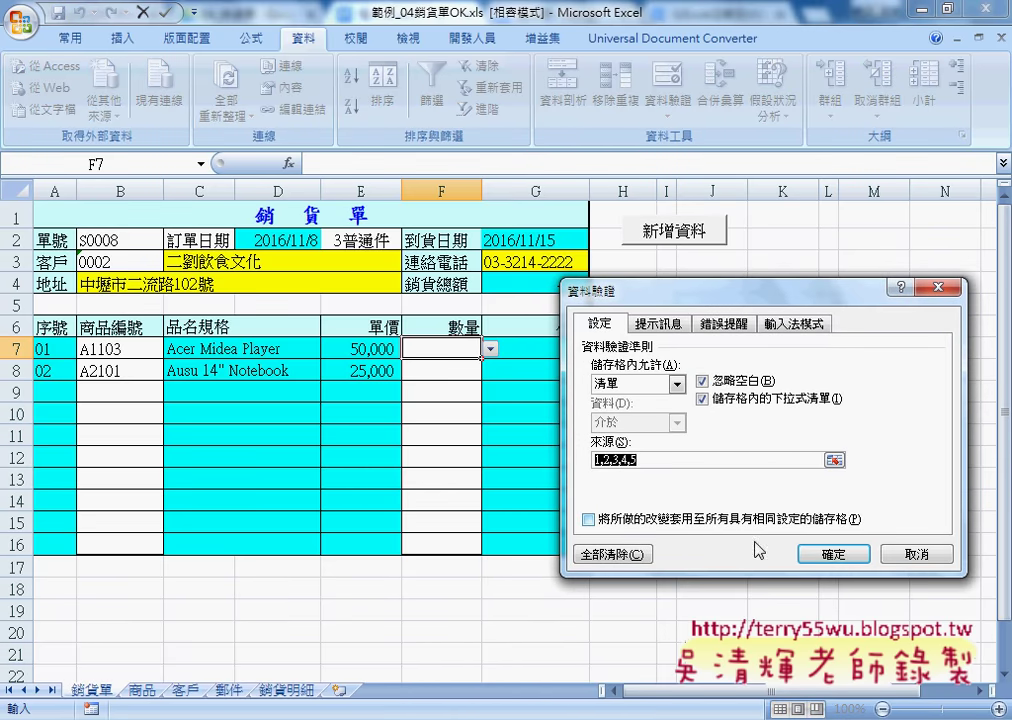
key("Return")
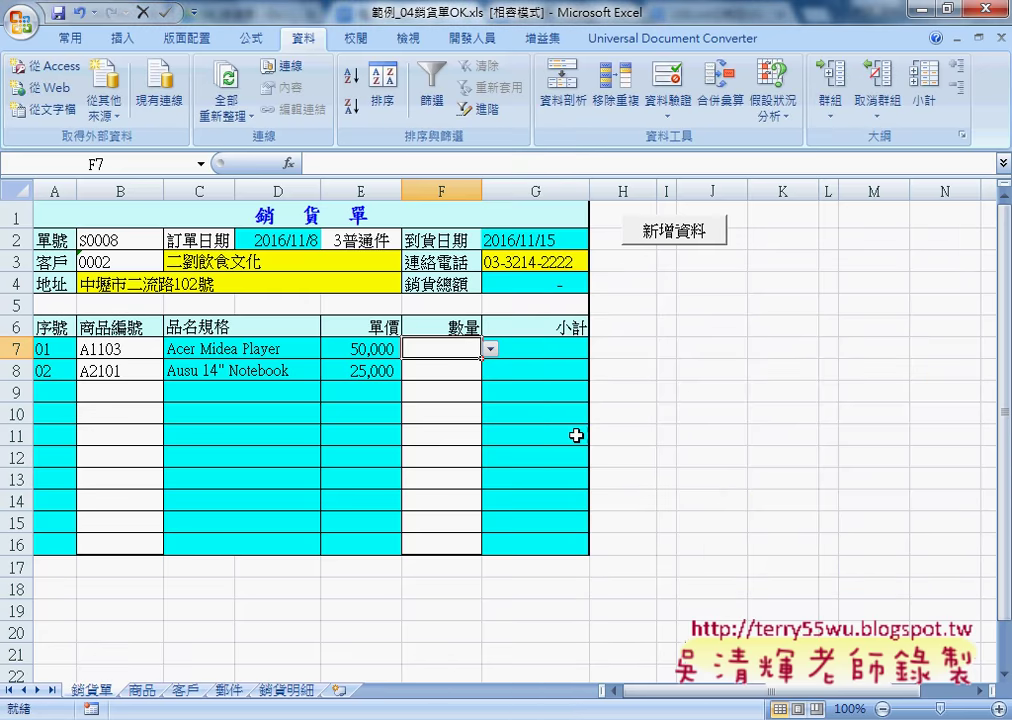
- Apply the 1,2,3,4,5 list validation to quantity cells F7:F16
left_click_drag(455, 355, 447, 544)
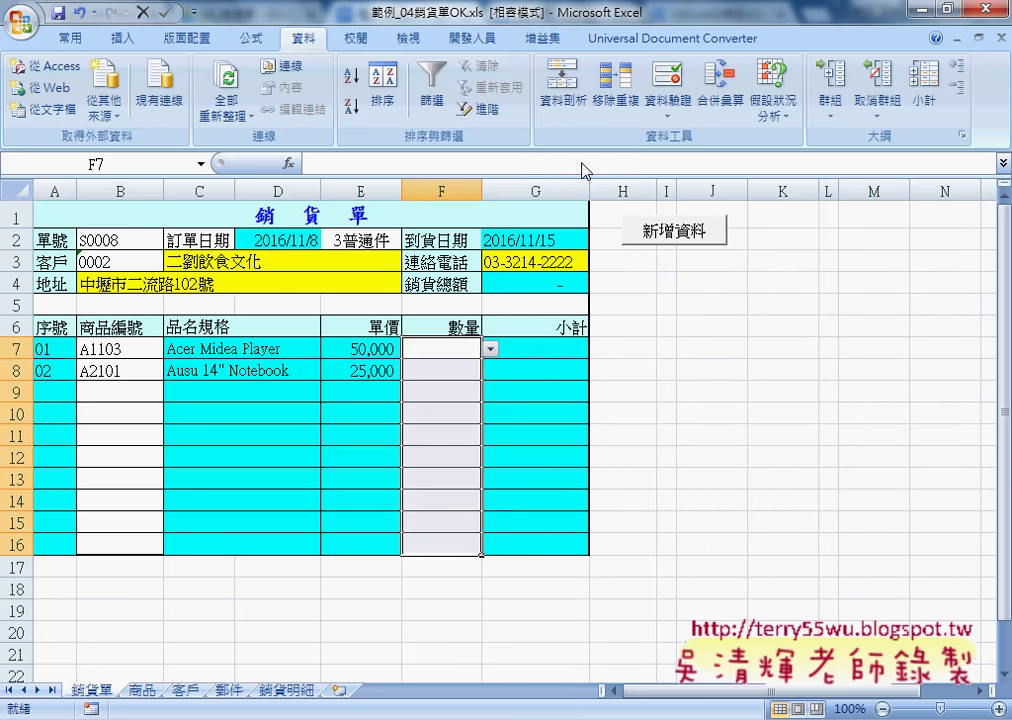
left_click(667, 92)
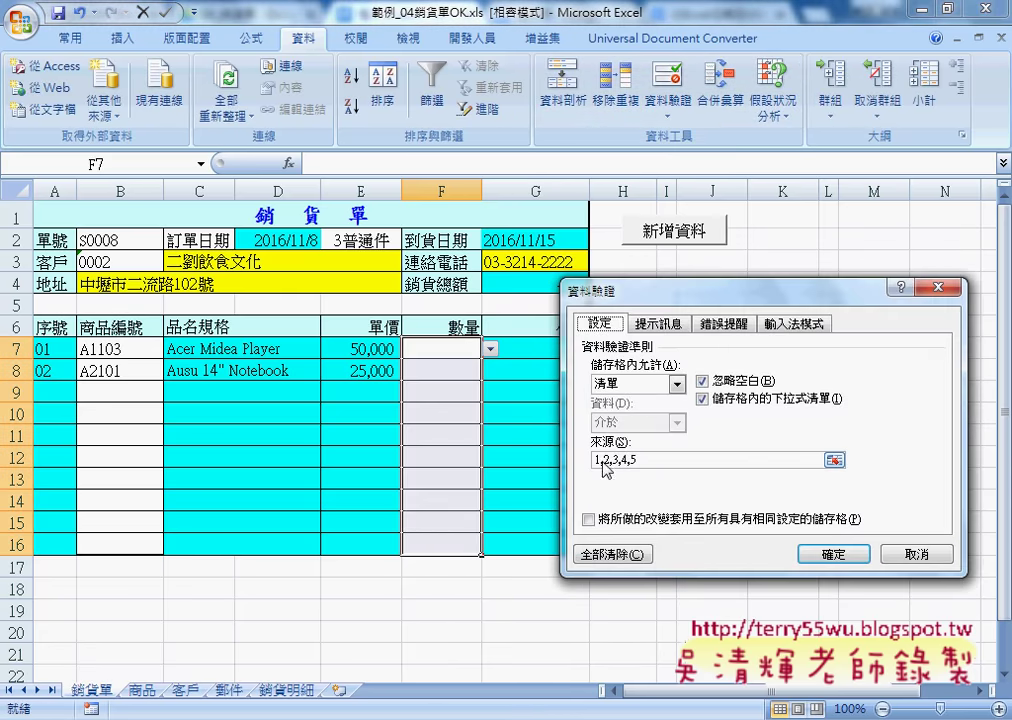
left_click(677, 384)
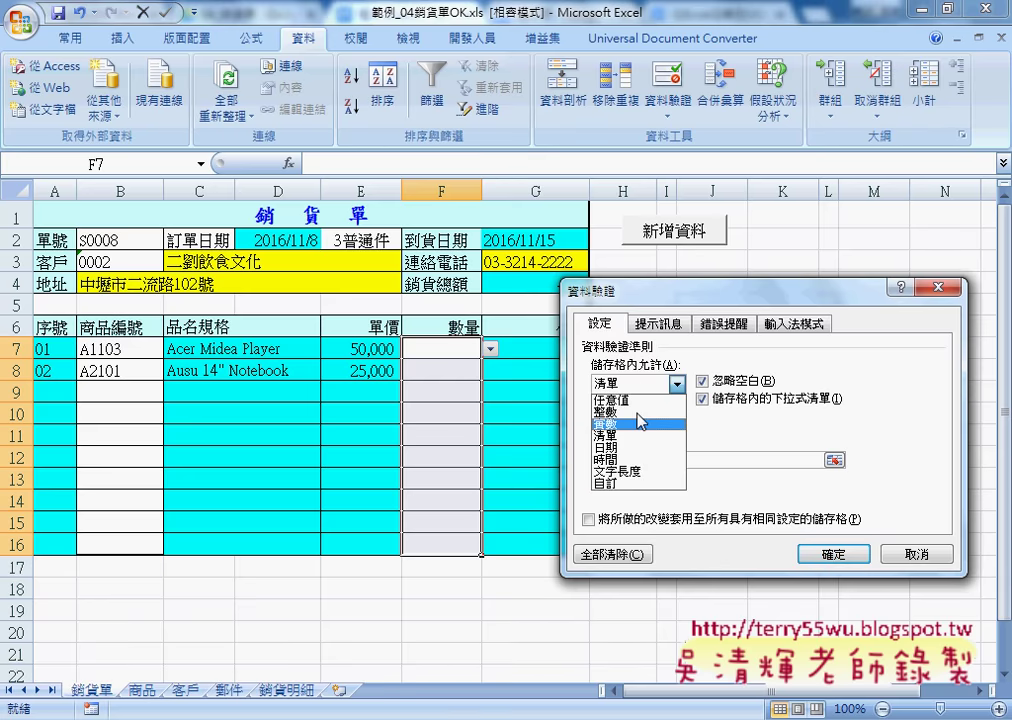
left_click(639, 441)
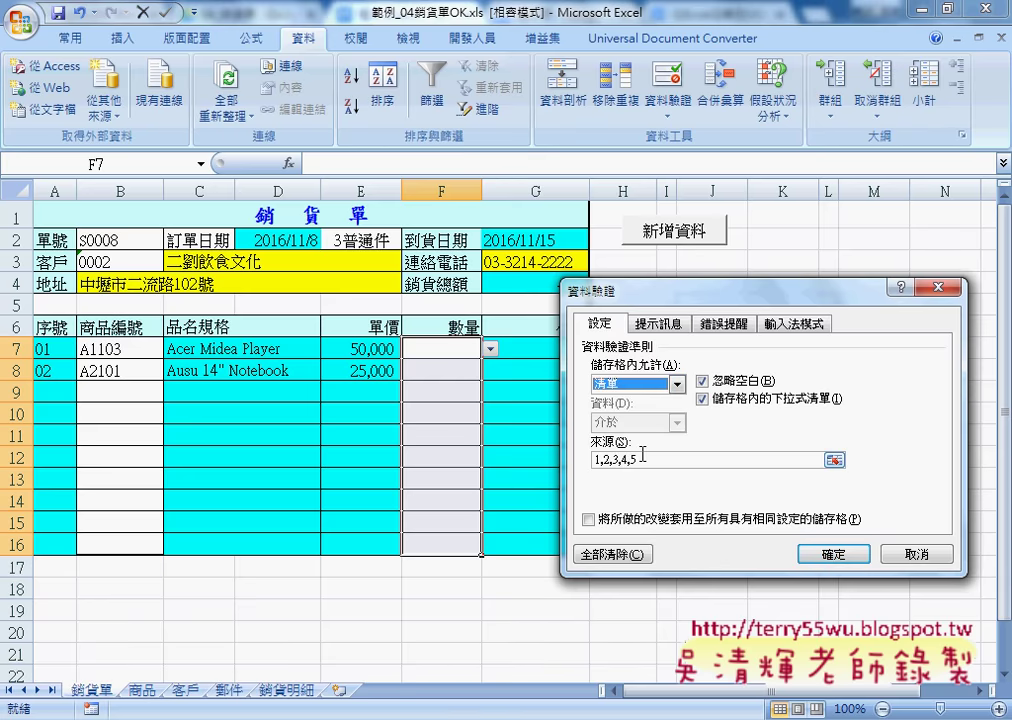
left_click(831, 553)
left_click(566, 349)
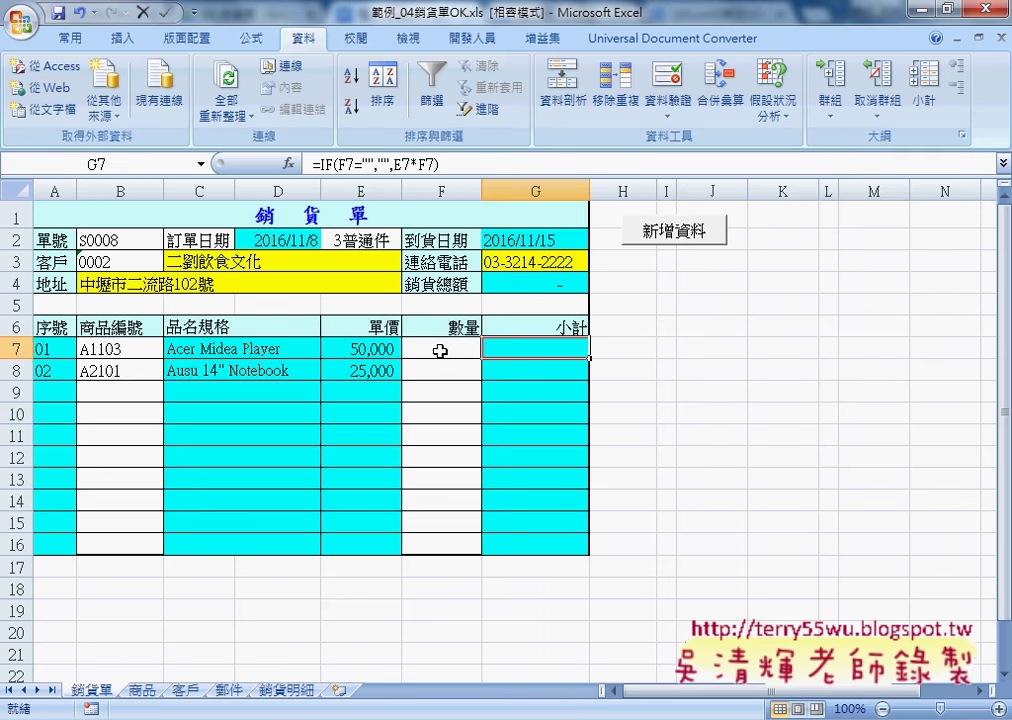
- Choose quantity 2 in F7 and F8, then check G4's SUM total of 150,000
left_click(441, 351)
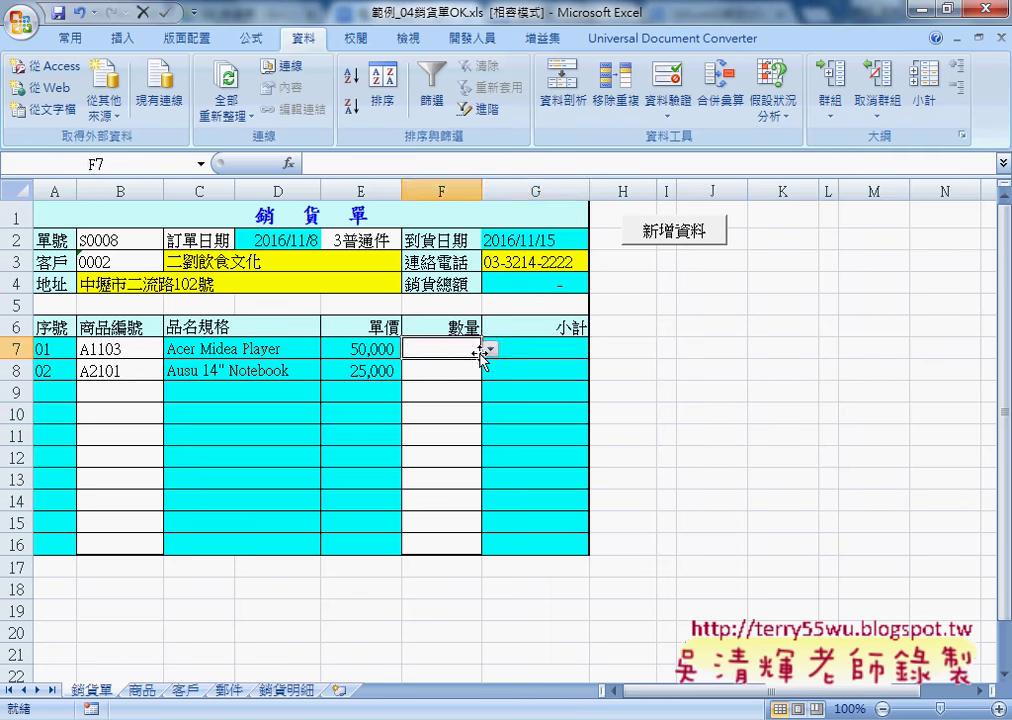
left_click(488, 350)
left_click(440, 398)
left_click(455, 372)
left_click(488, 371)
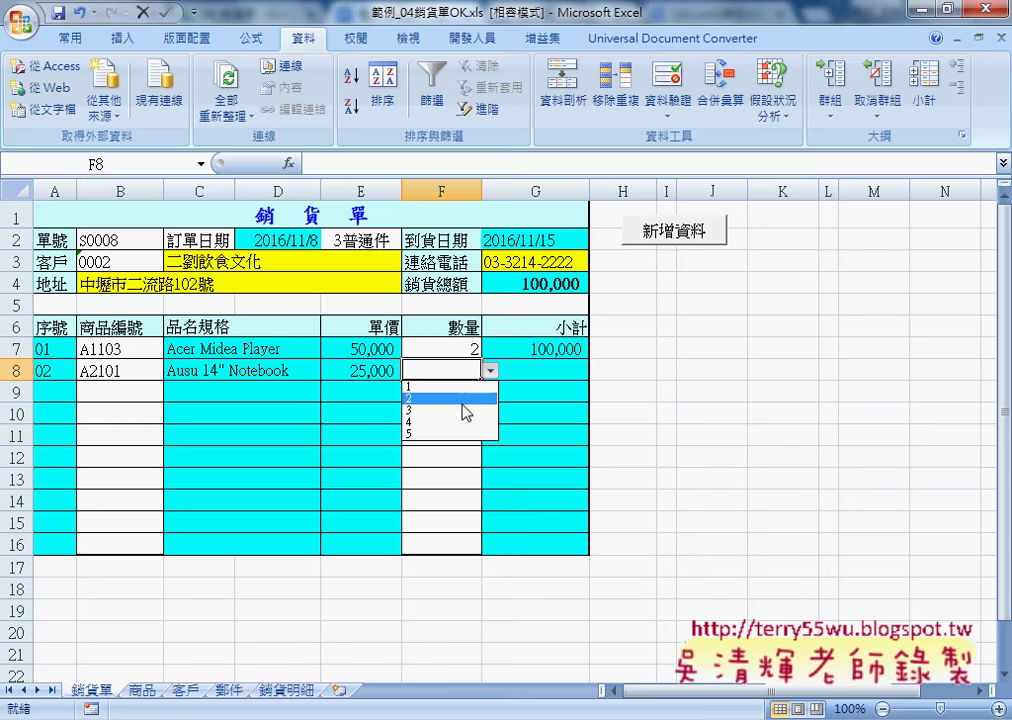
left_click(463, 405)
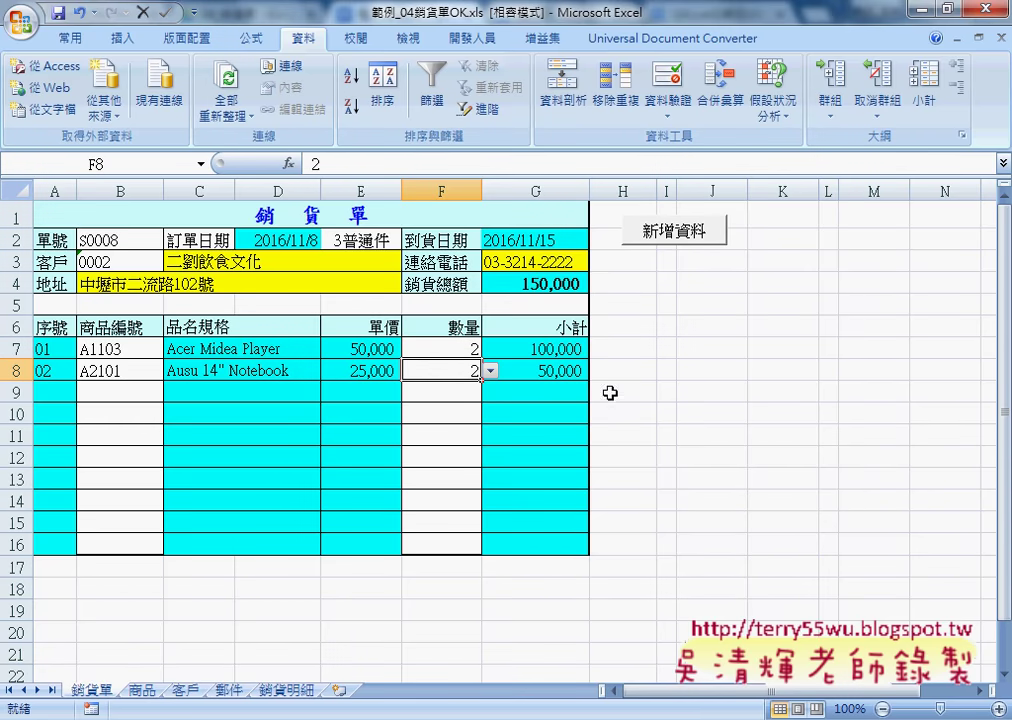
left_click(549, 283)
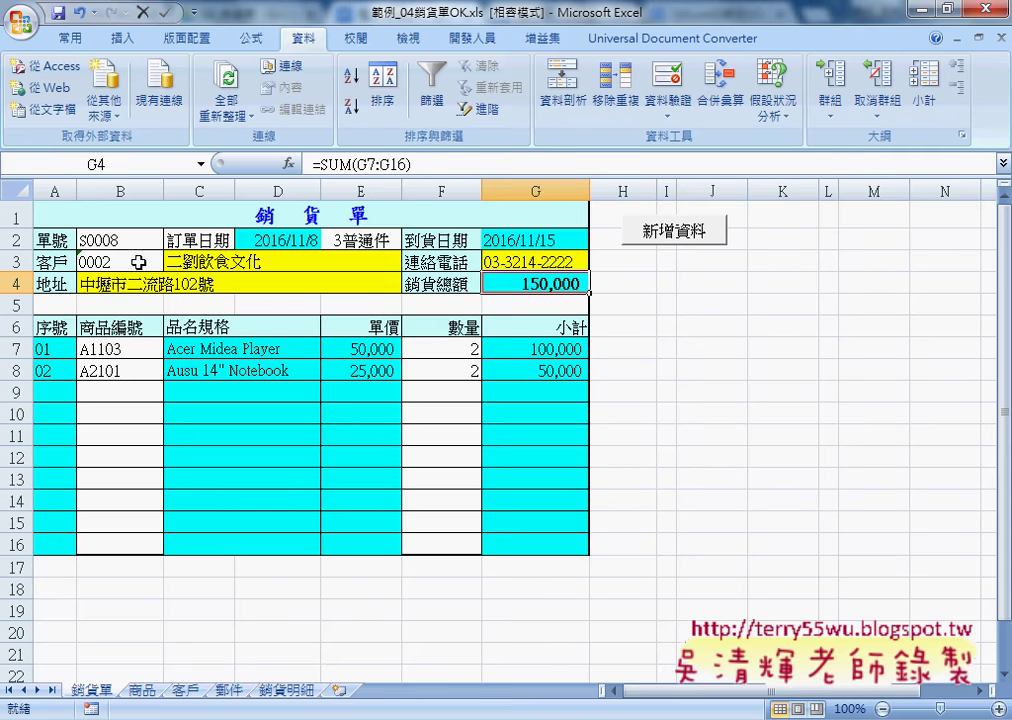
- Set E2's delivery type to urgent two-day and keep customer code 0002
left_click(370, 241)
left_click(410, 240)
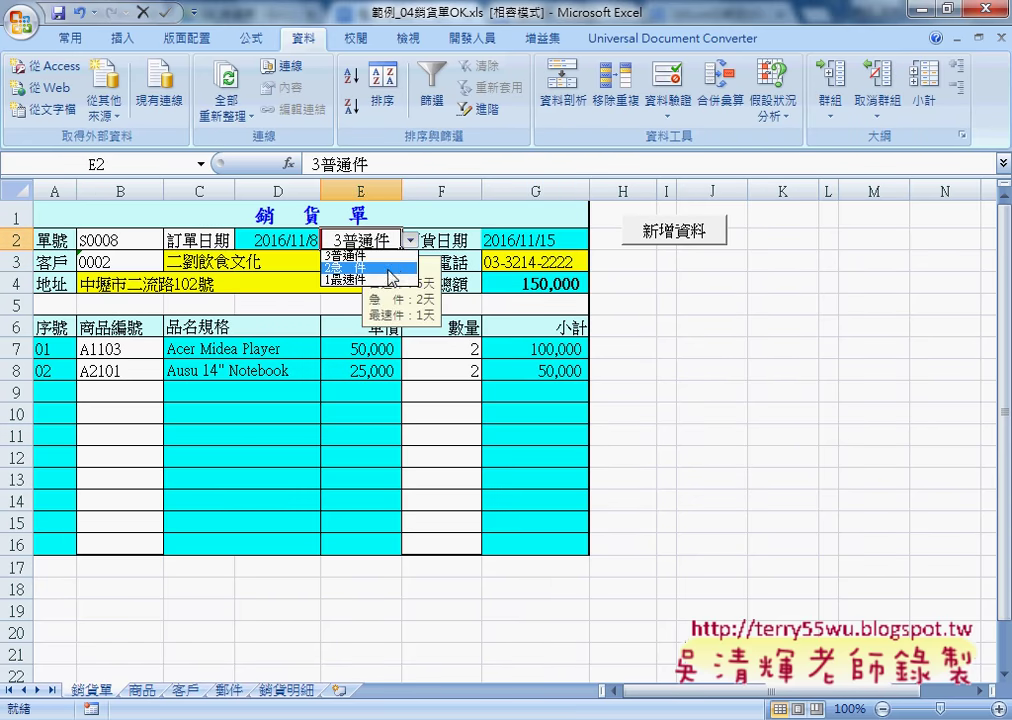
left_click(395, 273)
left_click(150, 265)
left_click(172, 262)
left_click(150, 290)
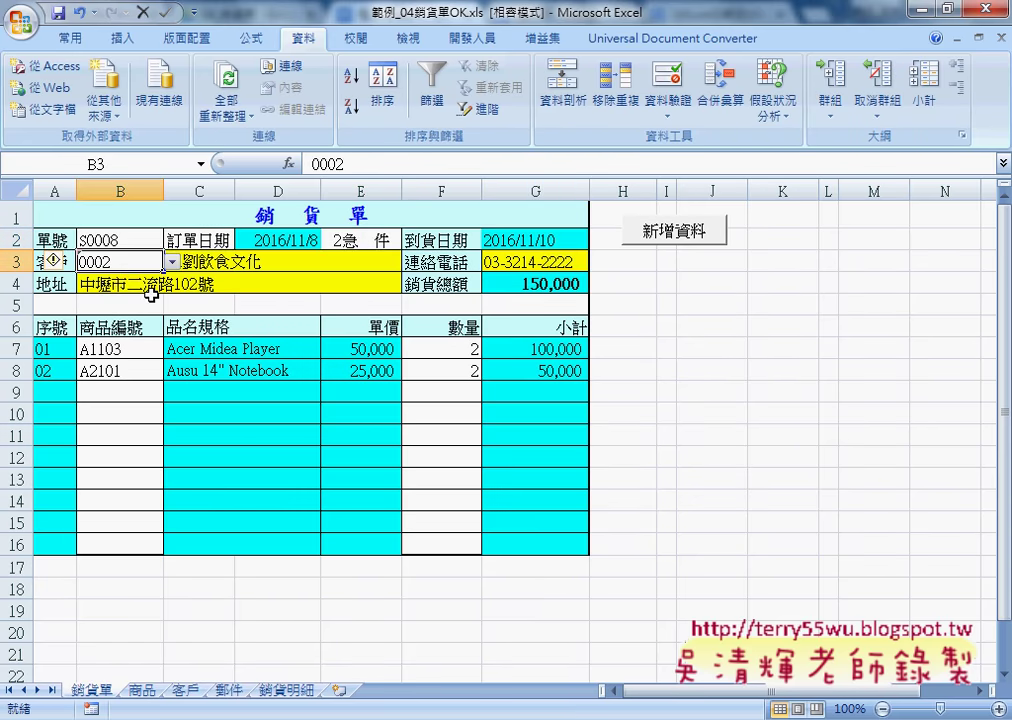
- Change line 1's product code in B7 to A2101 and view the 銷貨明細 sheet
left_click(140, 349)
left_click(172, 349)
left_click(149, 387)
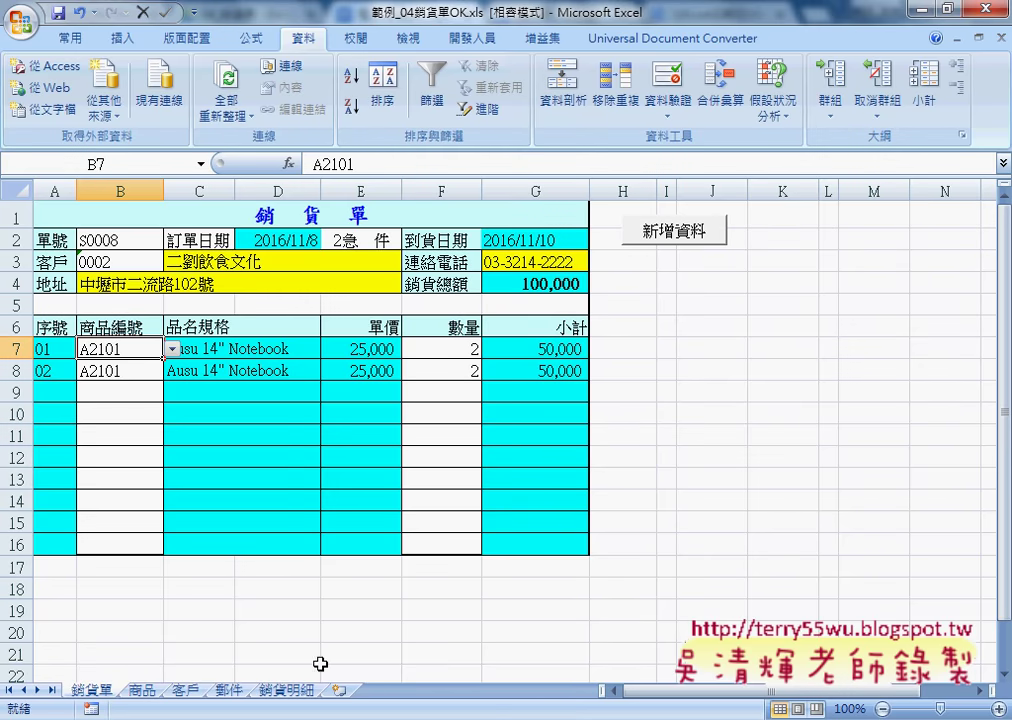
left_click(284, 692)
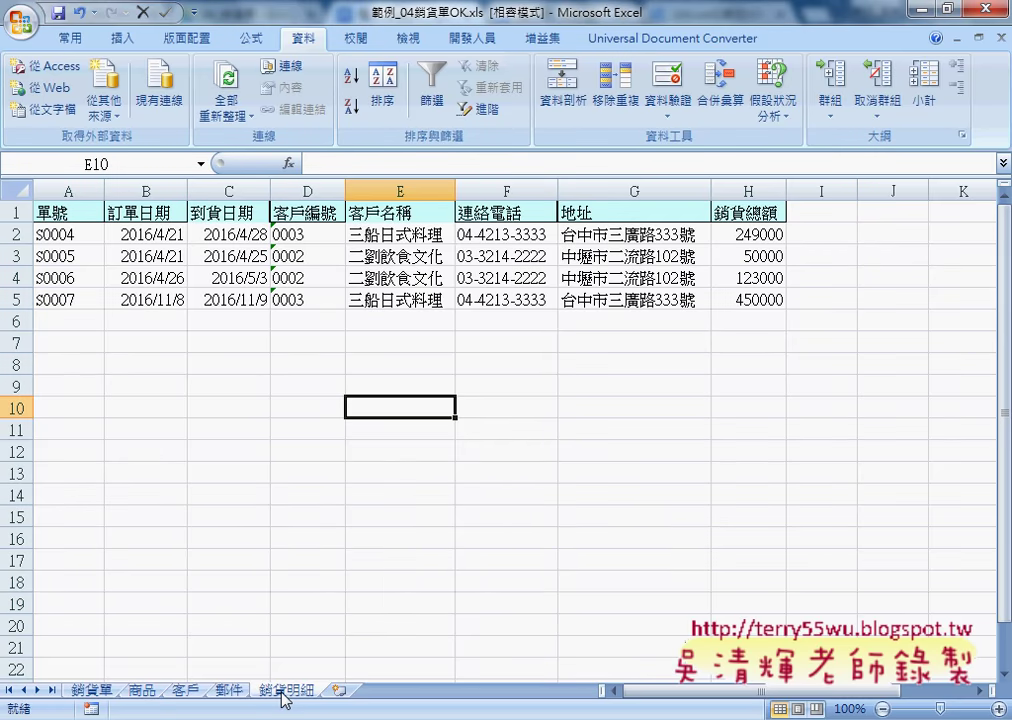
- Log order S0008 with the 新增資料 button and check its new row on 銷貨明細
left_click(88, 691)
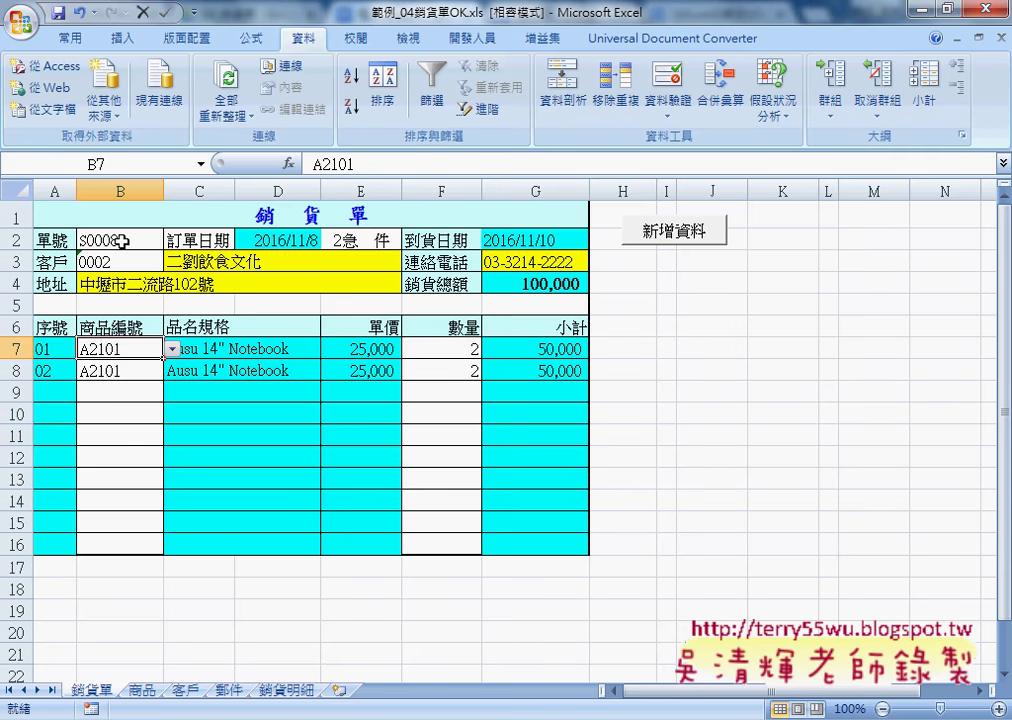
left_click(672, 234)
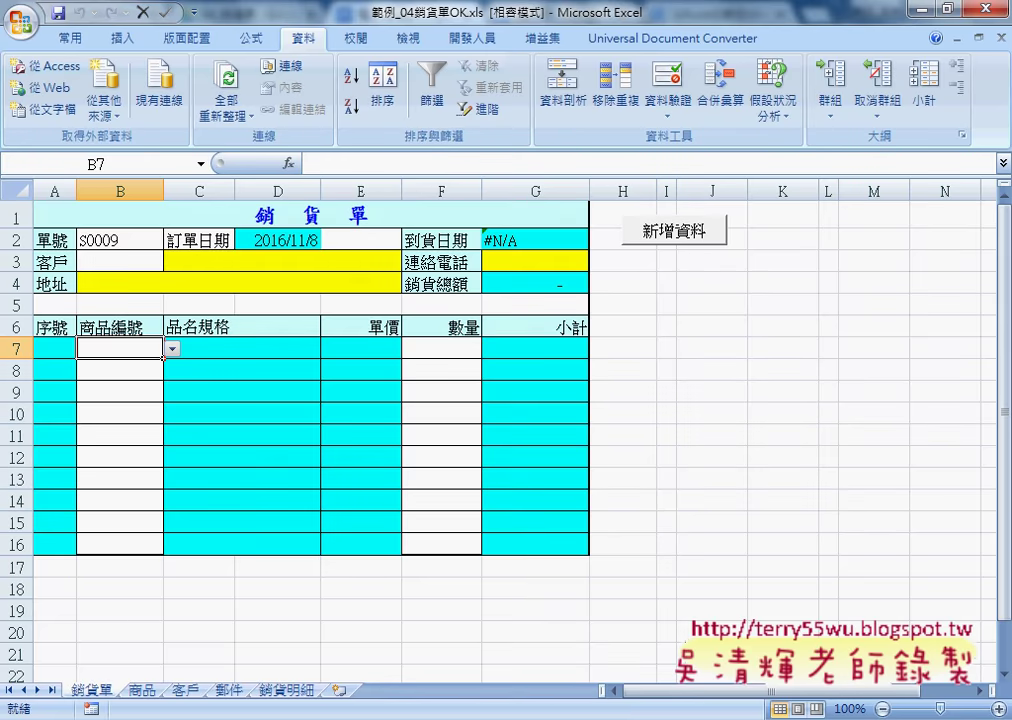
left_click(287, 690)
left_click(92, 321)
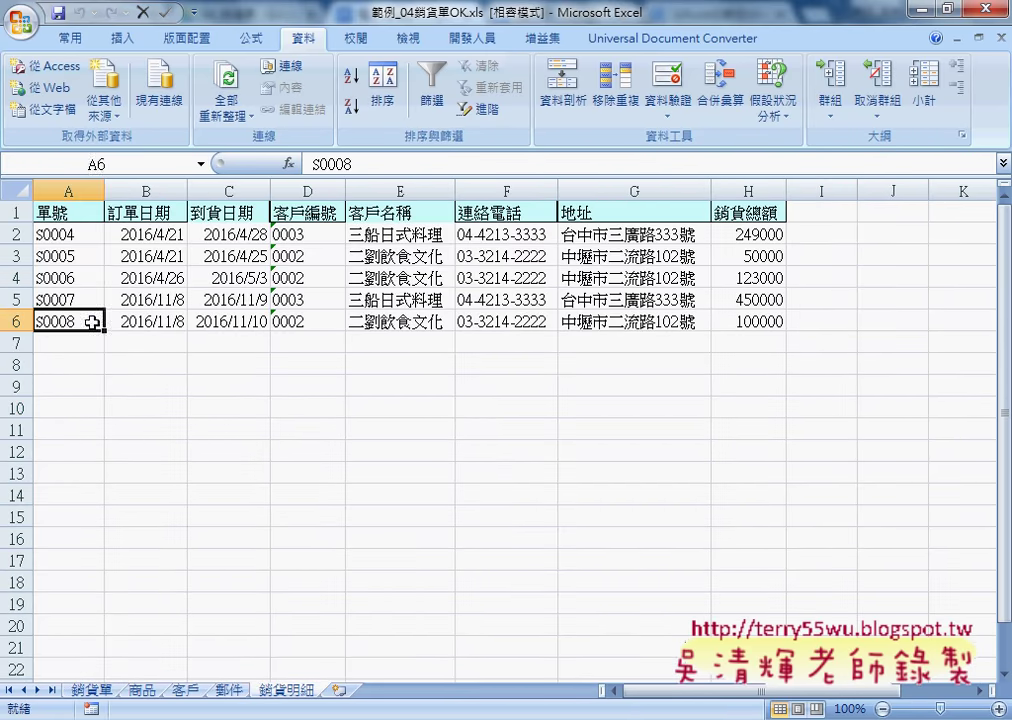
left_click_drag(92, 321, 733, 325)
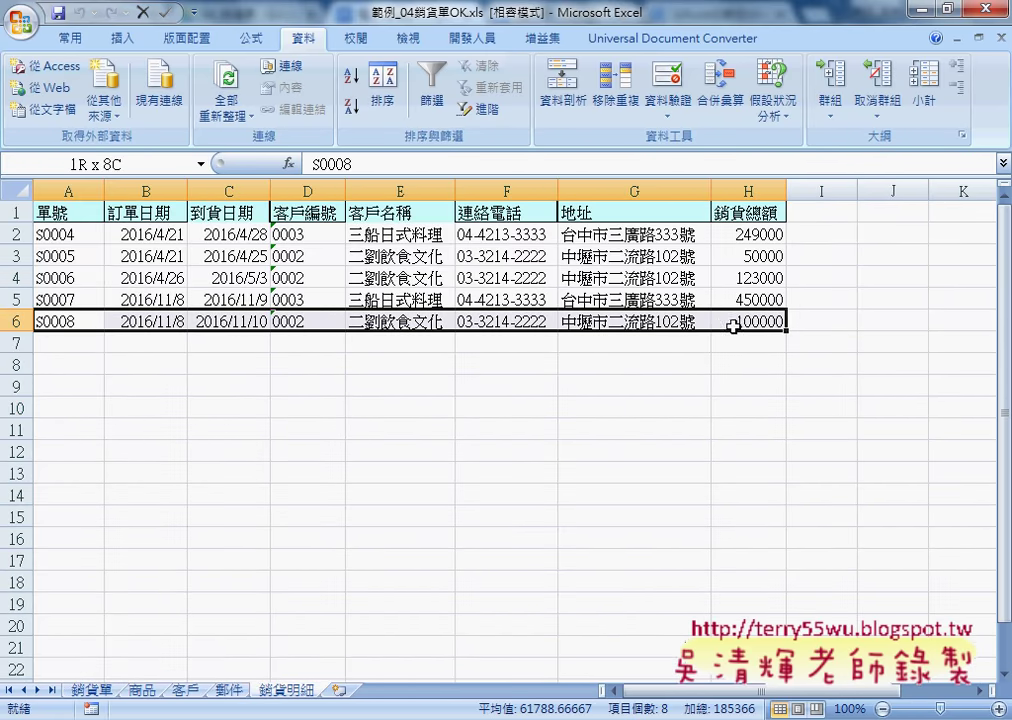
- Back on 銷貨單, check new order number S0009 and G2's arrival date formula
left_click(92, 690)
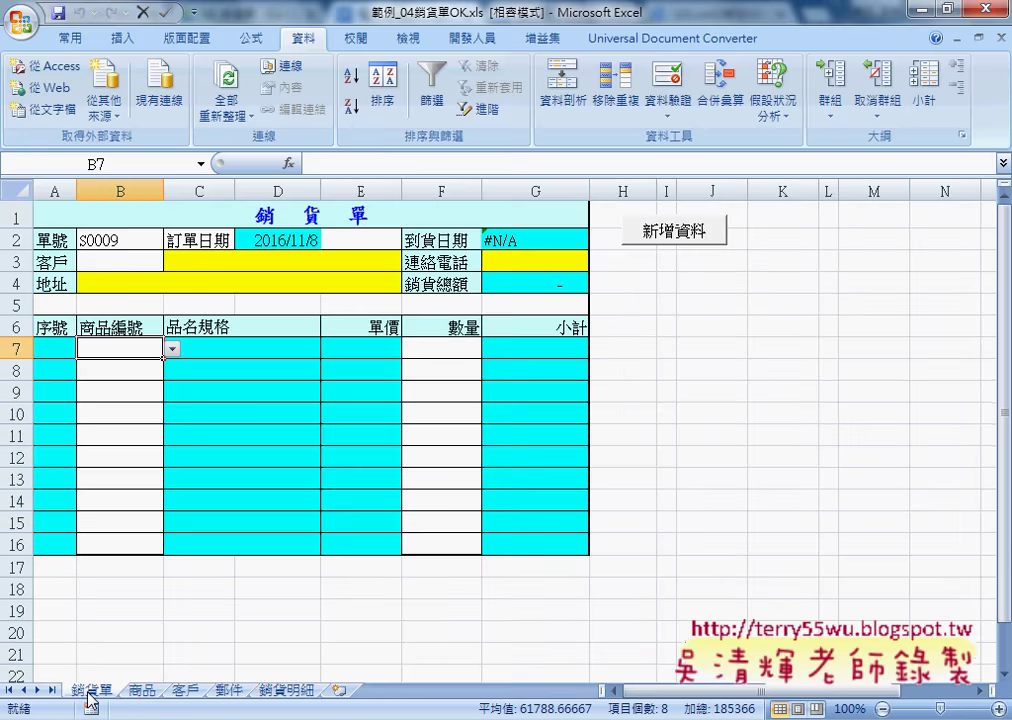
left_click(112, 240)
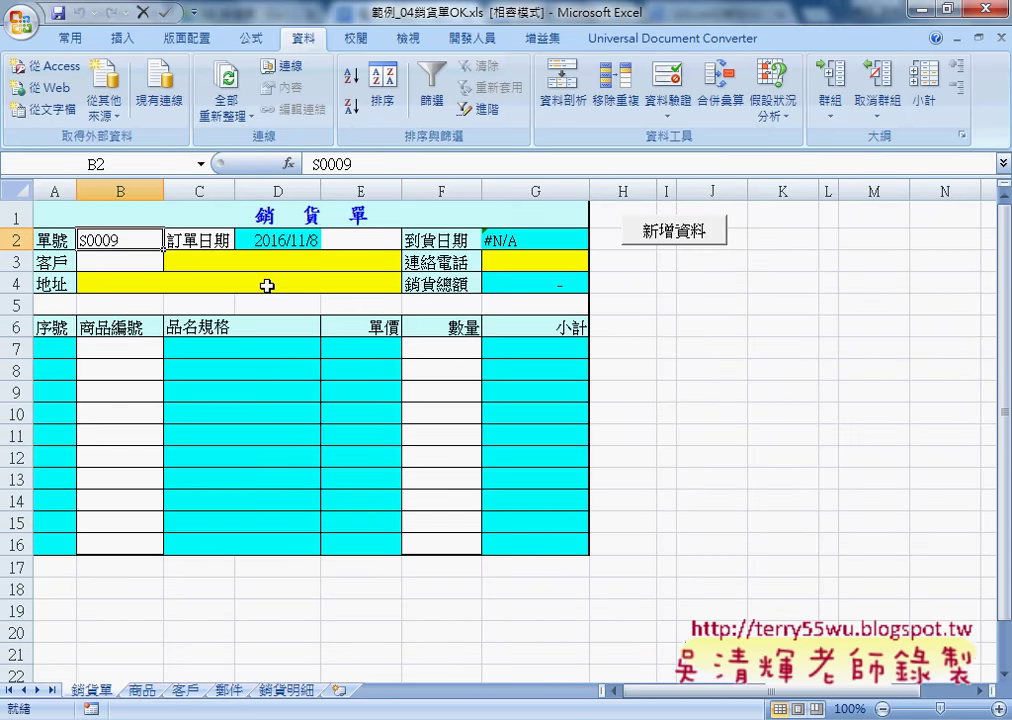
left_click(505, 240)
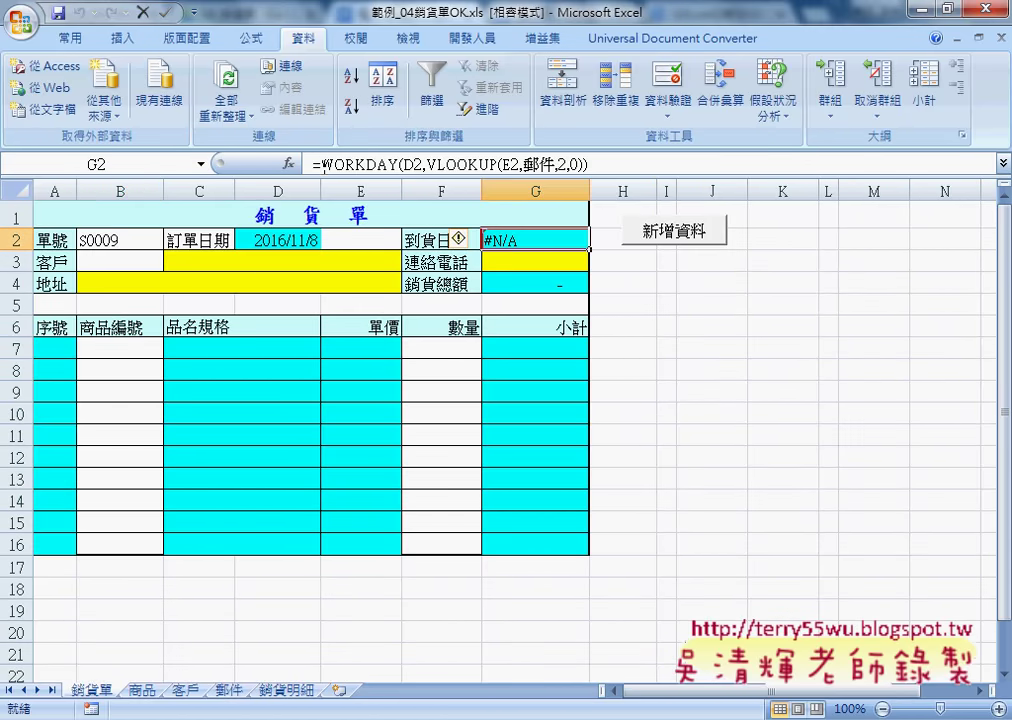
- Cut G2's WORKDAY formula and start an IF function from the Logical category
left_click_drag(314, 163, 569, 163)
right_click(569, 163)
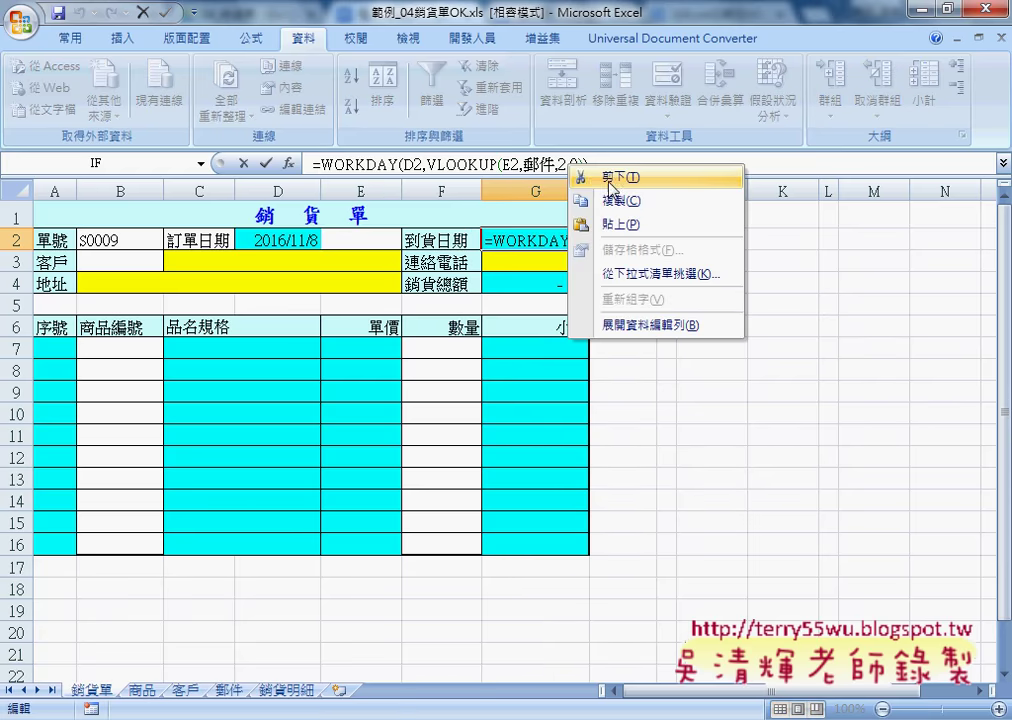
left_click(605, 174)
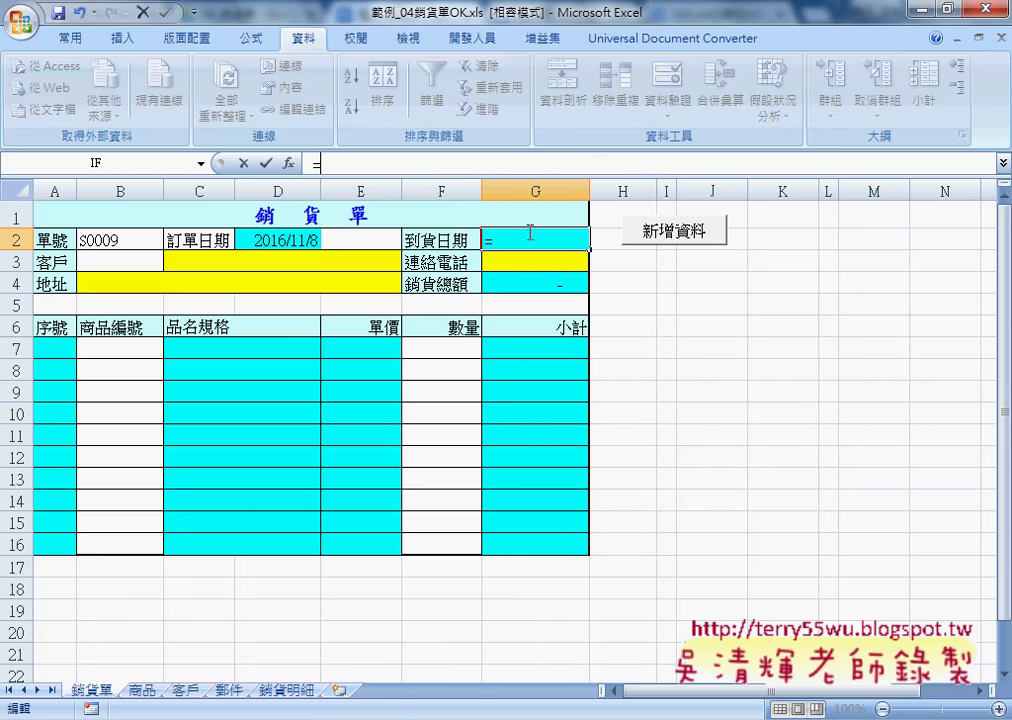
left_click(288, 163)
left_click(663, 350)
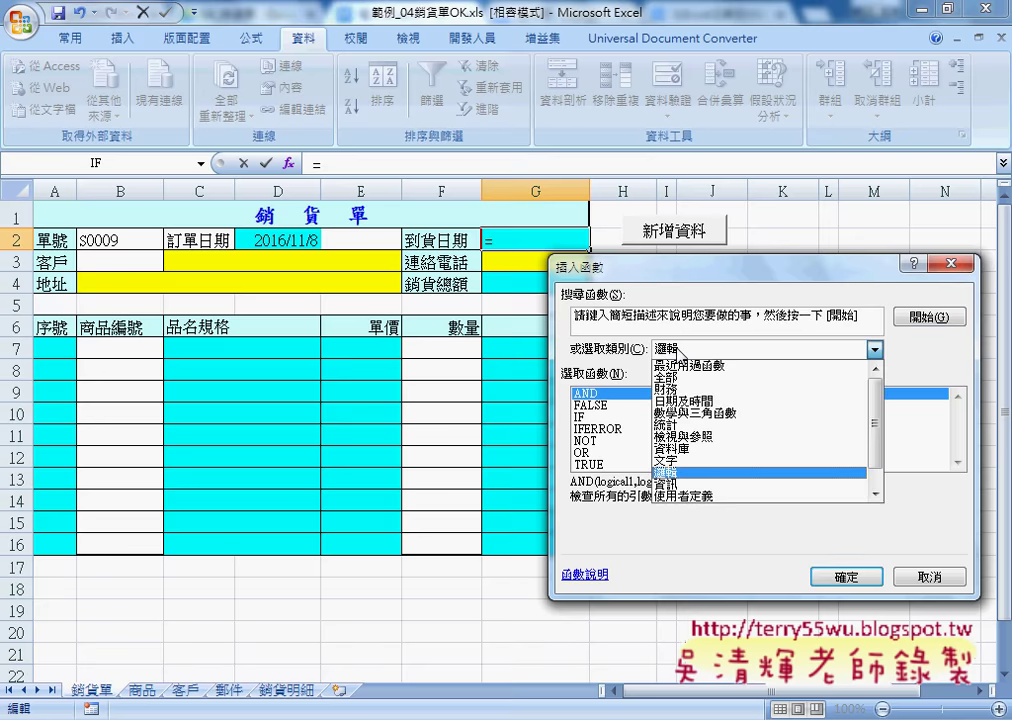
left_click(680, 465)
double_click(585, 417)
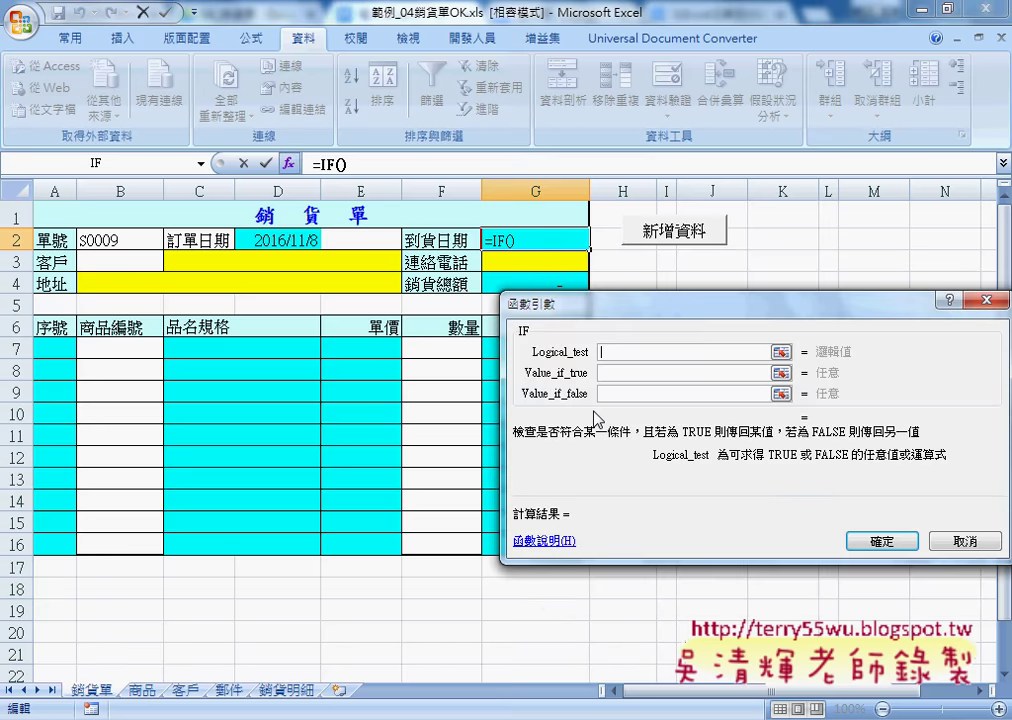
- Enter IF arguments E2="", "" and the pasted WORKDAY formula, then confirm
left_click(360, 239)
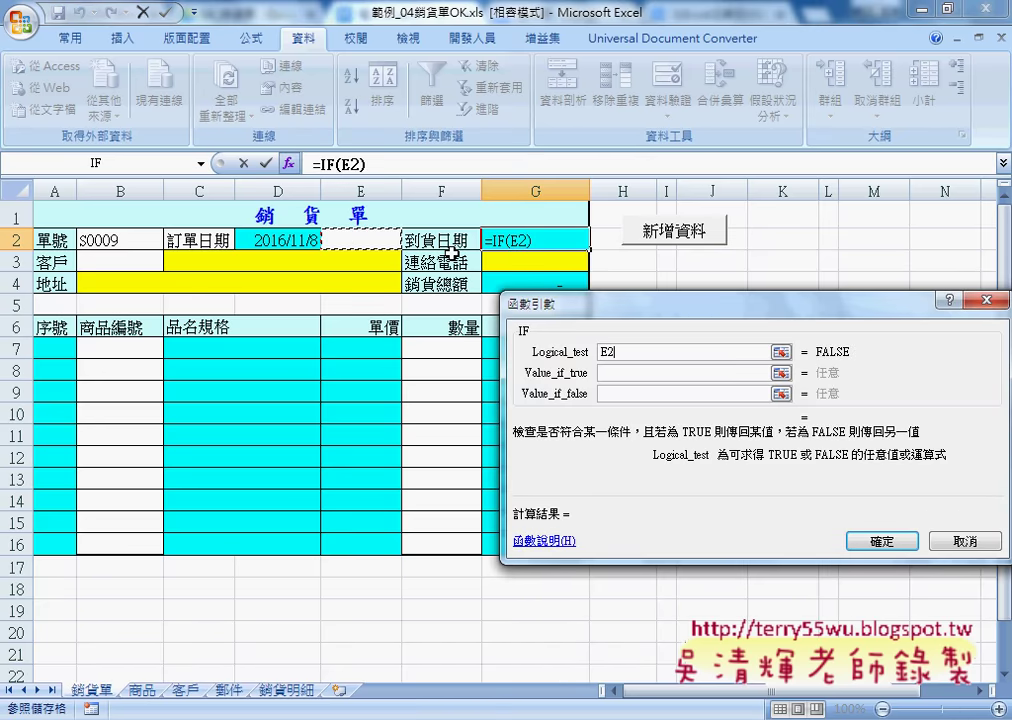
type("=\"\"")
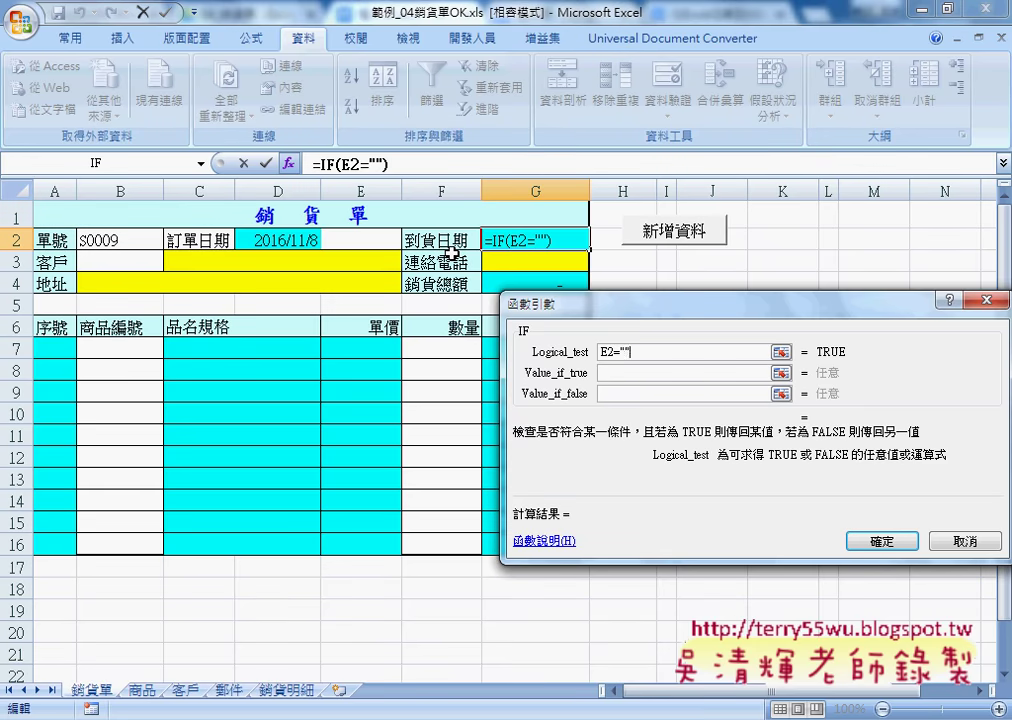
key("Tab")
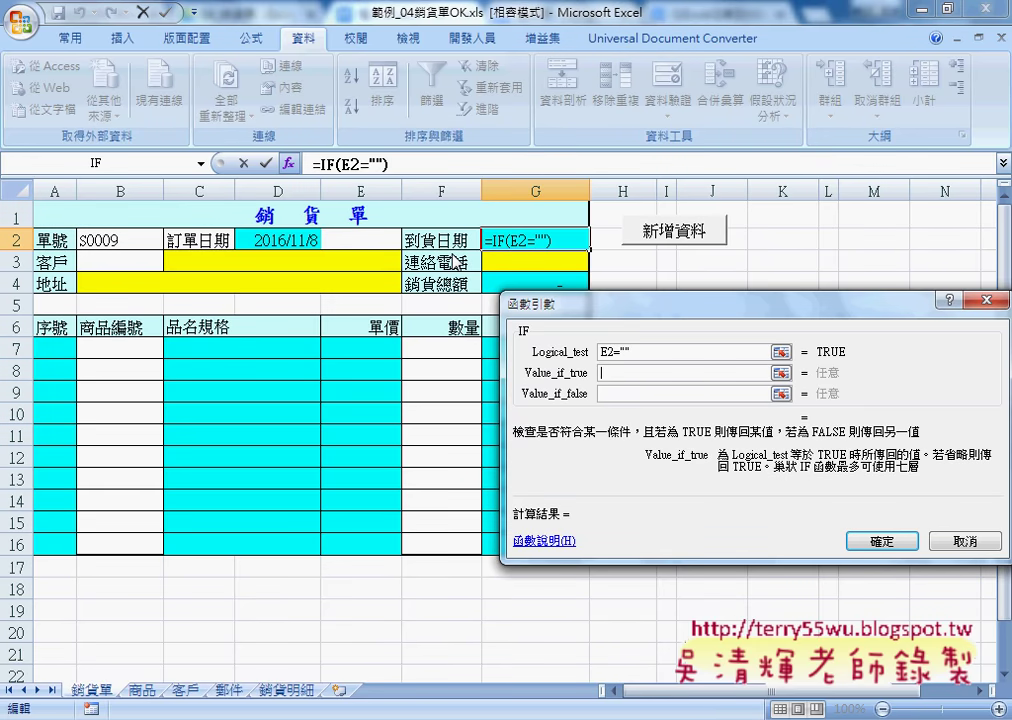
type("\"")
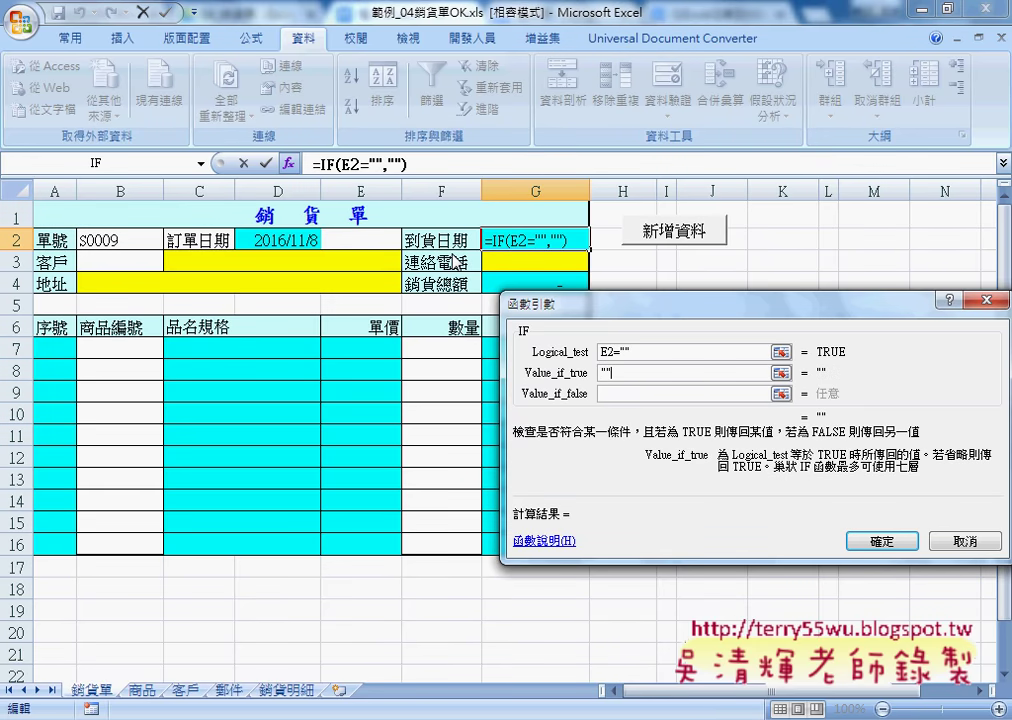
type("\"")
key("Tab")
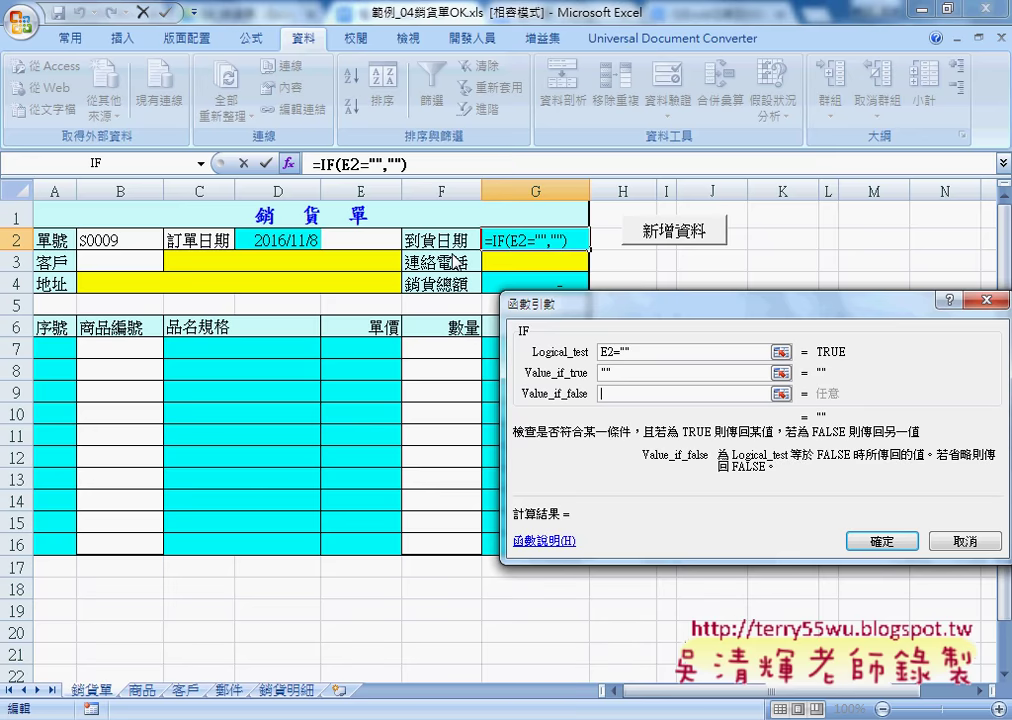
key("ctrl+v")
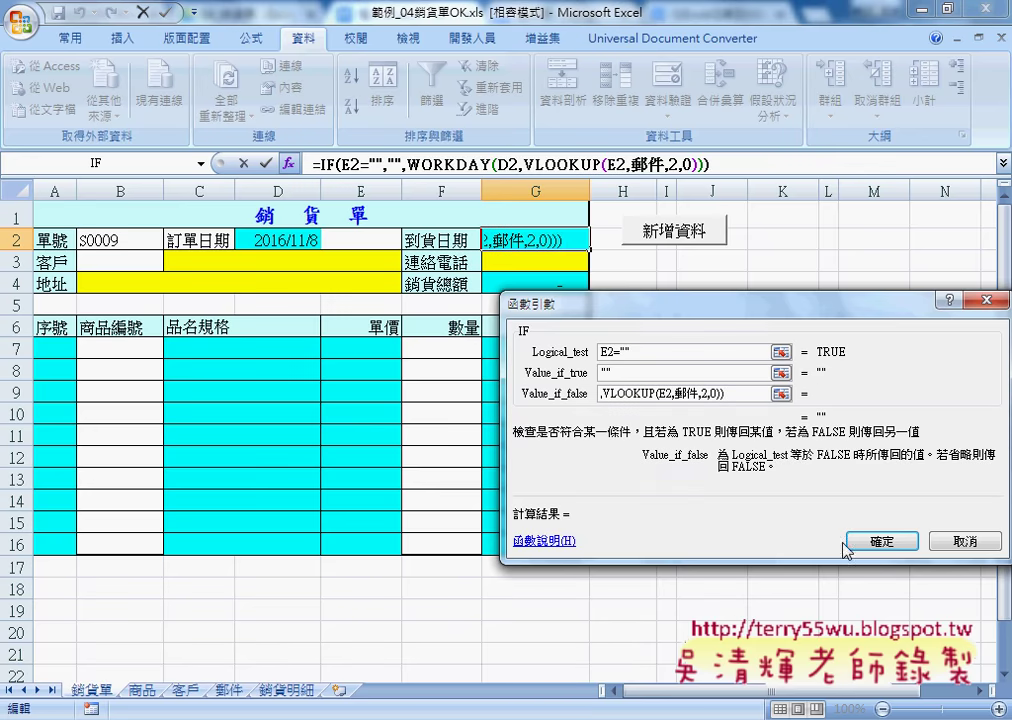
left_click(855, 541)
left_click(395, 241)
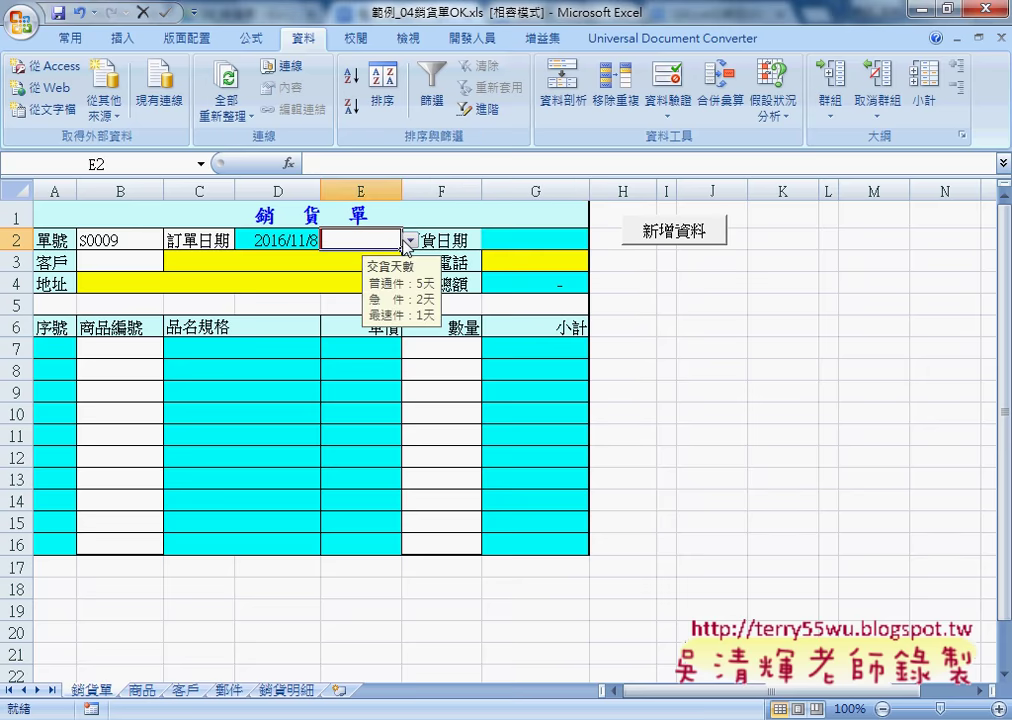
left_click(410, 241)
left_click(352, 267)
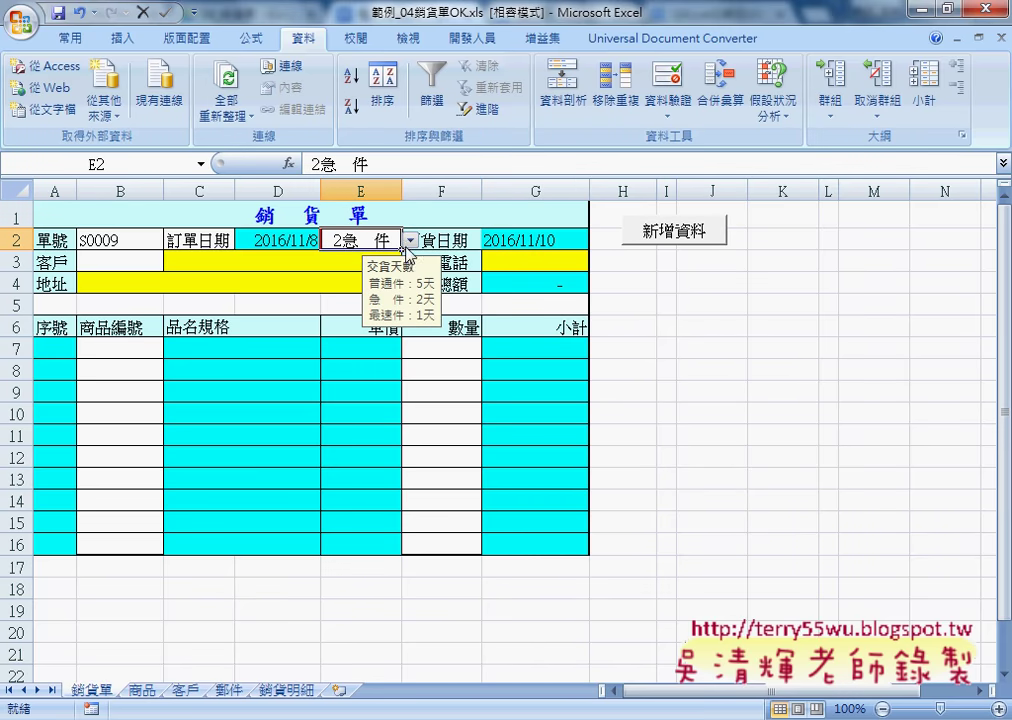
key("Delete")
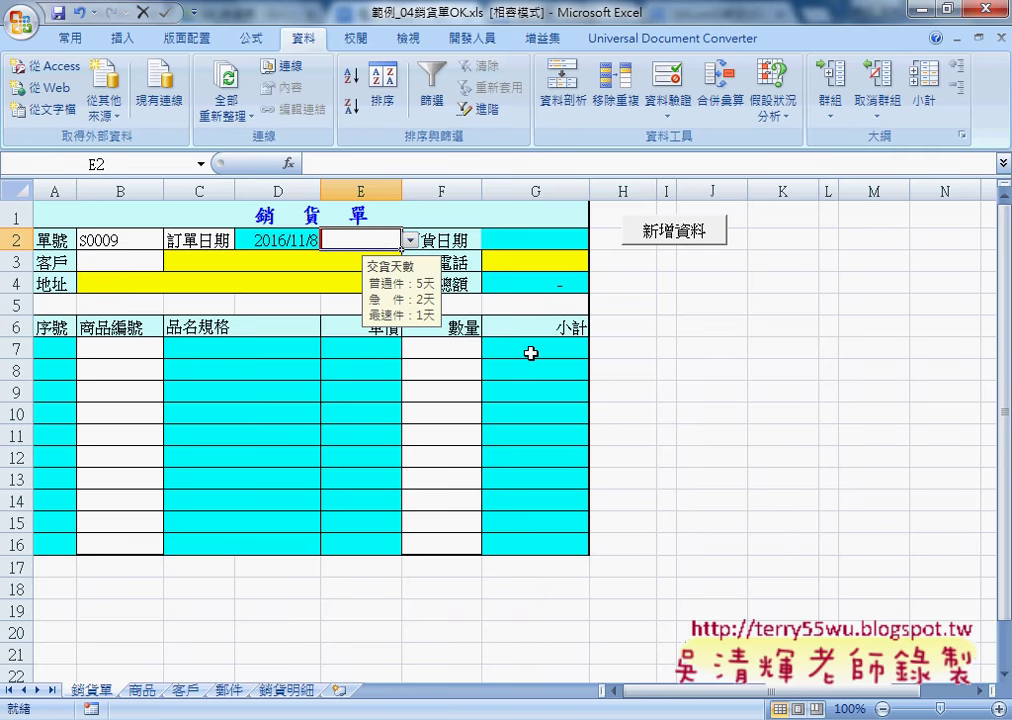
left_click(225, 240)
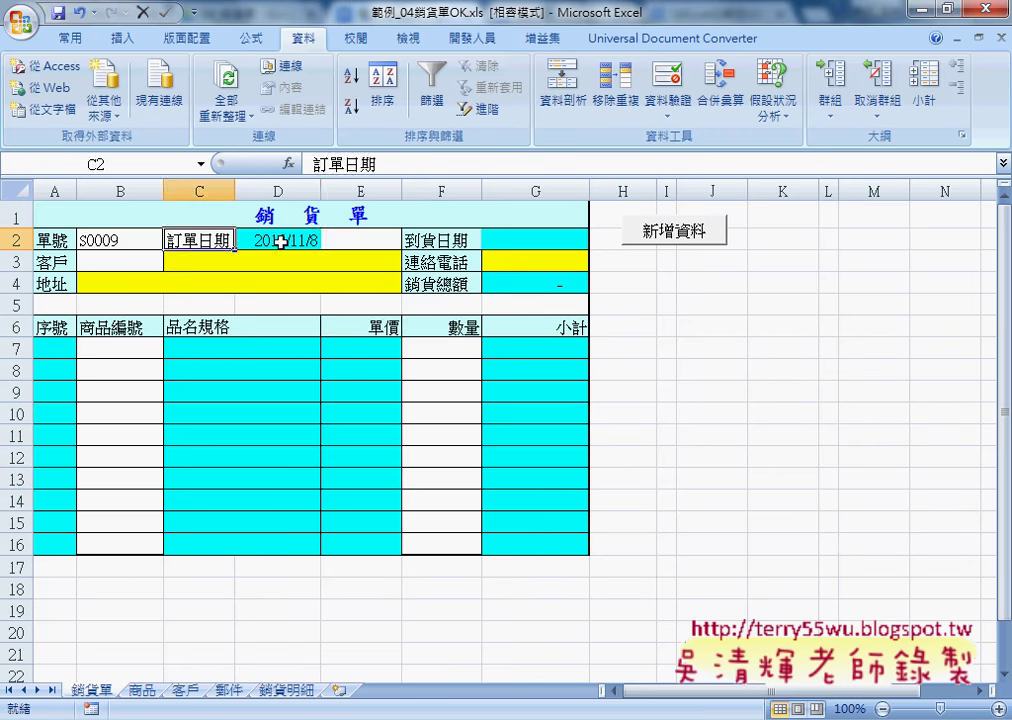
left_click(313, 240)
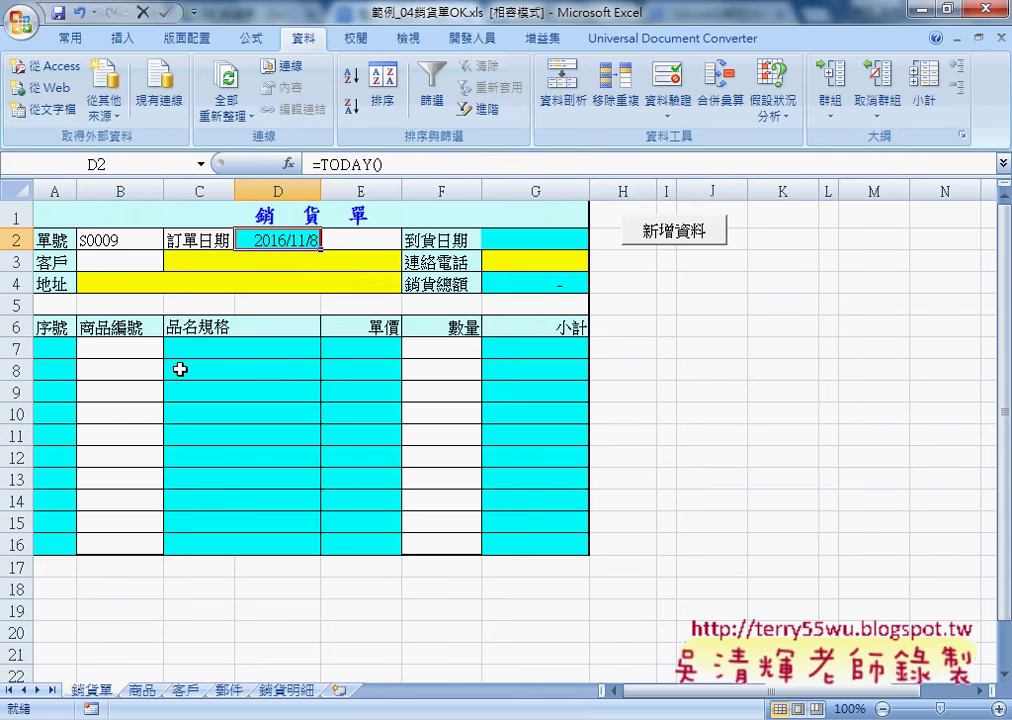
left_click(285, 690)
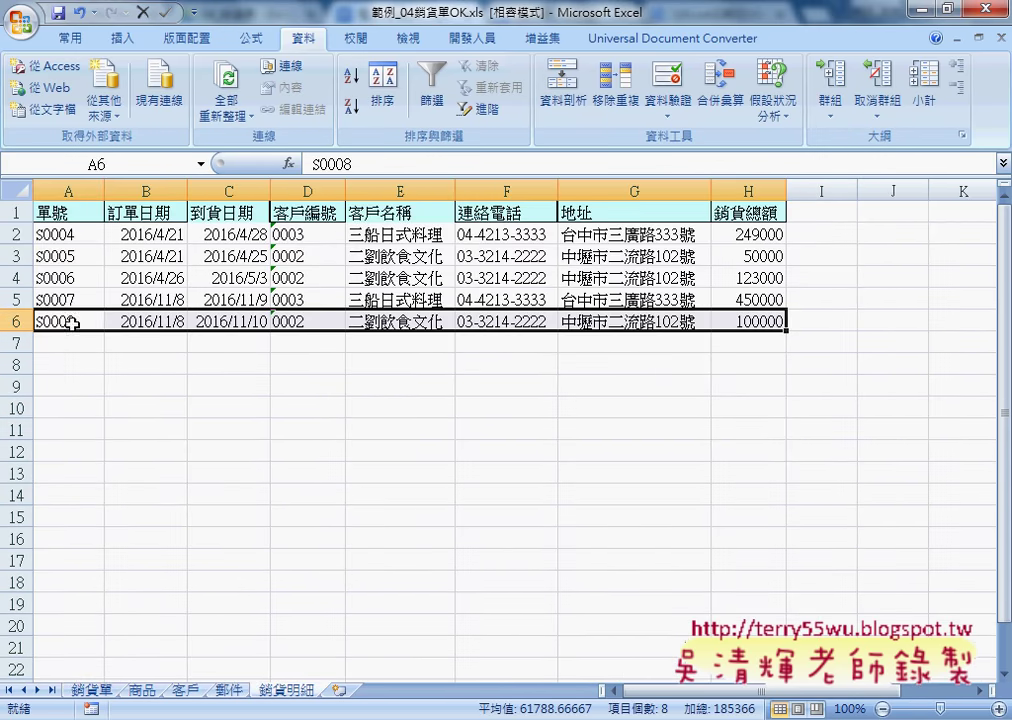
left_click(91, 690)
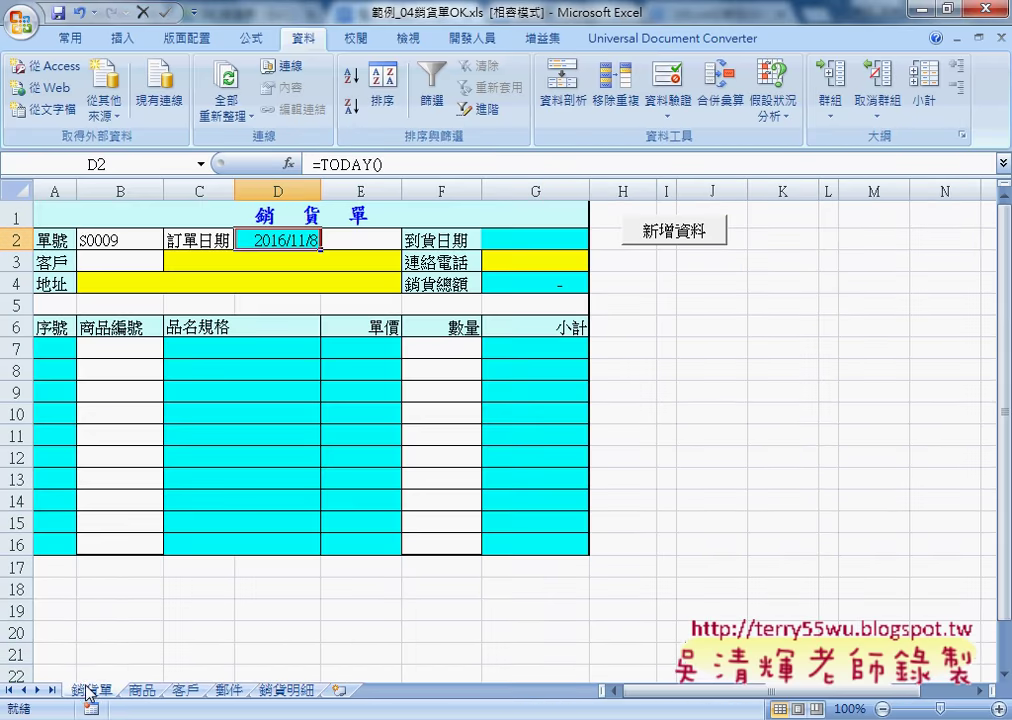
left_click(128, 241)
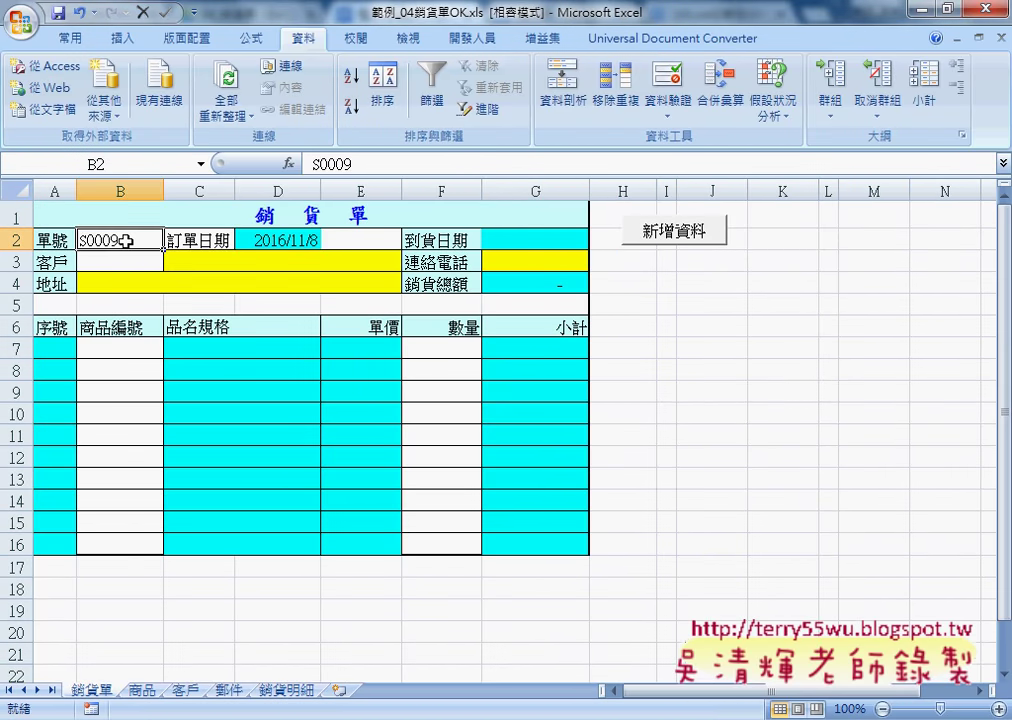